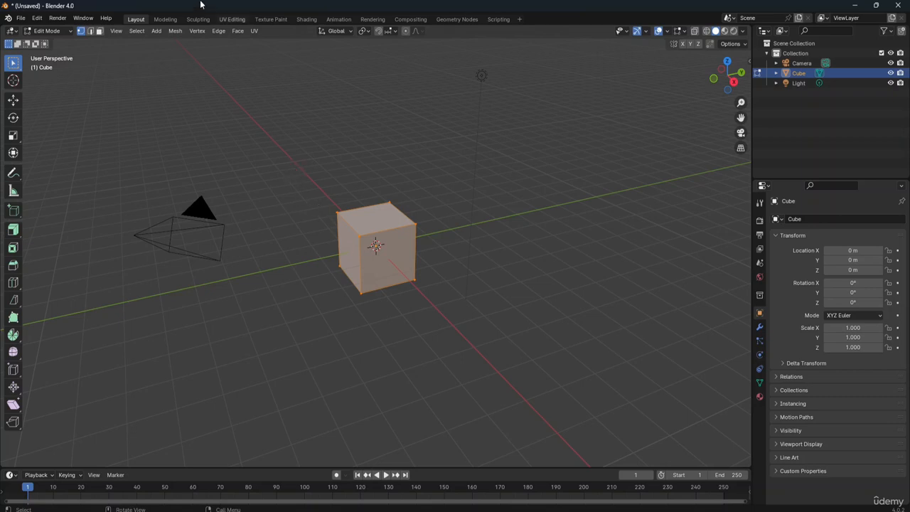
# Step: Subdivide the whole selected cube and clear the selection
pyautogui.click(218, 31)
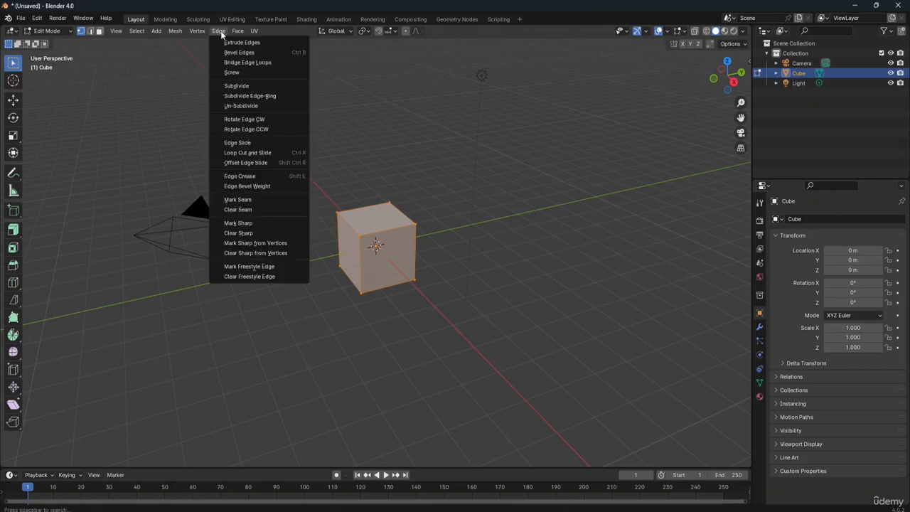
pyautogui.click(237, 85)
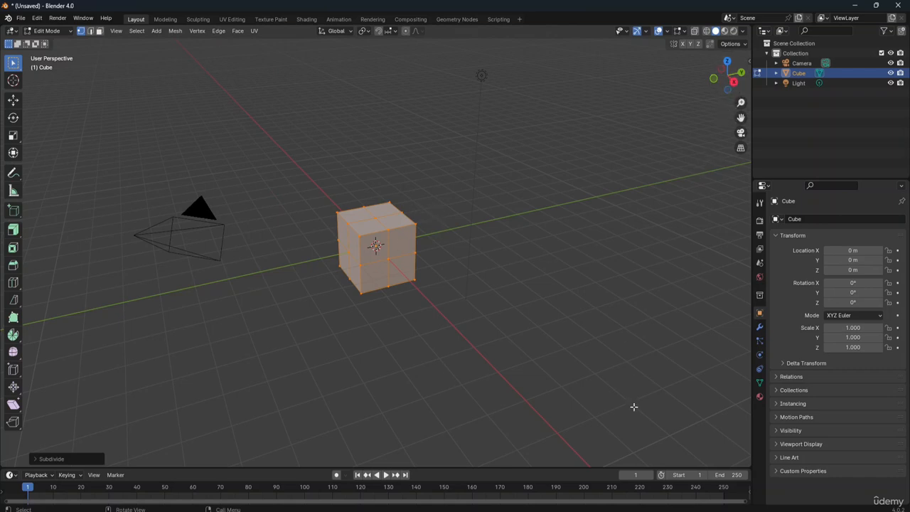
pyautogui.moveTo(734, 87); pyautogui.dragTo(842, 125)
pyautogui.click(503, 266)
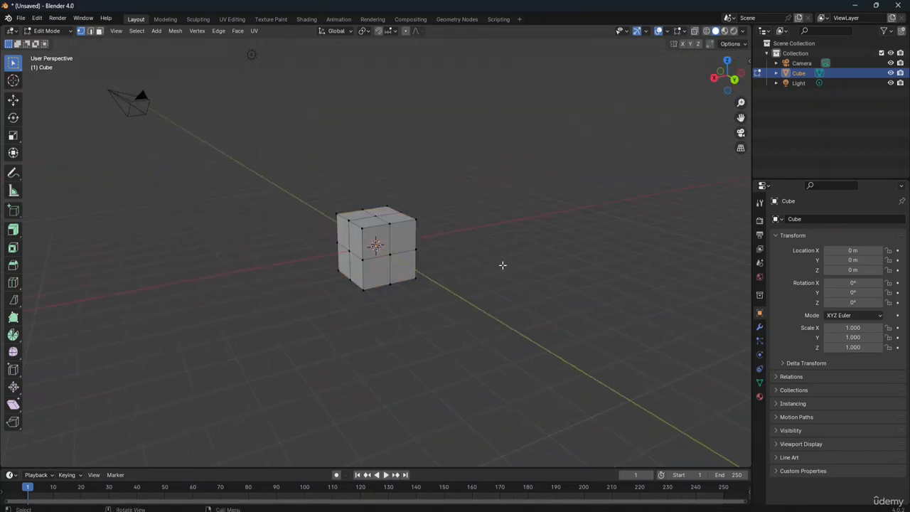
# Step: Select the single top corner vertex on the -Y side of the cube's +X face and try to subdivide from it
pyautogui.scroll(4, 502, 265)
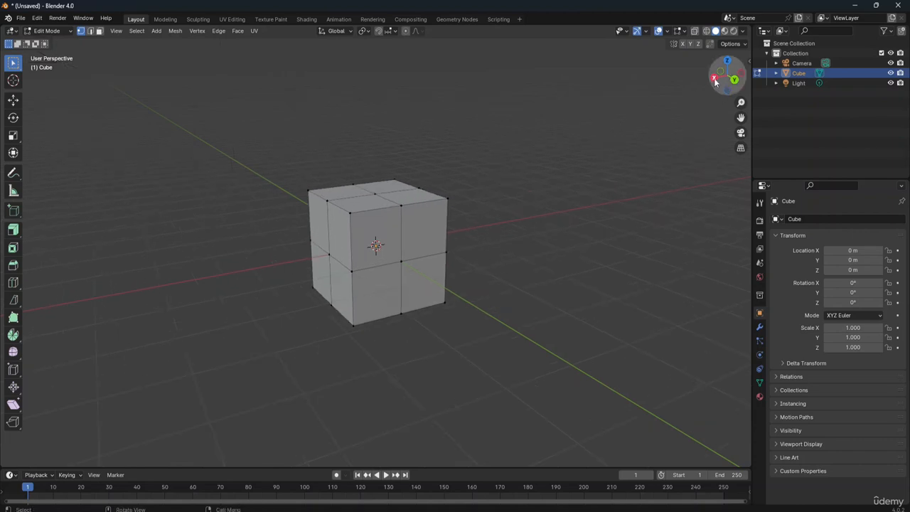
pyautogui.moveTo(720, 79); pyautogui.dragTo(608, 65)
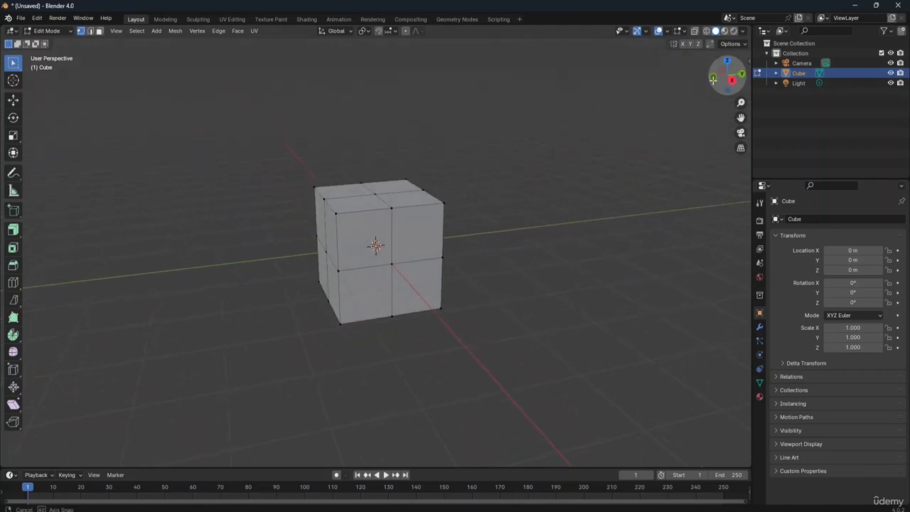
pyautogui.moveTo(713, 79); pyautogui.dragTo(713, 80)
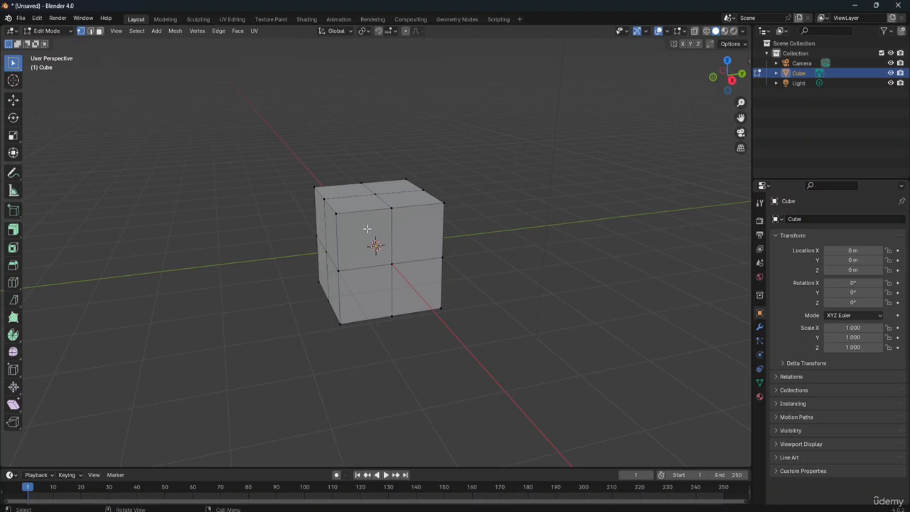
pyautogui.click(336, 212)
pyautogui.click(218, 30)
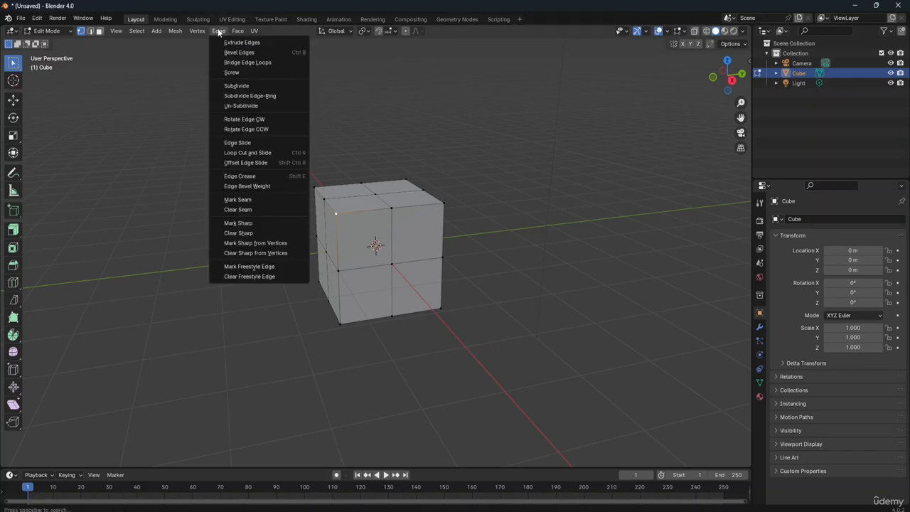
pyautogui.click(237, 86)
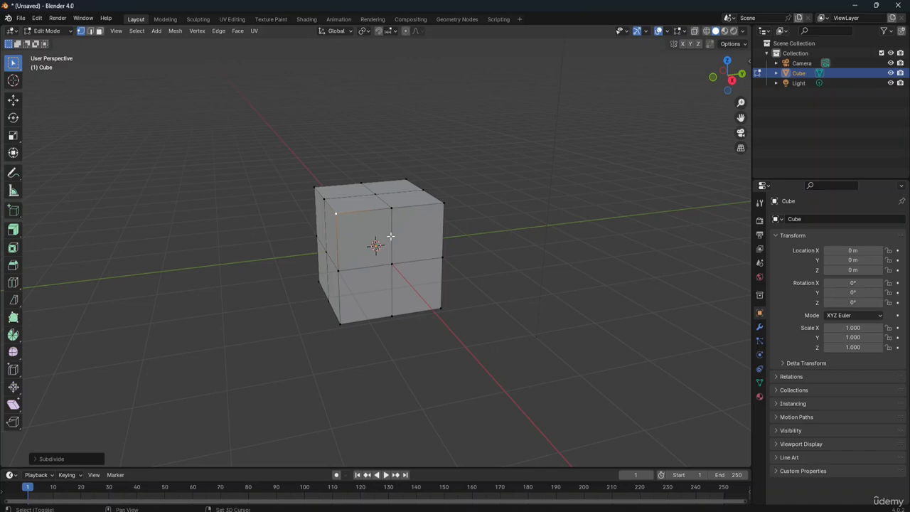
# Step: Subdivide the edge between that corner vertex and the middle vertex of the +X face's top edge, and select the new vertex
pyautogui.keyDown('shift'); pyautogui.click(391, 208); pyautogui.keyUp('shift')
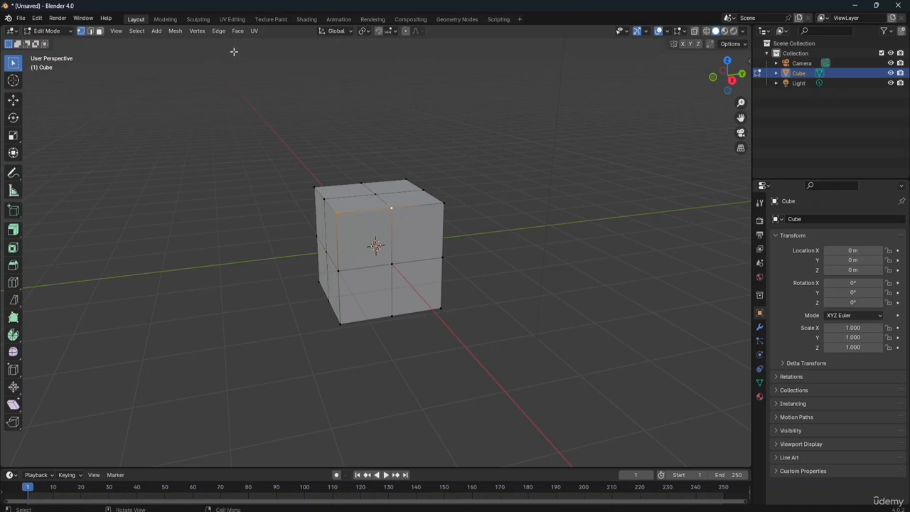
pyautogui.click(218, 31)
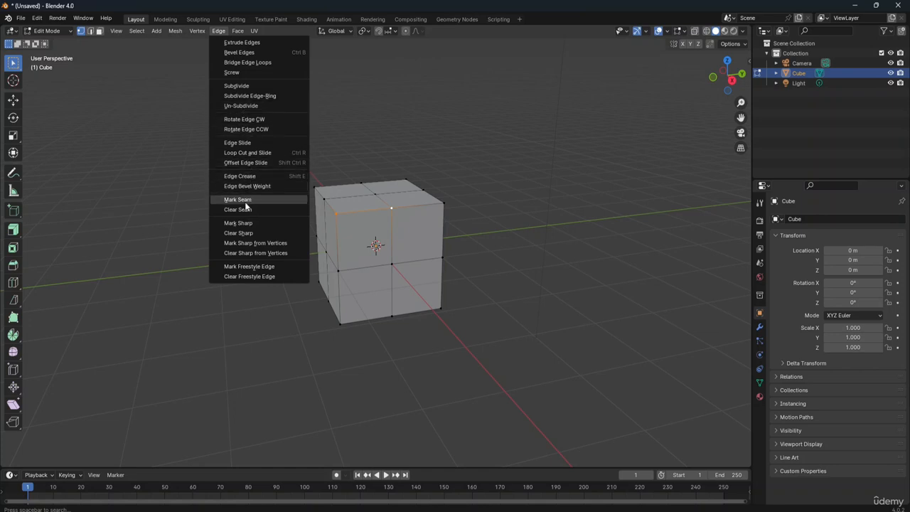
pyautogui.click(241, 85)
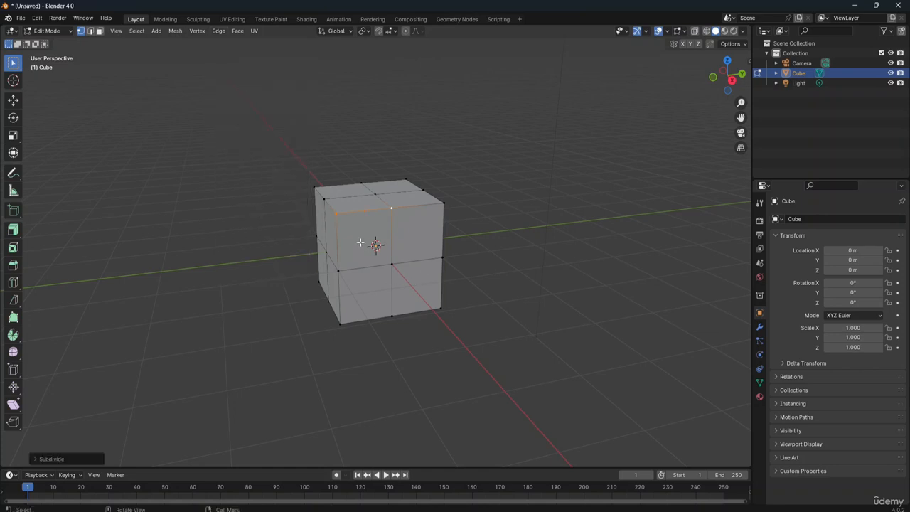
pyautogui.keyDown('ctrl'); pyautogui.moveTo(372, 229); pyautogui.dragTo(339, 171, button='middle'); pyautogui.keyUp('ctrl')
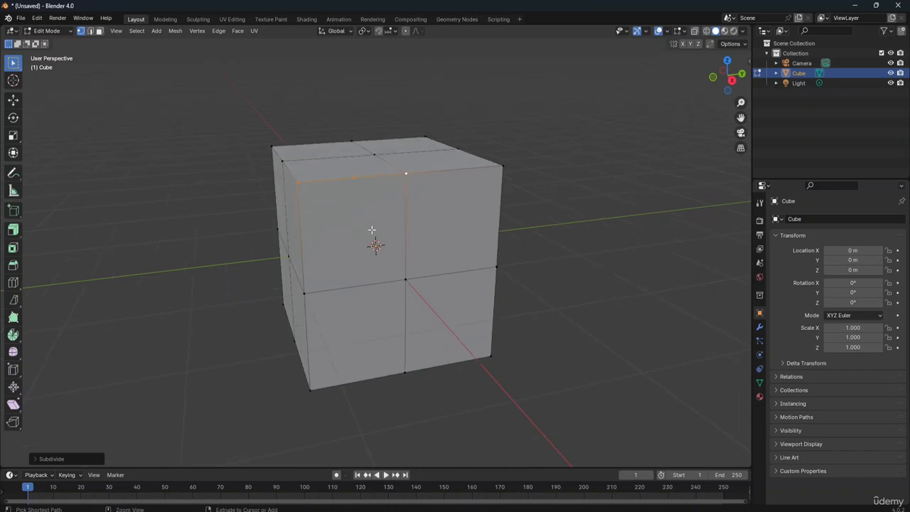
pyautogui.click(359, 186)
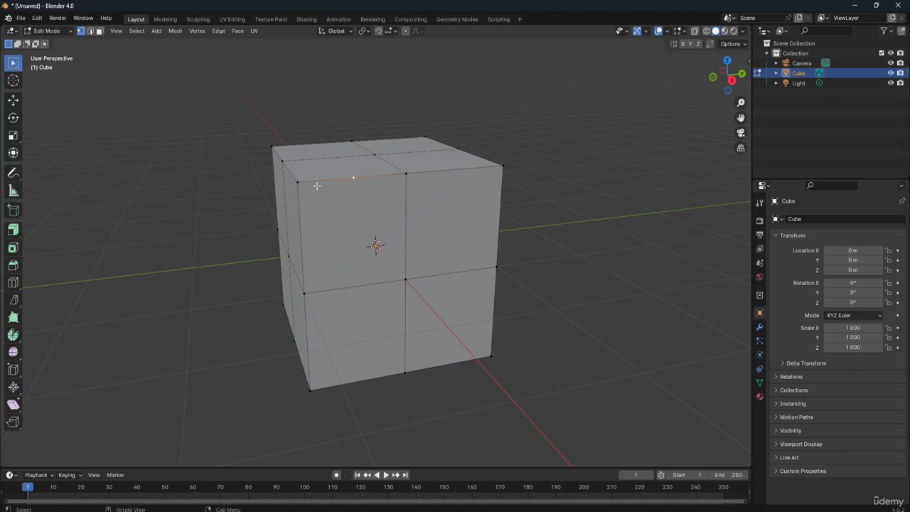
# Step: In edge selection mode, subdivide the top and bottom edges of the +X face's upper quadrant on the +Y side
pyautogui.click(91, 32)
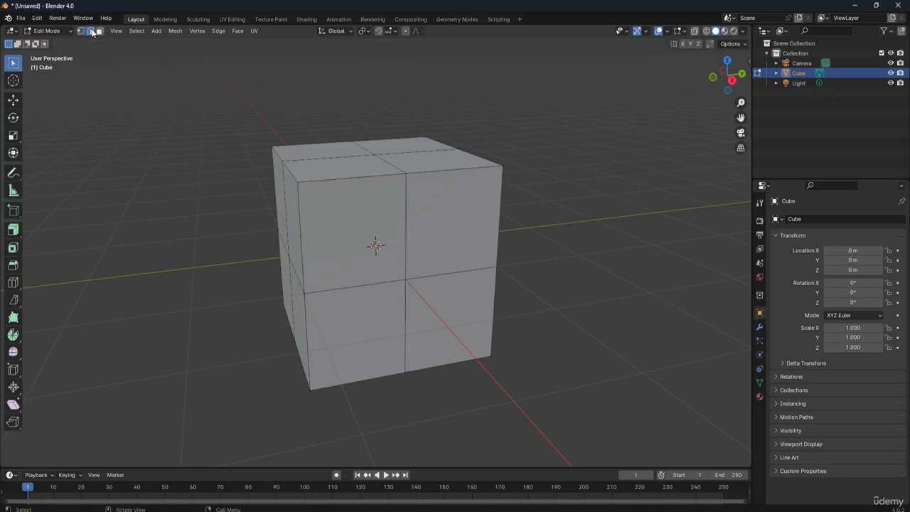
pyautogui.click(348, 178)
pyautogui.click(455, 273)
pyautogui.keyDown('shift'); pyautogui.click(442, 170); pyautogui.keyUp('shift')
pyautogui.click(220, 31)
pyautogui.hotkey('ctrl', 'e')
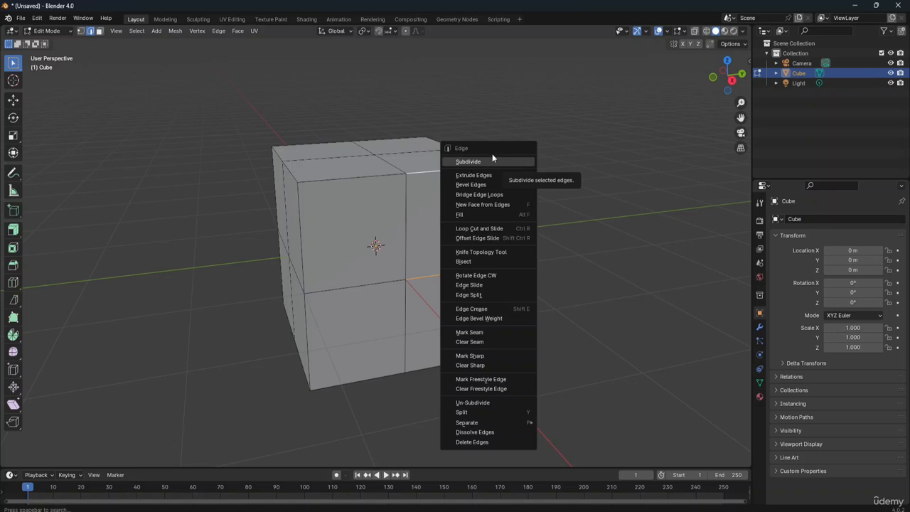
pyautogui.click(488, 162)
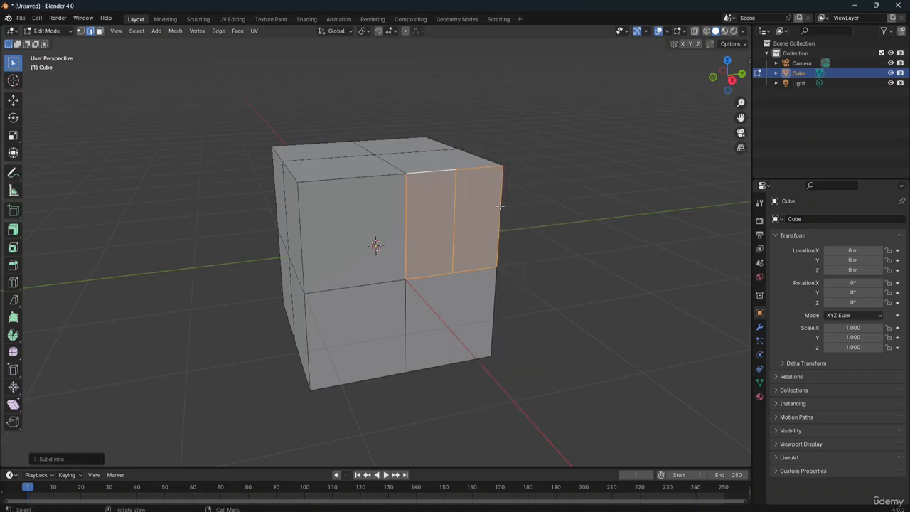
pyautogui.click(539, 206)
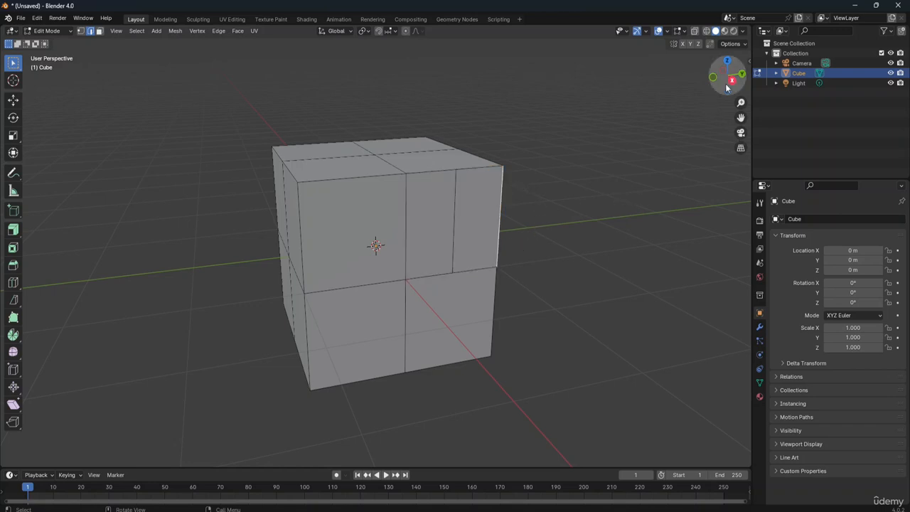
# Step: Switch to face selection mode and try path and loop selections across the cube's top and side faces from the opposite side
pyautogui.moveTo(736, 84); pyautogui.dragTo(628, 217)
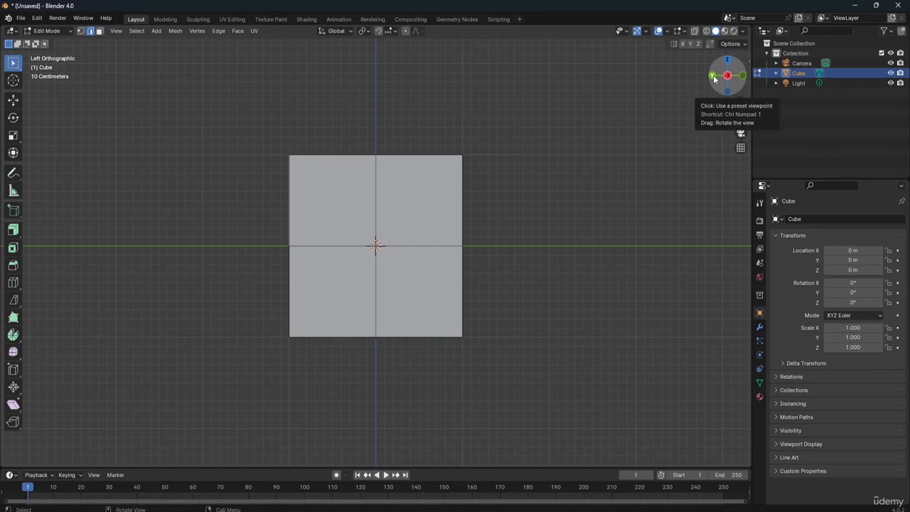
pyautogui.moveTo(718, 77); pyautogui.dragTo(672, 60)
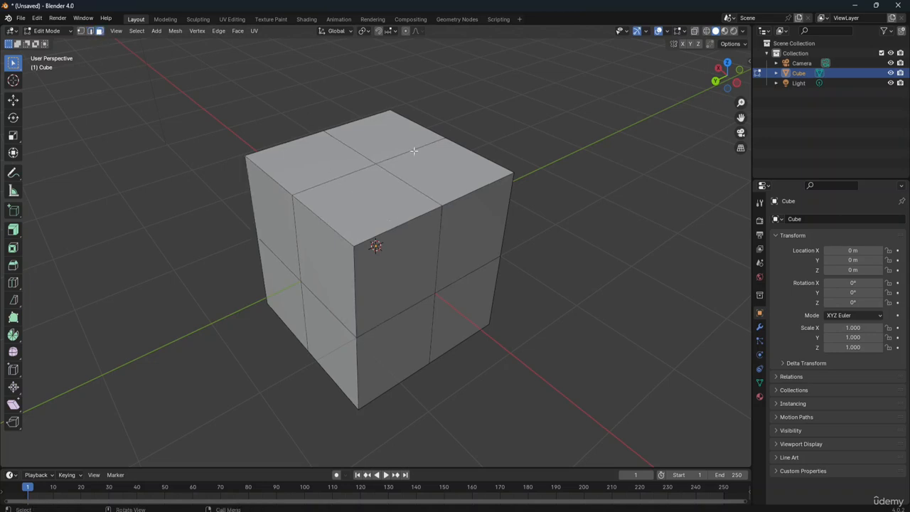
pyautogui.keyDown('ctrl'); pyautogui.click(379, 199); pyautogui.keyUp('ctrl')
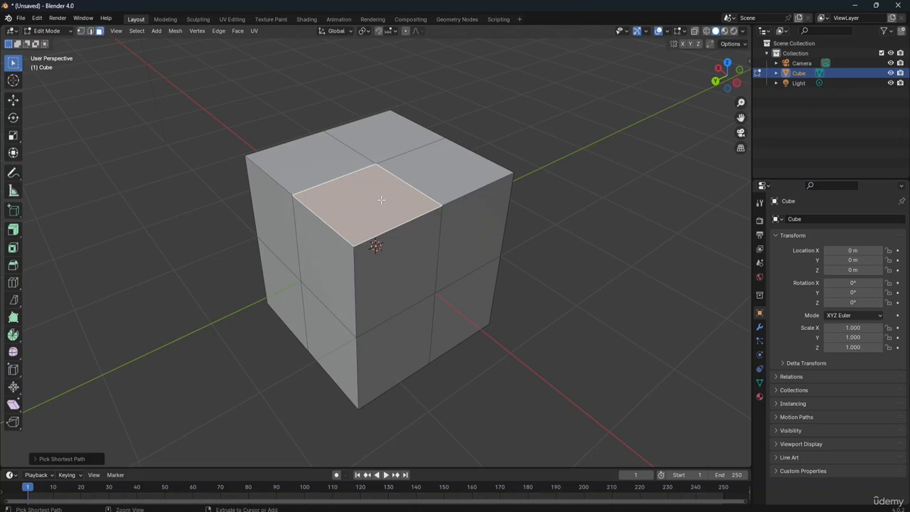
pyautogui.keyDown('alt'); pyautogui.click(451, 172); pyautogui.keyUp('alt')
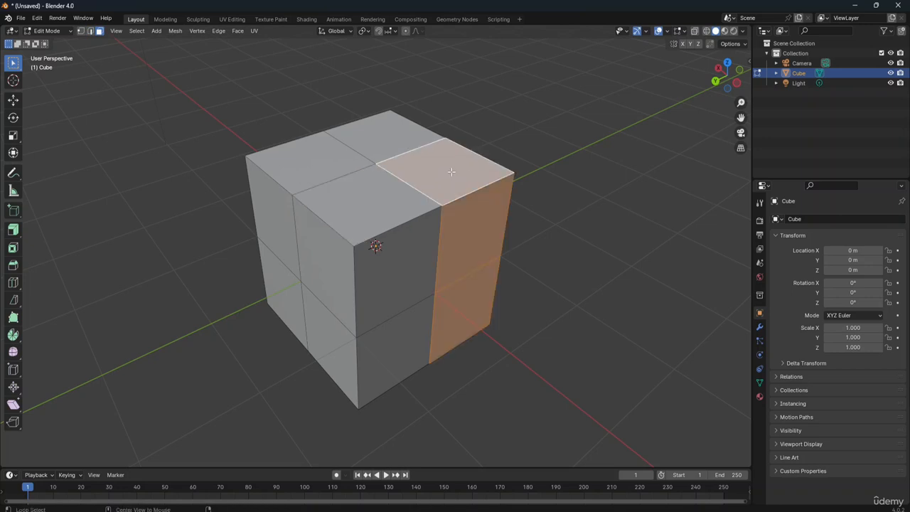
pyautogui.keyDown('ctrl'); pyautogui.click(330, 221); pyautogui.keyUp('ctrl')
pyautogui.keyDown('ctrl'); pyautogui.click(329, 256); pyautogui.keyUp('ctrl')
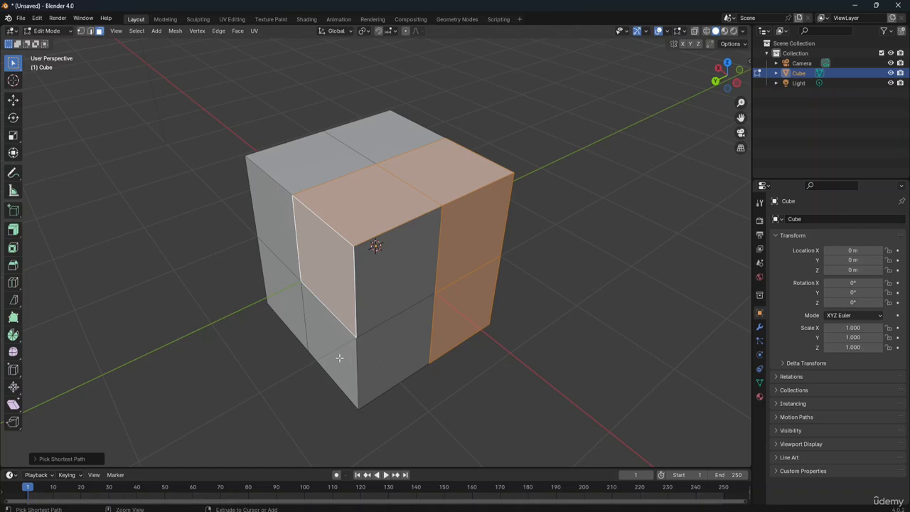
pyautogui.hotkey('ctrl', 'z')
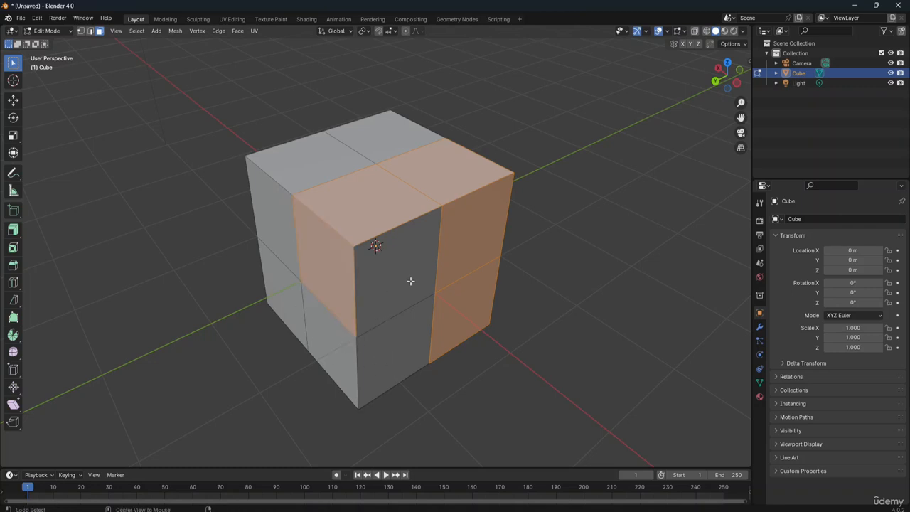
pyautogui.keyDown('alt'); pyautogui.click(388, 289); pyautogui.keyUp('alt')
pyautogui.keyDown('alt'); pyautogui.click(458, 188); pyautogui.keyUp('alt')
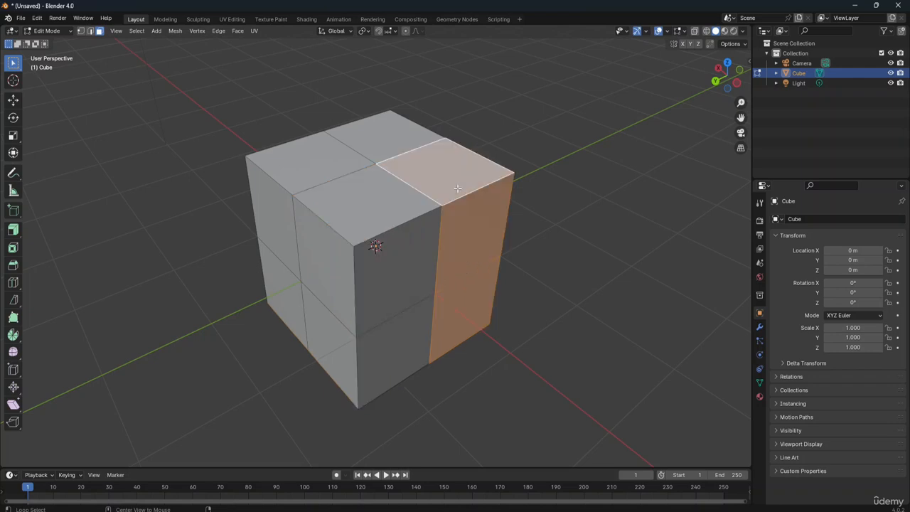
# Step: Select the face loop through the top's nearest quadrant and the column directly below it, and subdivide it
pyautogui.keyDown('alt'); pyautogui.click(375, 221); pyautogui.keyUp('alt')
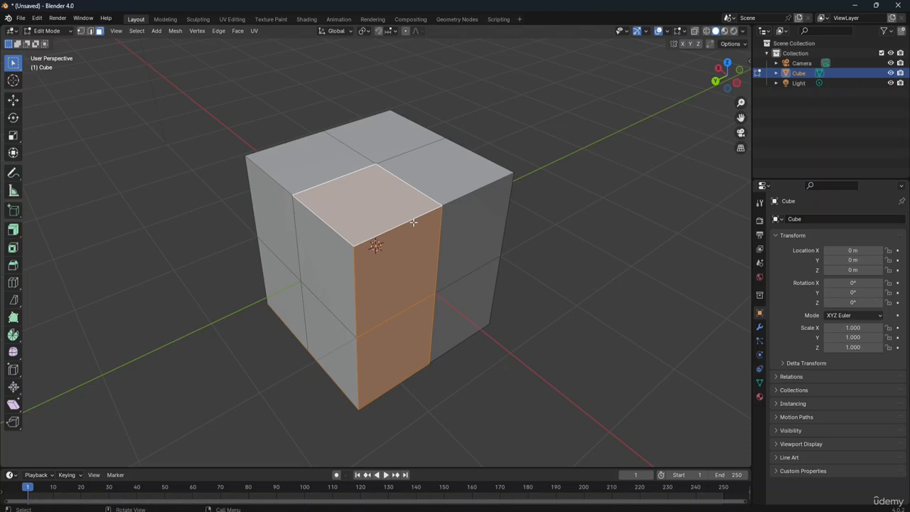
pyautogui.hotkey('ctrl', 'f')
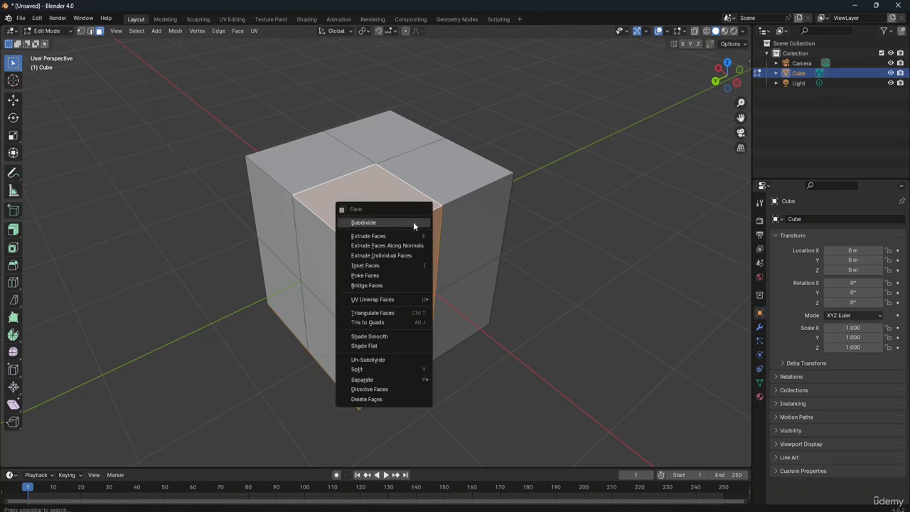
pyautogui.click(413, 222)
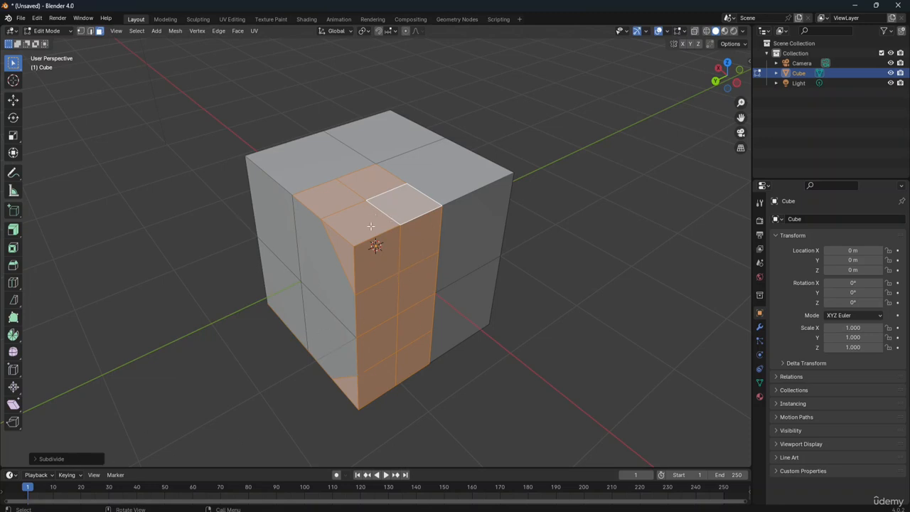
# Step: Set the subdivision's Number of Cuts to 4 and Smoothness to 0.060
pyautogui.click(39, 459)
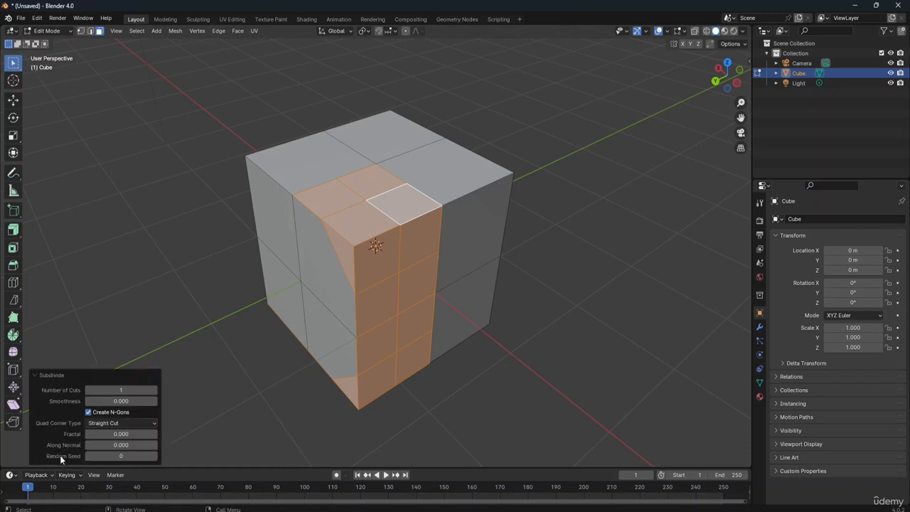
pyautogui.click(154, 390)
pyautogui.click(154, 390)
pyautogui.click(154, 390)
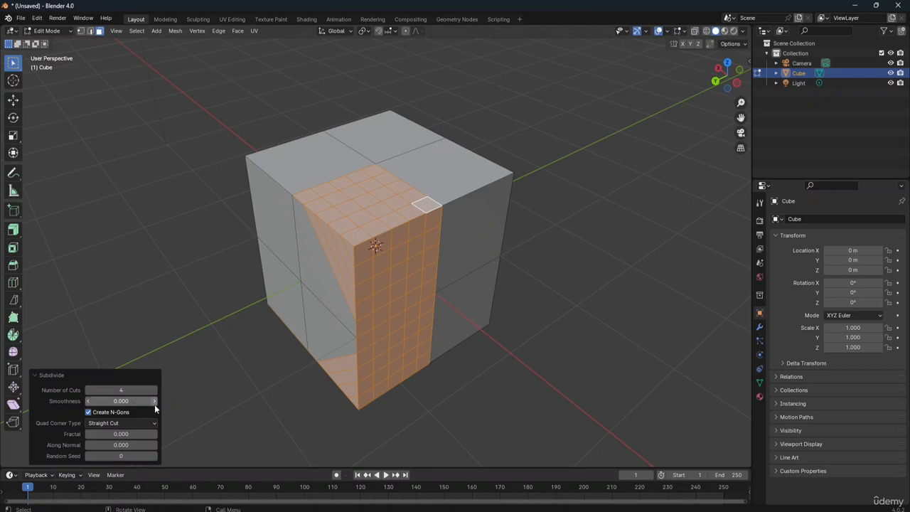
pyautogui.click(154, 402)
pyautogui.click(154, 402)
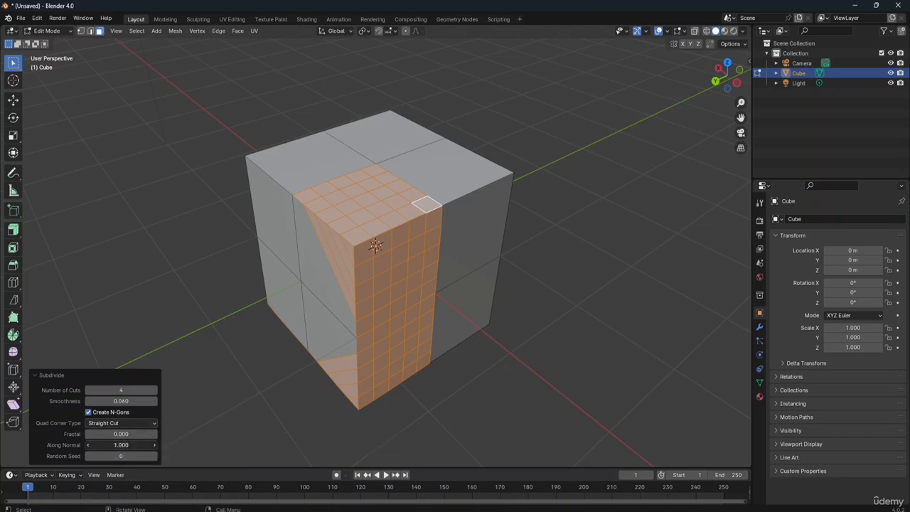
# Step: Set the subdivision's Along Normal to 1.000 and Random Seed to 7
pyautogui.moveTo(121, 445); pyautogui.dragTo(155, 445)
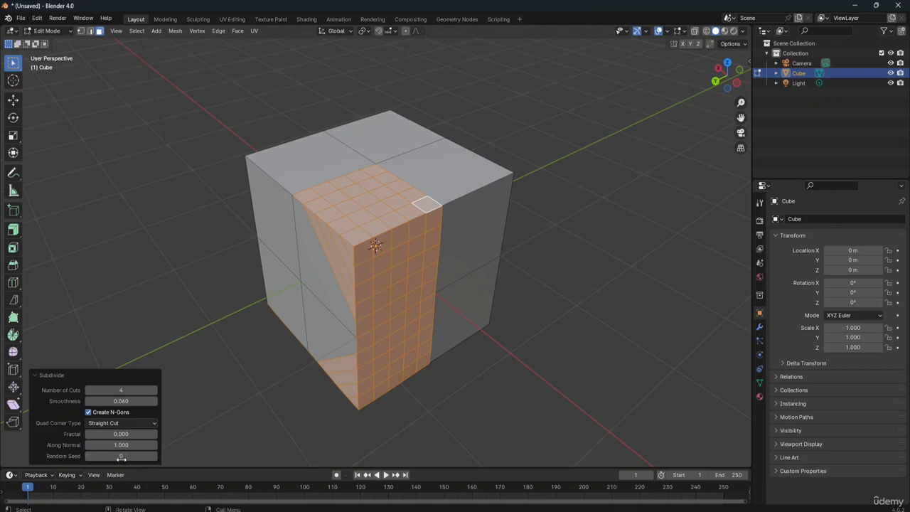
pyautogui.click(155, 456)
pyautogui.click(155, 456)
pyautogui.click(155, 455)
pyautogui.click(155, 456)
pyautogui.click(155, 456)
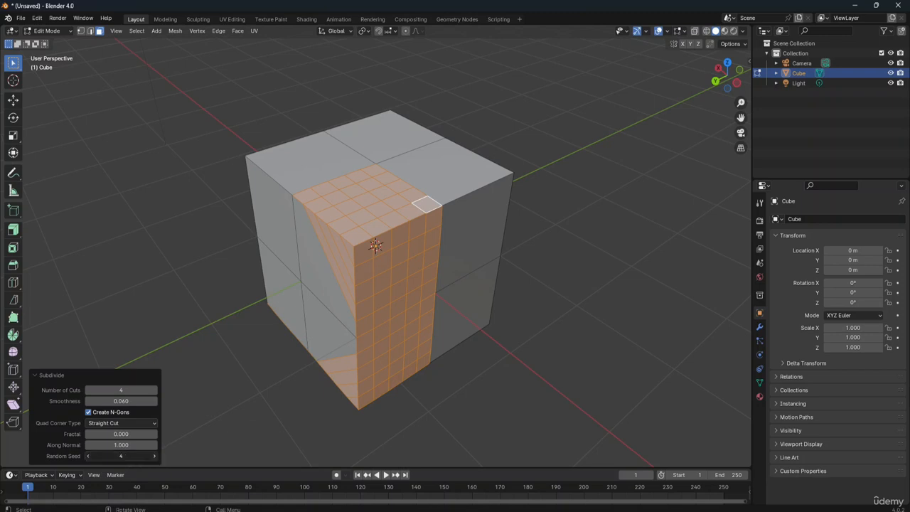
pyautogui.click(155, 456)
pyautogui.click(155, 456)
# Step: Set the subdivision's Fractal to 1.530 and its Quad Corner Type to Path
pyautogui.moveTo(120, 434); pyautogui.dragTo(183, 434)
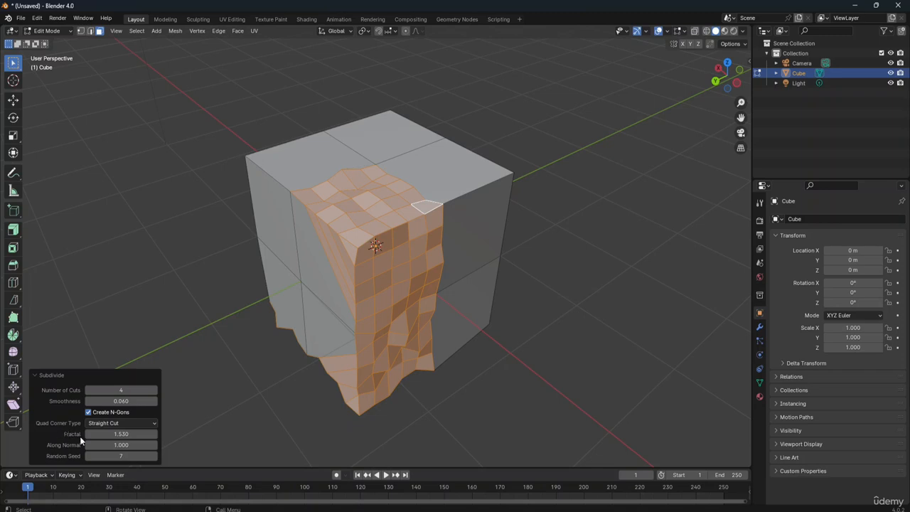
pyautogui.click(126, 422)
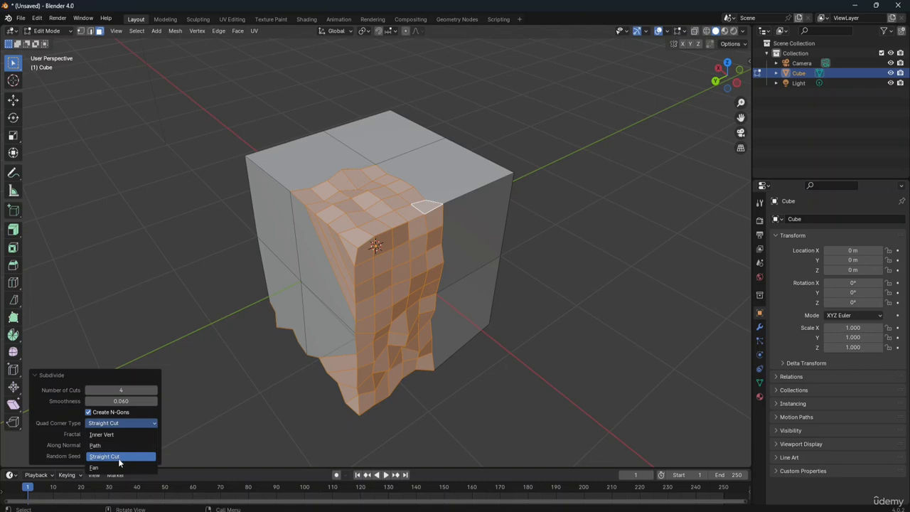
pyautogui.click(113, 444)
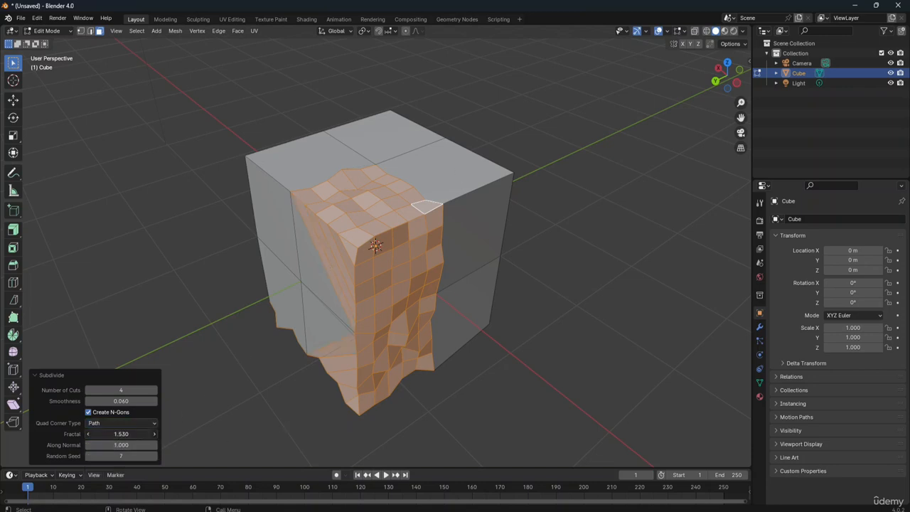
# Step: Set the subdivision's Fractal to 0.000 and its Number of Cuts to 1, and select the top's undivided face beside the subdivided quadrant
pyautogui.moveTo(120, 433); pyautogui.dragTo(80, 434)
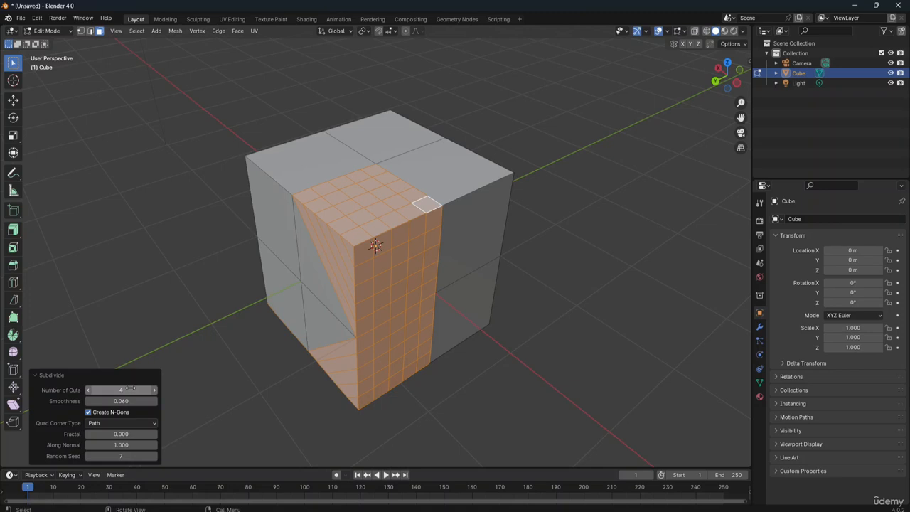
pyautogui.moveTo(130, 388); pyautogui.dragTo(96, 388)
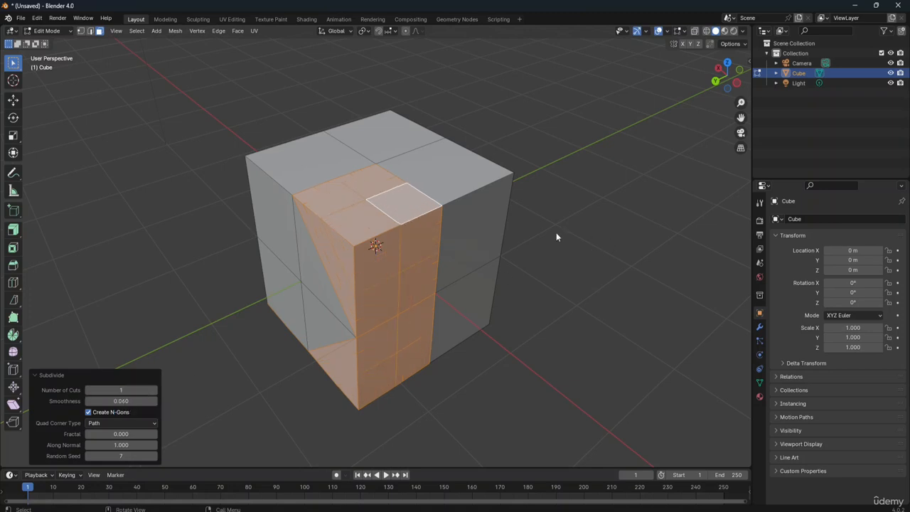
pyautogui.click(489, 241)
pyautogui.click(444, 183)
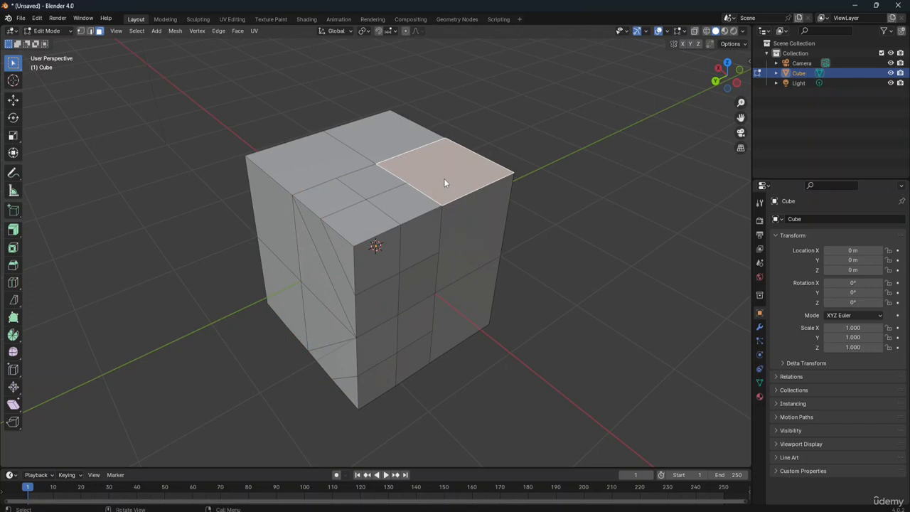
# Step: Subdivide the large triangular face on the cube's side and select its resulting faces one by one, ending with the triangle at the near vertical edge
pyautogui.click(308, 278)
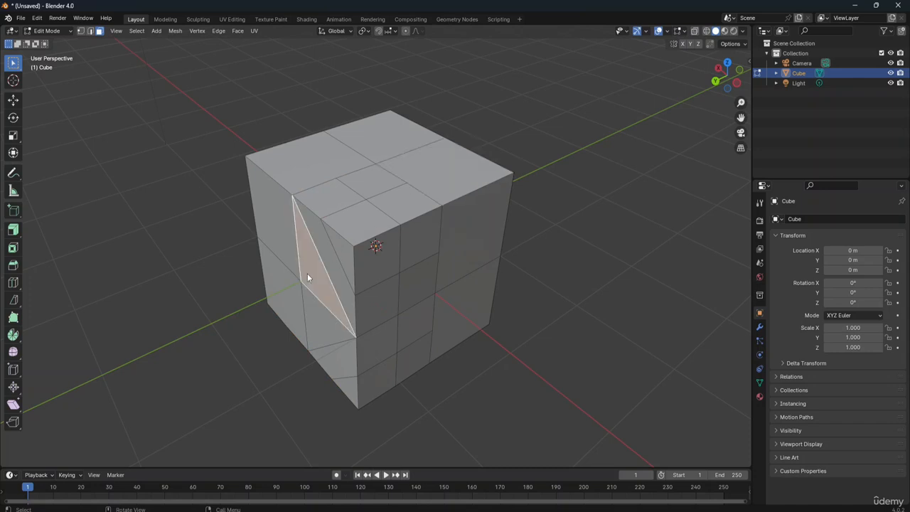
pyautogui.rightClick(316, 272)
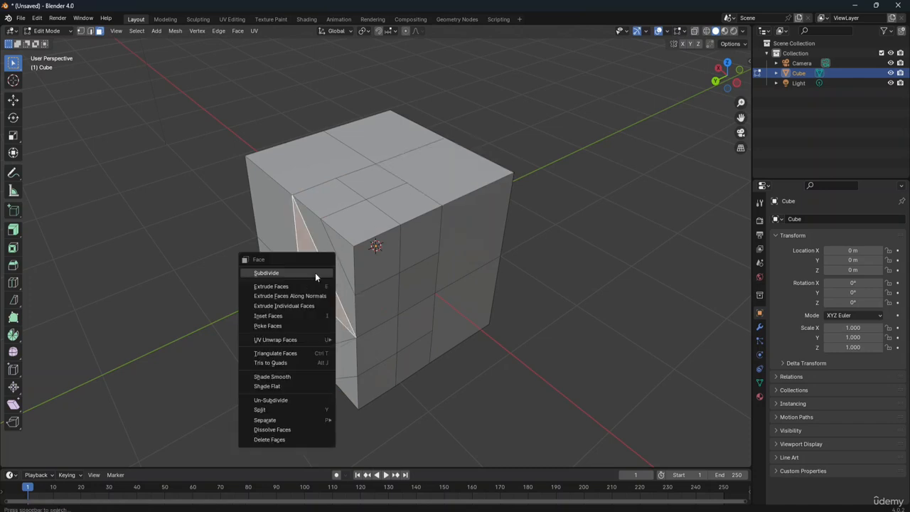
pyautogui.click(315, 272)
pyautogui.click(320, 281)
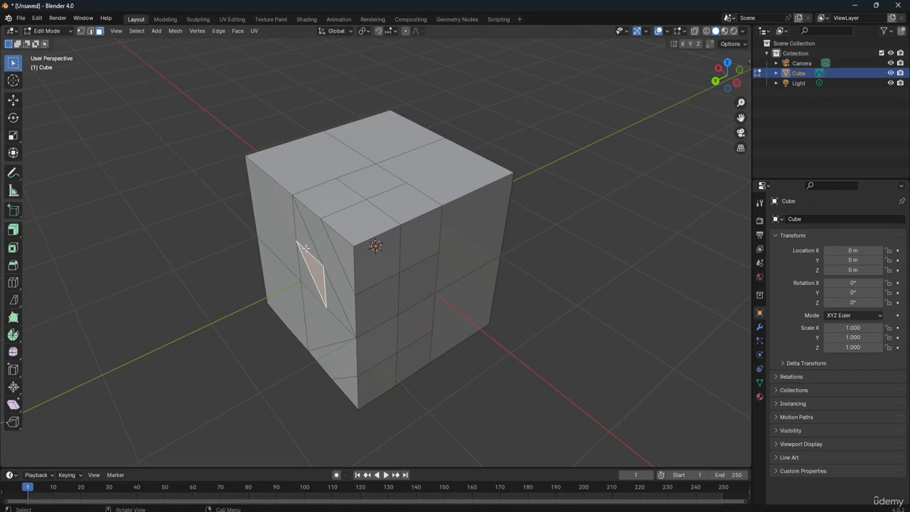
pyautogui.click(304, 239)
pyautogui.click(306, 273)
pyautogui.click(320, 272)
pyautogui.click(330, 299)
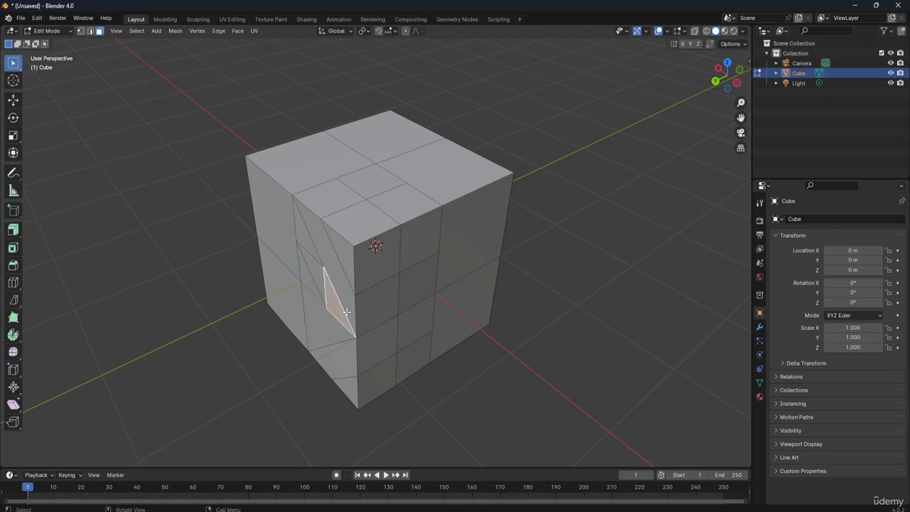
# Step: Extrude the selected small triangle with Extrude to Cursor in seven segments that curve up and over the cube
pyautogui.click(17, 233)
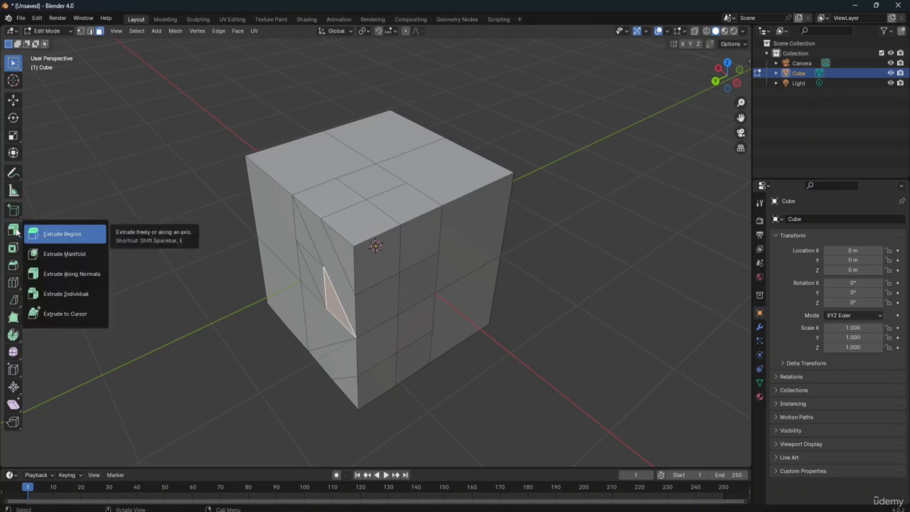
pyautogui.click(61, 314)
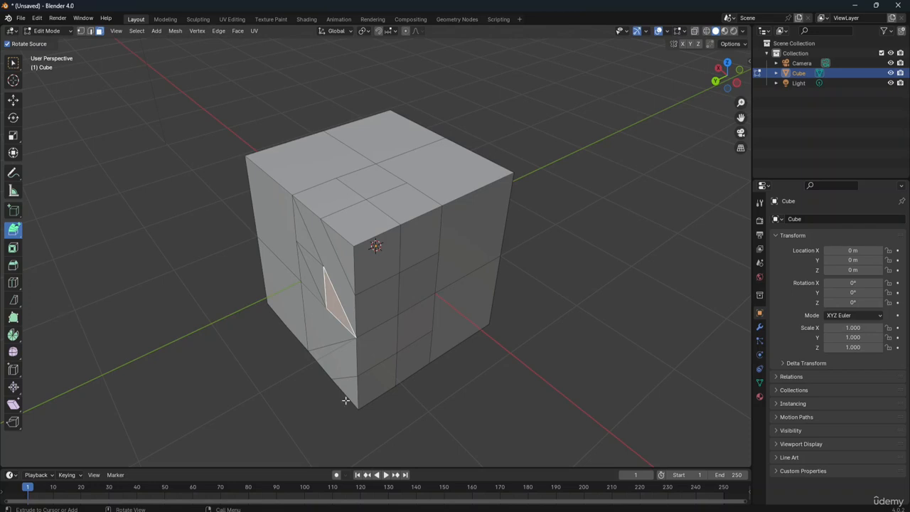
pyautogui.click(198, 332)
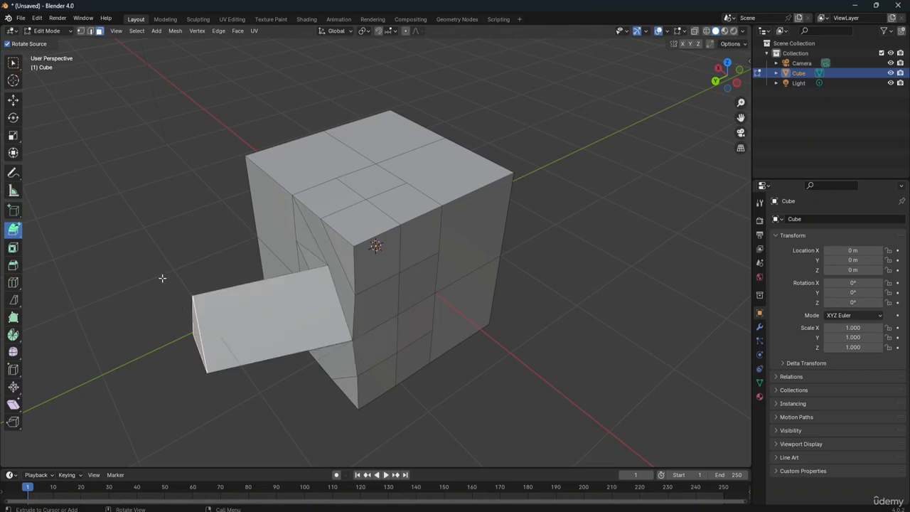
pyautogui.click(155, 207)
pyautogui.click(195, 123)
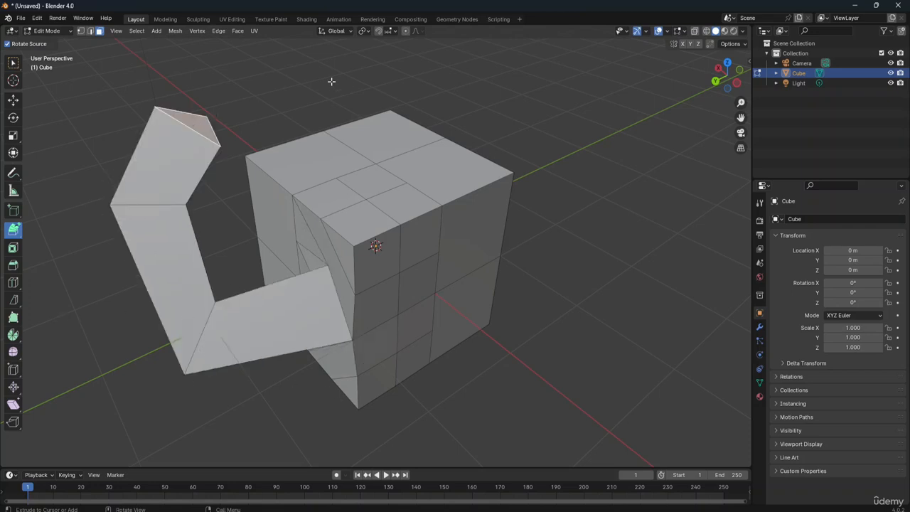
pyautogui.click(332, 81)
pyautogui.click(390, 102)
pyautogui.click(470, 187)
pyautogui.click(497, 260)
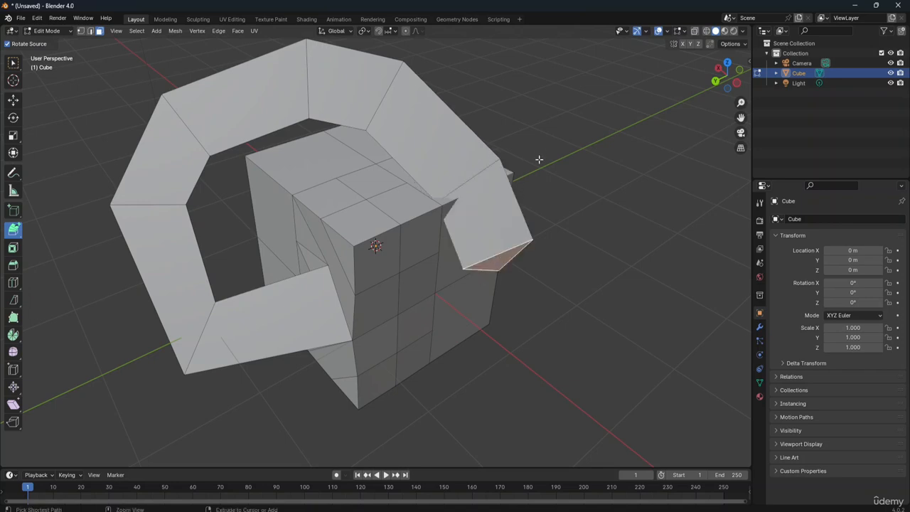
# Step: Undo all the extrusions made from the small triangular face
pyautogui.hotkey('ctrl', 'z')
pyautogui.hotkey('ctrl', 'z')
pyautogui.hotkey('ctrl', 'z')
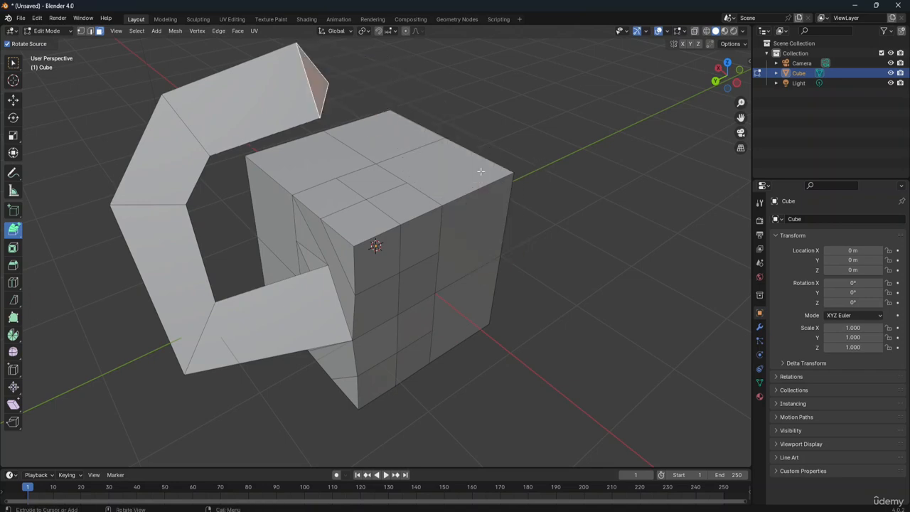
pyautogui.hotkey('ctrl', 'z')
pyautogui.hotkey('ctrl', 'z')
pyautogui.hotkey('ctrl', 'z')
pyautogui.hotkey('ctrl', 'z')
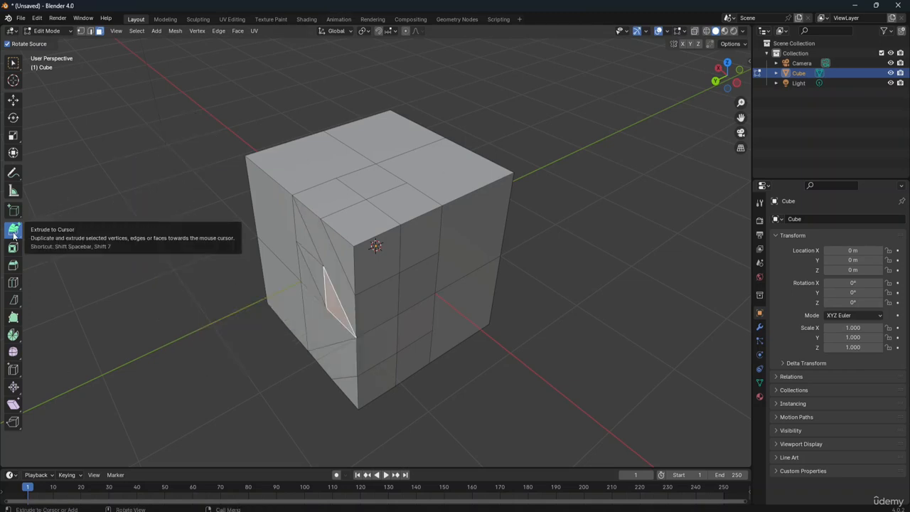
# Step: Return to the Select Box tool, select the sliver face beside the subdivided triangle, and cycle through vertex, edge and face selection modes
pyautogui.click(13, 64)
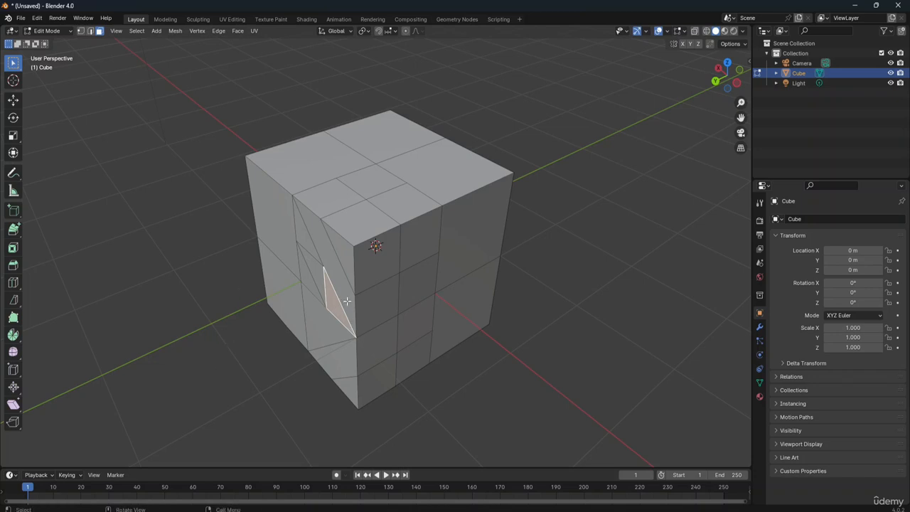
pyautogui.click(343, 279)
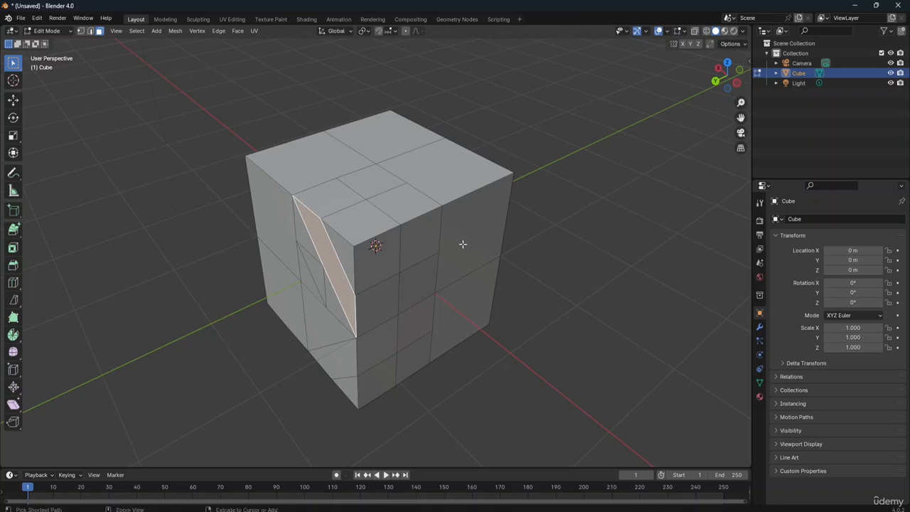
pyautogui.click(83, 32)
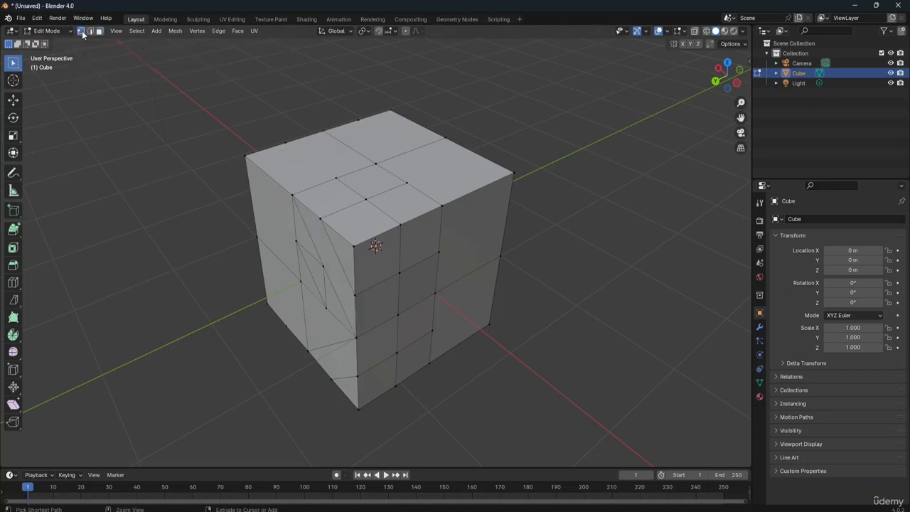
pyautogui.click(333, 269)
pyautogui.click(90, 31)
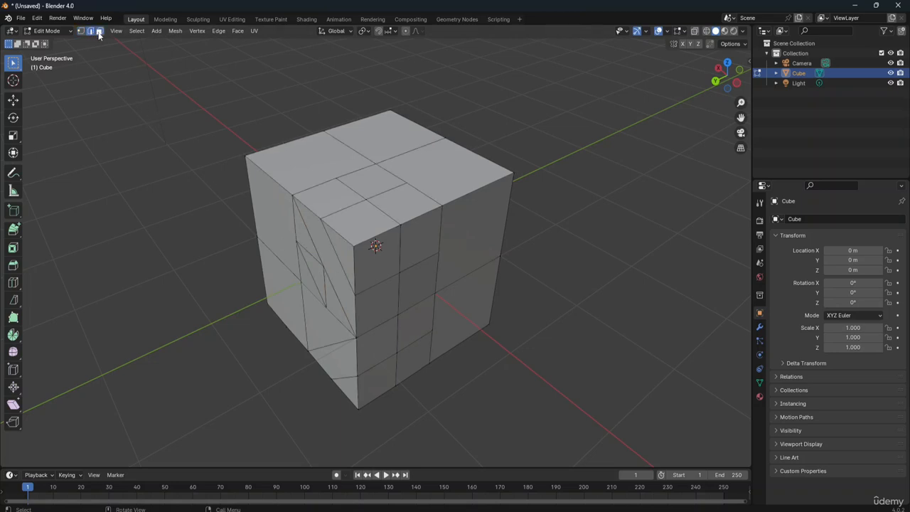
pyautogui.click(99, 32)
# Step: Select the undivided quadrant at the top's left corner and extrude it to the cursor in segments curving down beside the cube
pyautogui.click(311, 156)
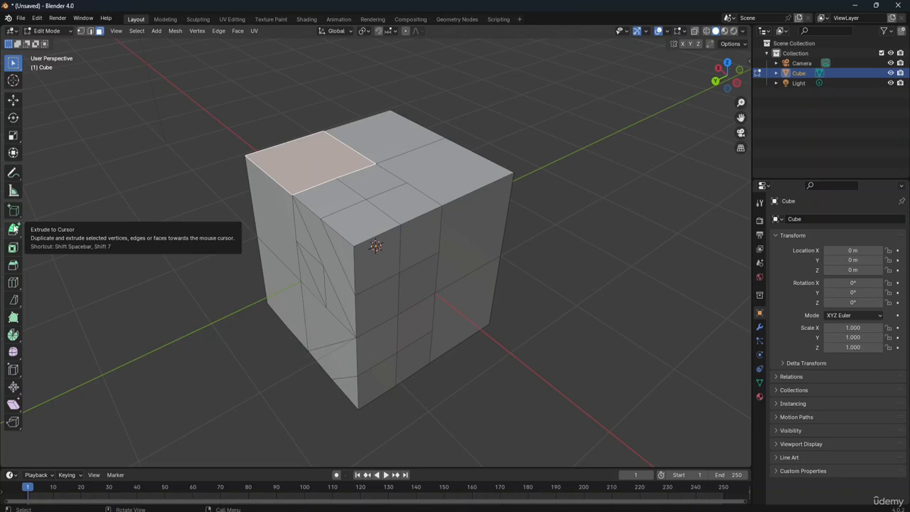
pyautogui.click(14, 227)
pyautogui.click(260, 95)
pyautogui.click(145, 193)
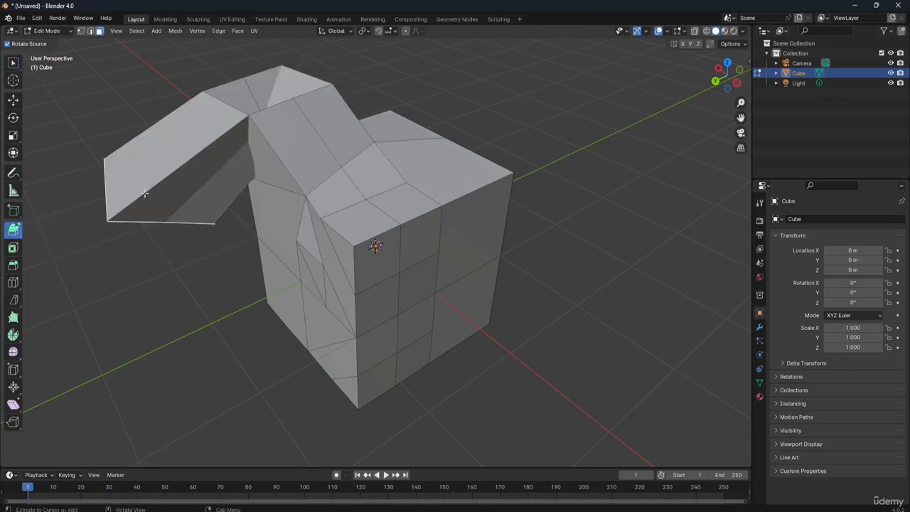
pyautogui.click(98, 290)
pyautogui.click(165, 358)
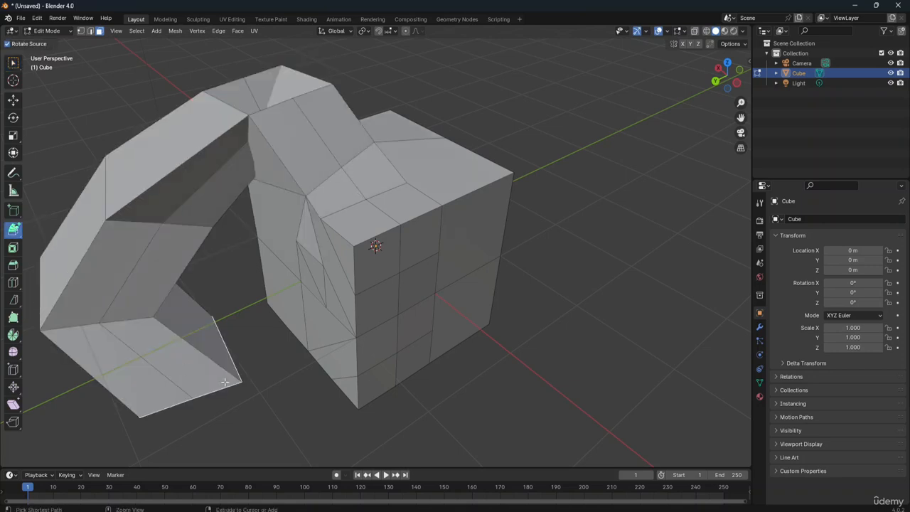
# Step: Undo the curved chain of extrusions, and try a single extrusion of the top quadrant past the cube's opposite side, undoing it too
pyautogui.hotkey('ctrl', 'z')
pyautogui.hotkey('ctrl', 'z')
pyautogui.hotkey('ctrl', 'z')
pyautogui.hotkey('ctrl', 'z')
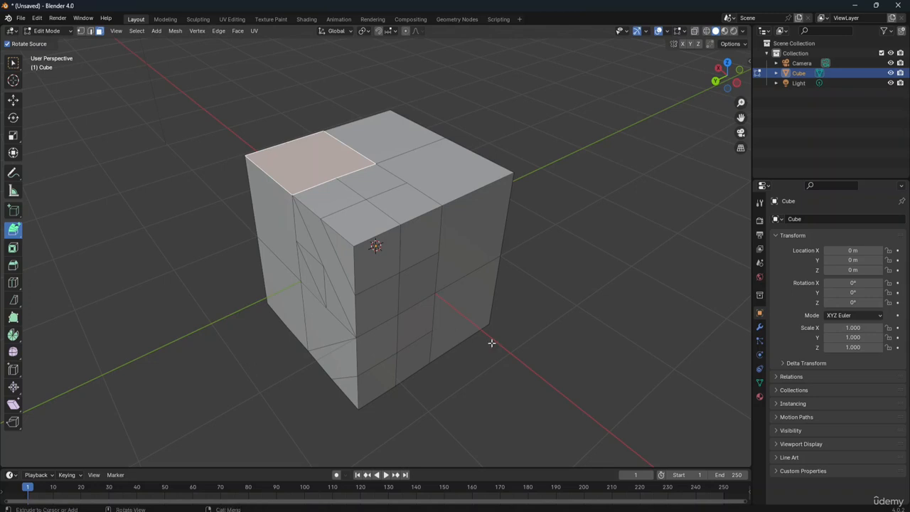
pyautogui.click(607, 280)
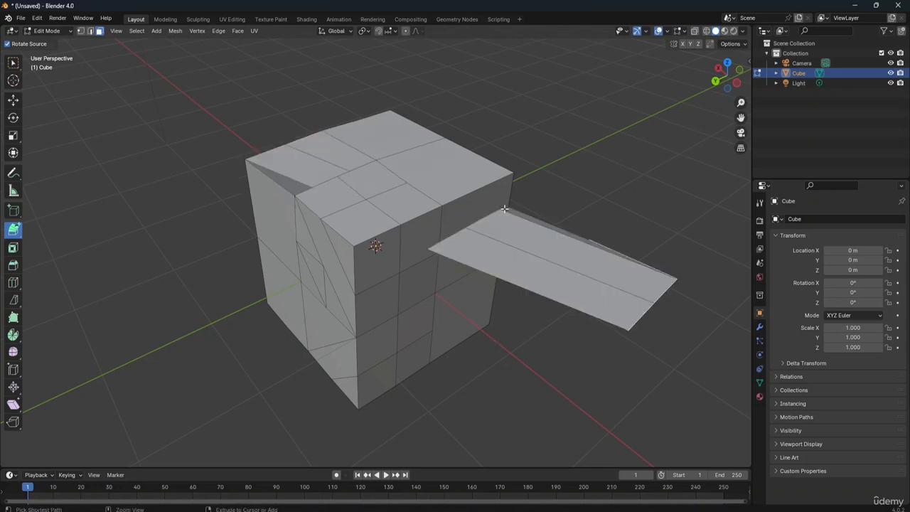
pyautogui.hotkey('ctrl', 'z')
# Step: Extrude the top quadrant to the cursor, moving it about -1.29 m in X, -0.79 m in Y and -0.76 m in Z, and reactivate Select Box
pyautogui.moveTo(186, 73); pyautogui.dragTo(321, 170)
pyautogui.moveTo(14, 233); pyautogui.dragTo(54, 239)
pyautogui.click(13, 64)
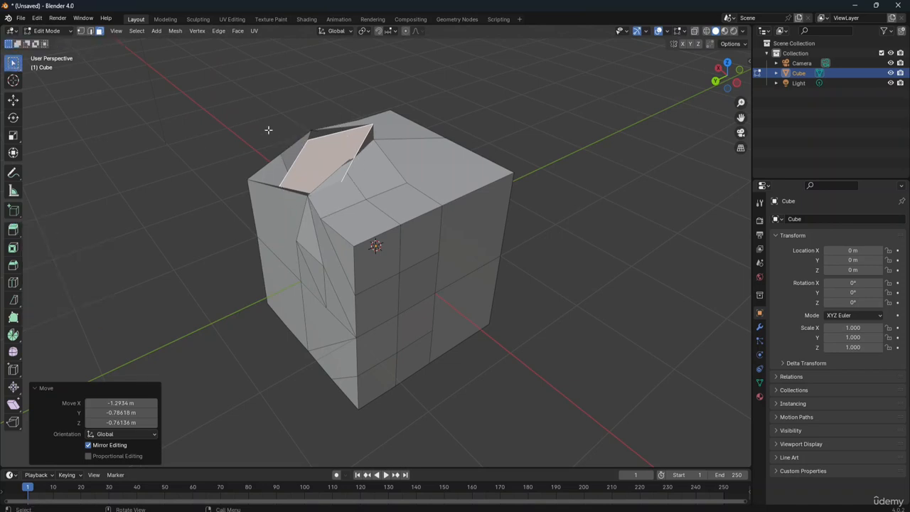
# Step: Delete all vertices of the cube's mesh, including the two faces left over near the origin
pyautogui.moveTo(197, 62); pyautogui.dragTo(548, 447)
pyautogui.press('x')
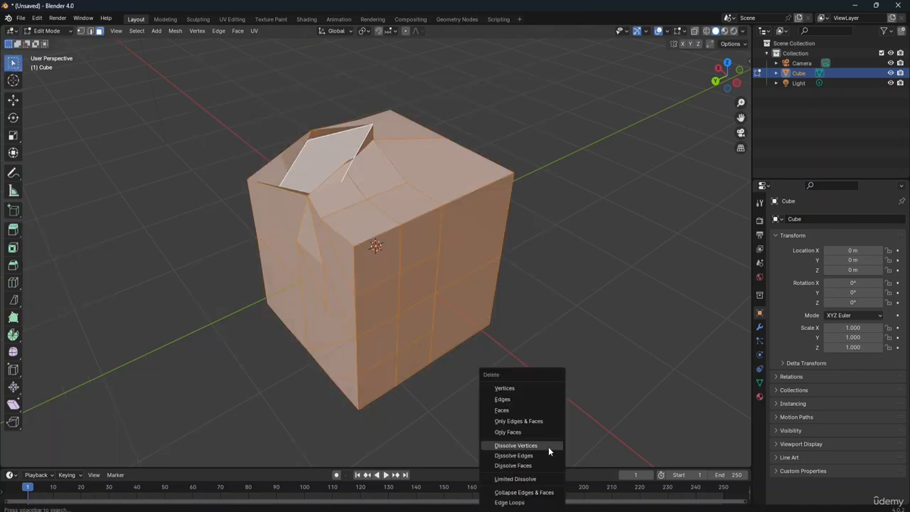
pyautogui.click(526, 387)
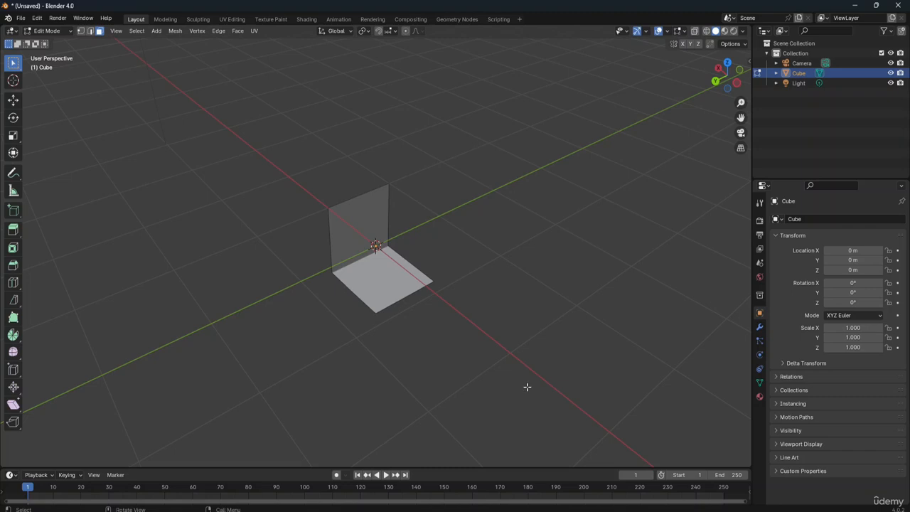
pyautogui.moveTo(295, 142); pyautogui.dragTo(443, 362)
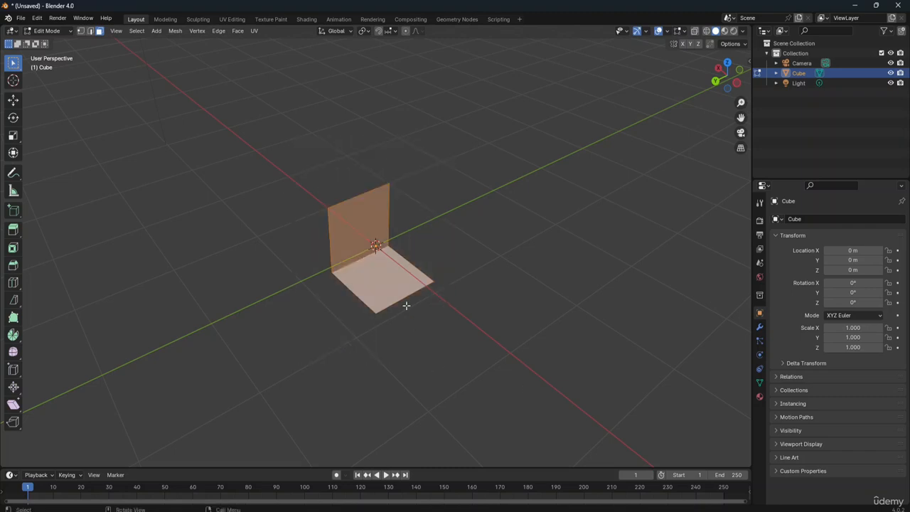
pyautogui.press('x')
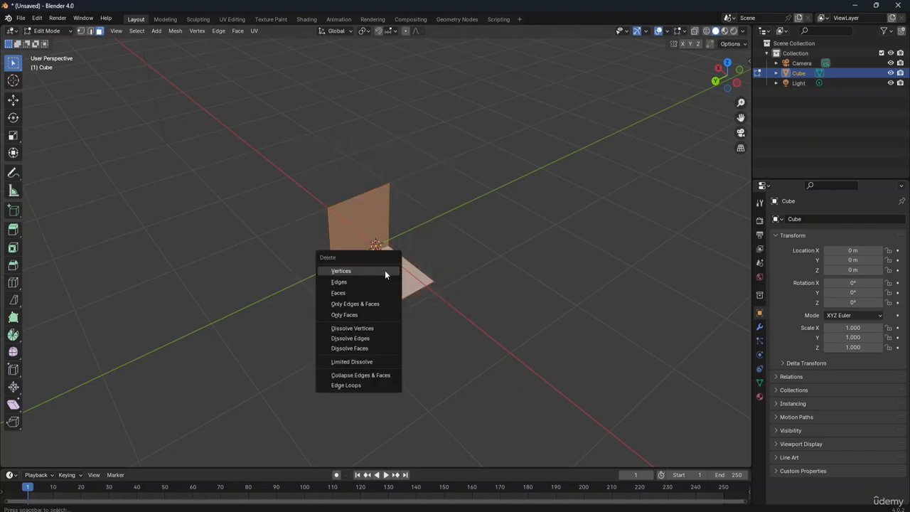
pyautogui.click(384, 271)
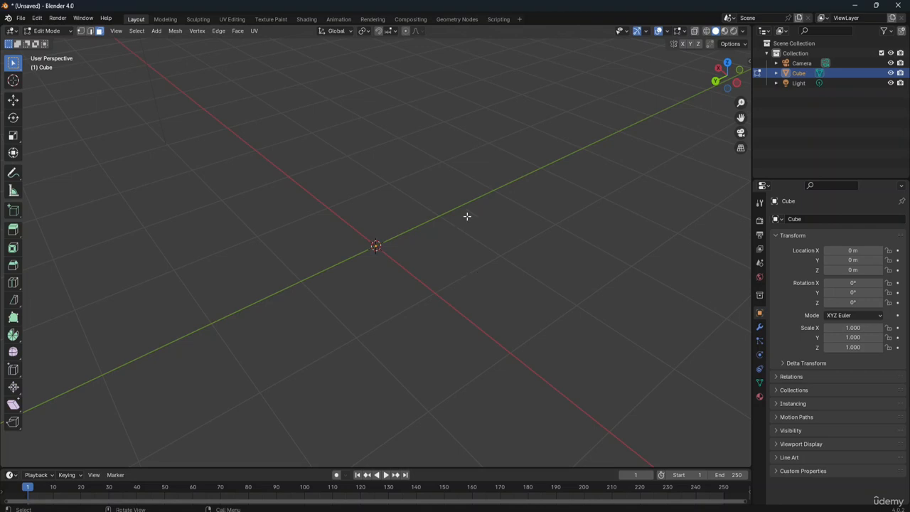
# Step: In front orthographic view, place three connected vertices at major grid intersections: below right of the origin, straight above it, and below left
pyautogui.click(727, 65)
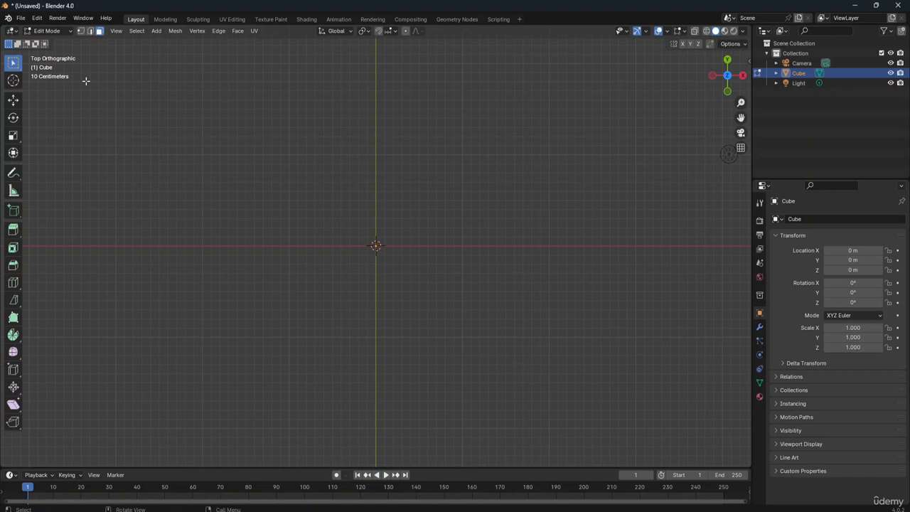
pyautogui.press('KP_1')
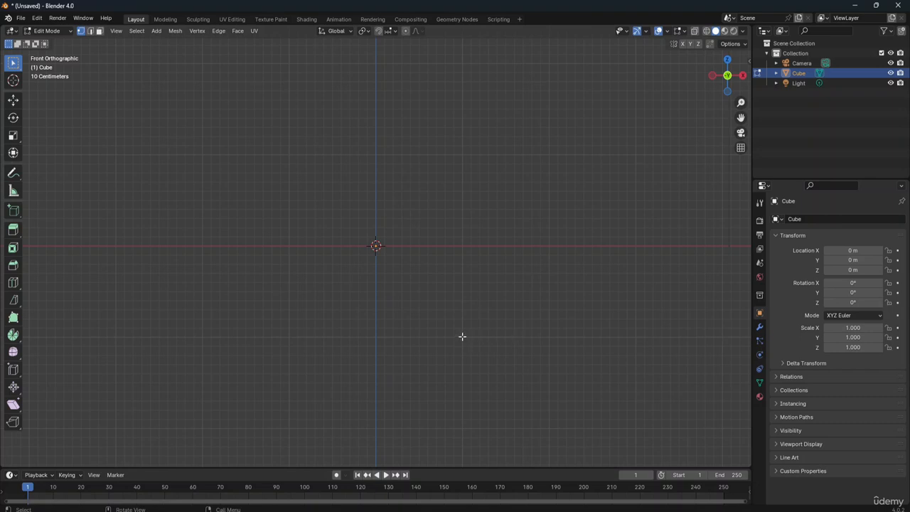
pyautogui.press('ctrl')
pyautogui.moveTo(456, 326); pyautogui.dragTo(479, 356)
pyautogui.moveTo(456, 325); pyautogui.dragTo(480, 356)
pyautogui.keyDown('ctrl'); pyautogui.rightClick(288, 335); pyautogui.keyUp('ctrl')
# Step: Select all three vertices and fill them with a new face to make a triangle
pyautogui.moveTo(277, 106); pyautogui.dragTo(490, 408)
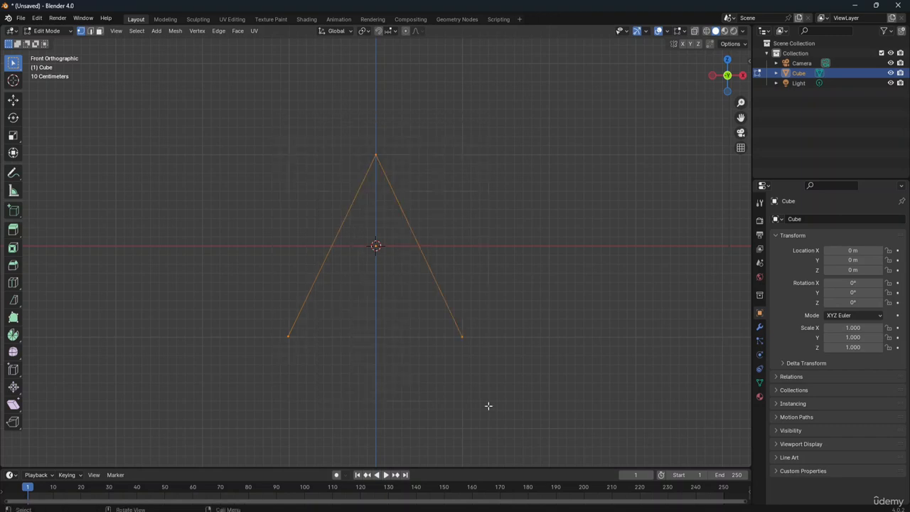
pyautogui.click(195, 31)
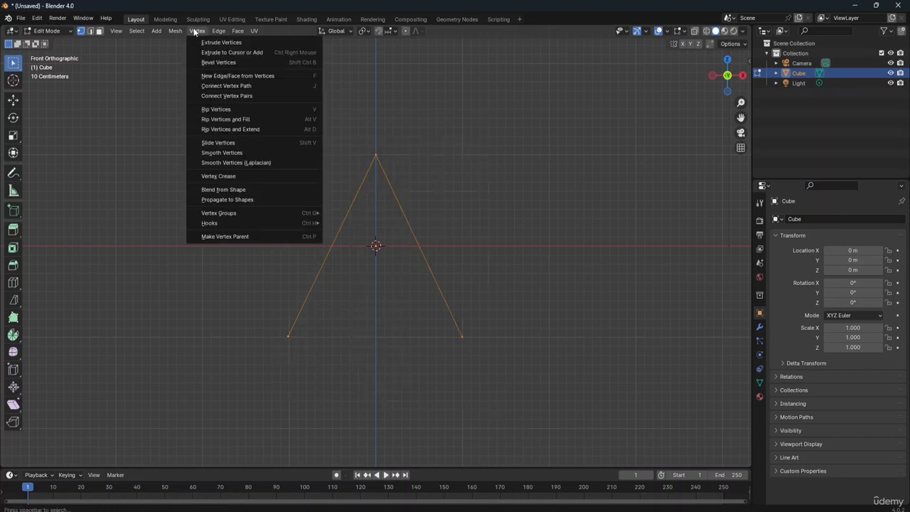
pyautogui.click(247, 76)
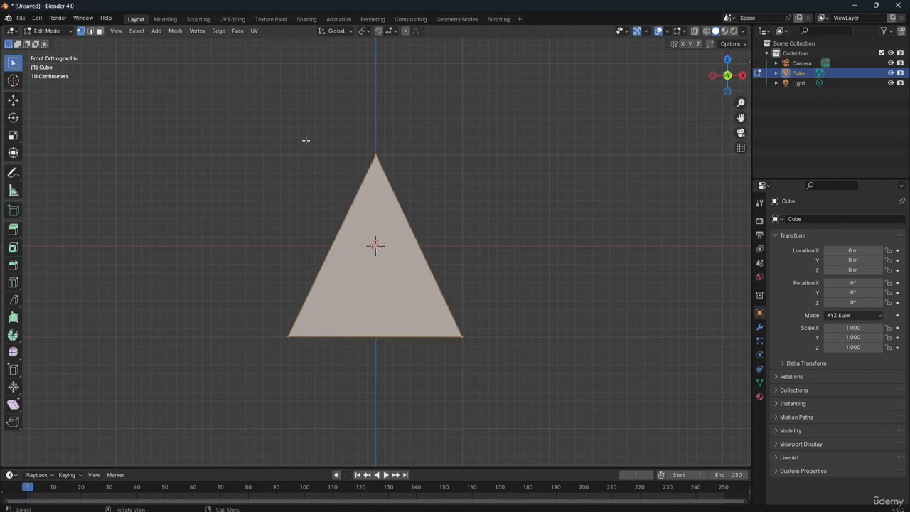
pyautogui.click(196, 31)
# Step: Inspect the triangle from the right and back orthographic views
pyautogui.moveTo(739, 80)
pyautogui.mouseDown()
pyautogui.moveTo(734, 97)
pyautogui.moveTo(732, 79)
pyautogui.mouseUp()
pyautogui.click(742, 75)
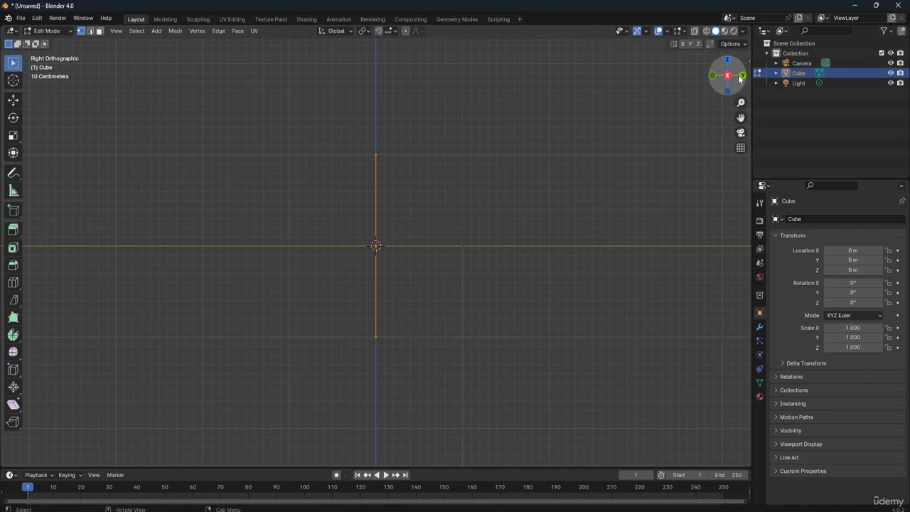
pyautogui.click(742, 76)
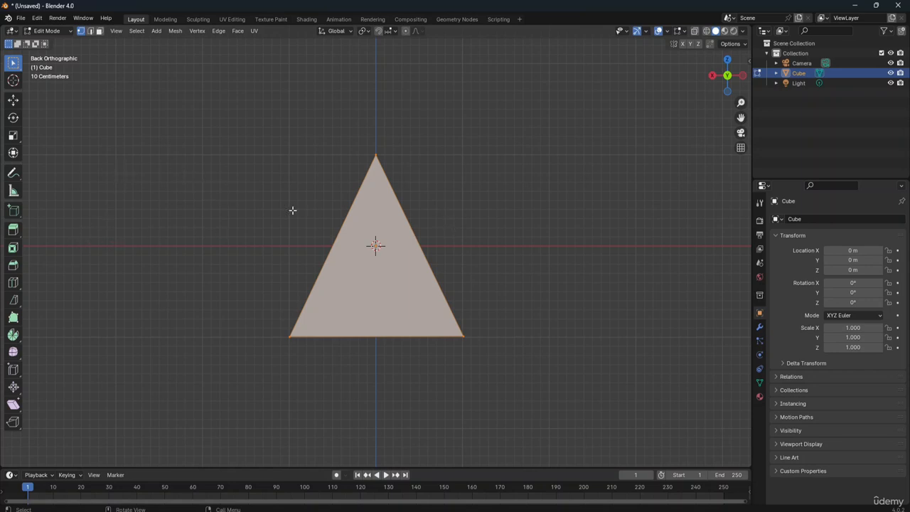
# Step: Extrude the triangle's top vertex into a new vertex, moved about -0.38 m in X and 0.21 m in Z
pyautogui.click(375, 155)
pyautogui.press('g')
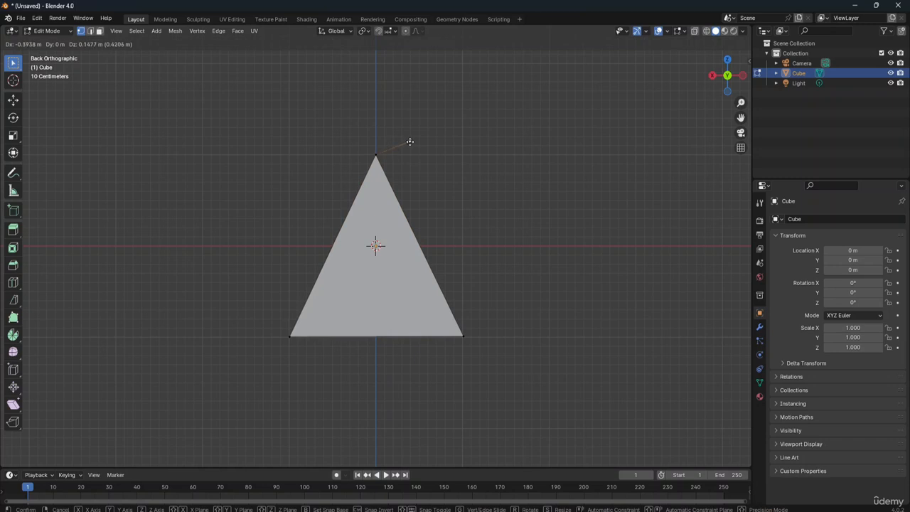
pyautogui.click(423, 132)
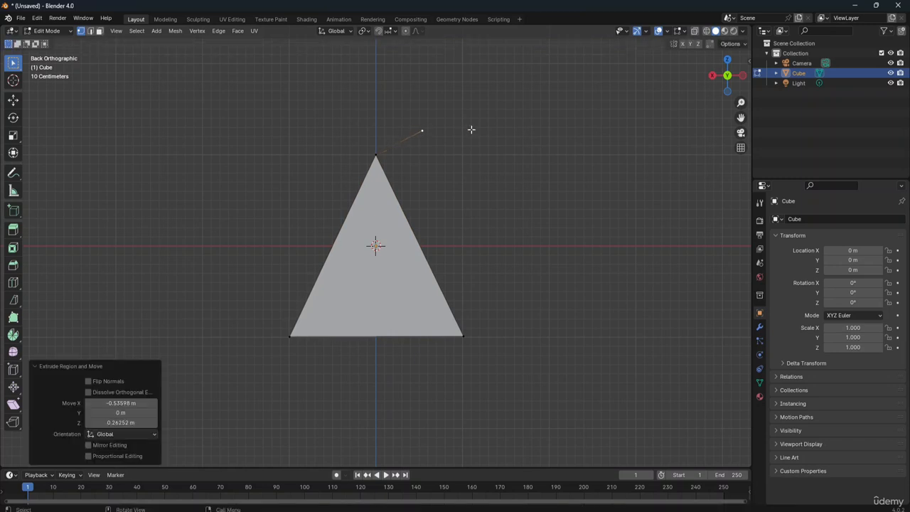
pyautogui.click(422, 131)
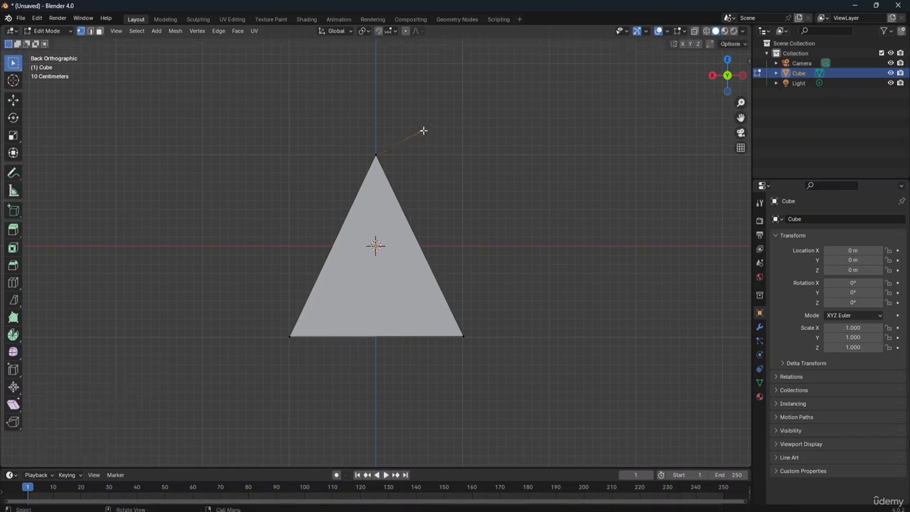
pyautogui.click(457, 129)
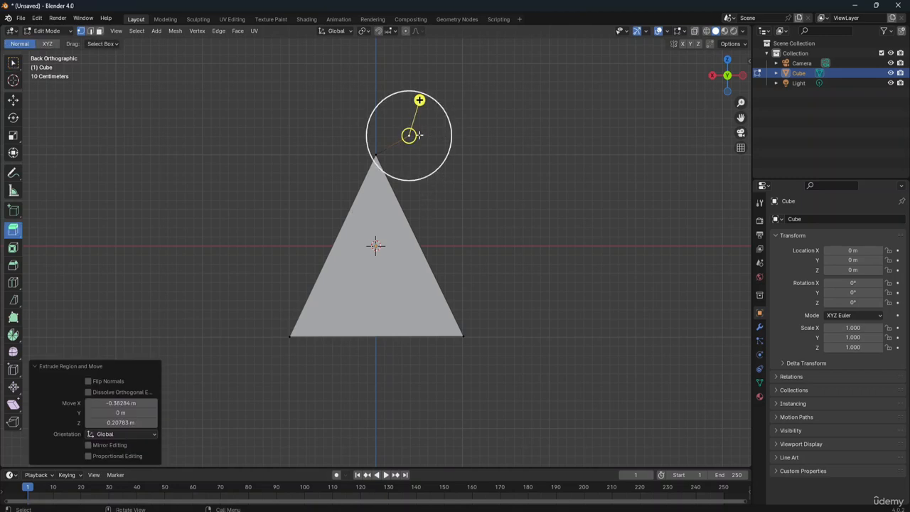
# Step: Extrude the triangle's base vertex on the negative X side by about -0.49 m in X and 0.25 m in Z
pyautogui.click(462, 335)
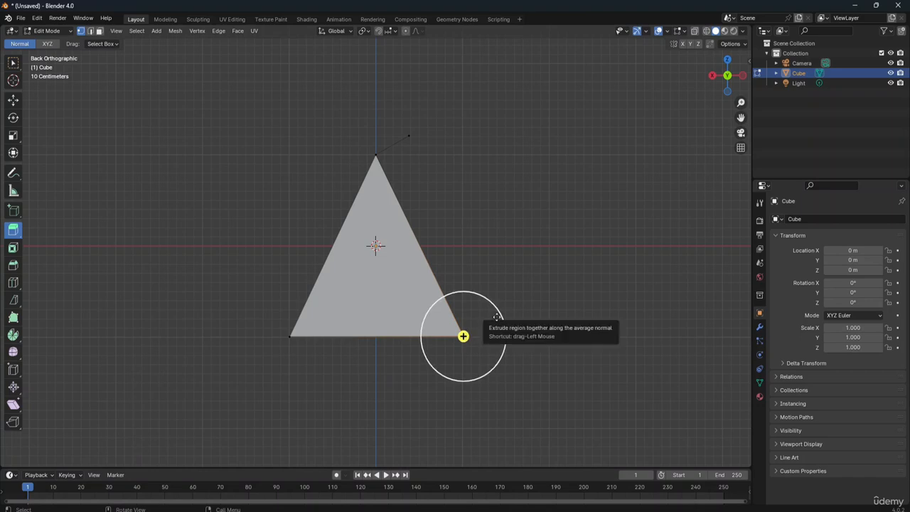
pyautogui.moveTo(463, 335)
pyautogui.mouseDown()
pyautogui.moveTo(486, 324)
pyautogui.moveTo(475, 328)
pyautogui.mouseUp()
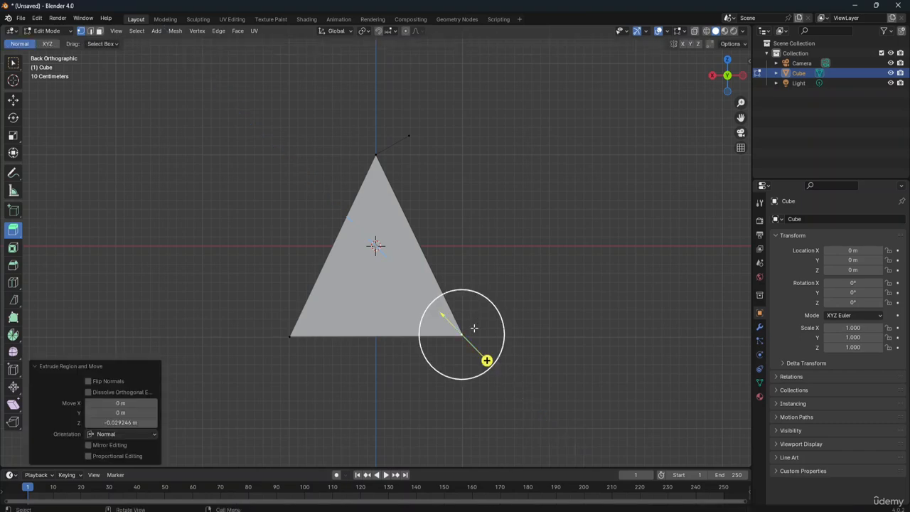
pyautogui.hotkey('ctrl', 'z')
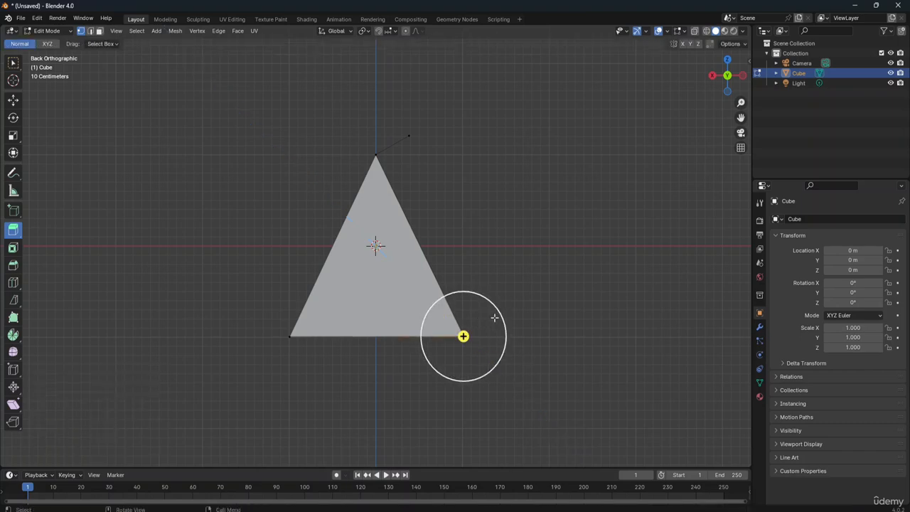
pyautogui.press('e')
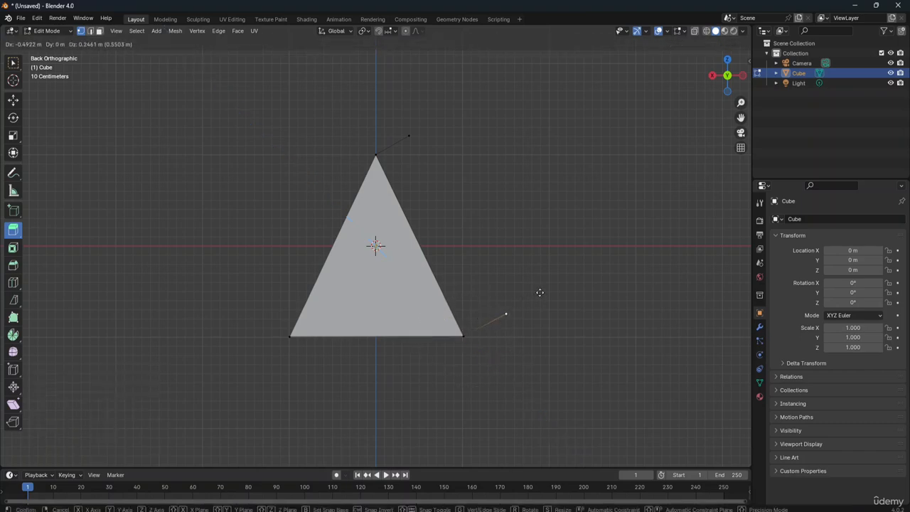
pyautogui.click(540, 292)
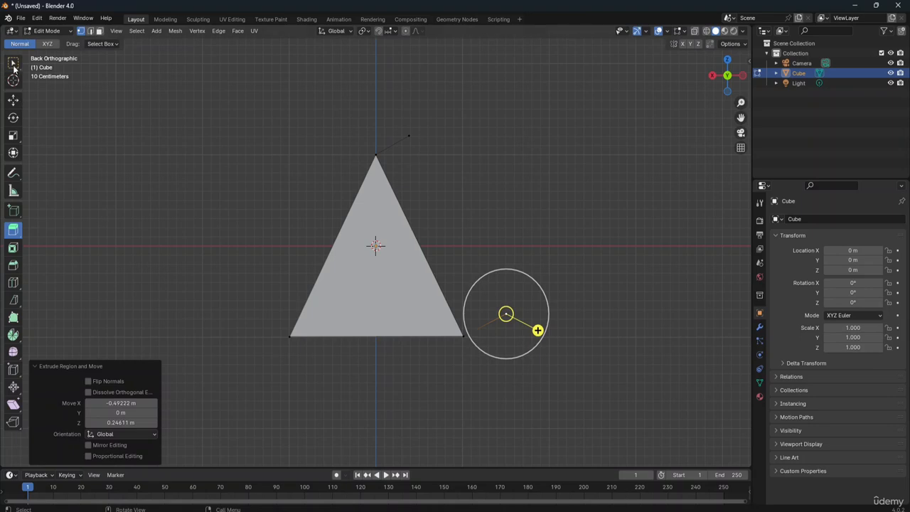
# Step: Select the end vertices of both new edges and extrude them together three times towards negative X, forming two matching zigzag chains
pyautogui.click(408, 134)
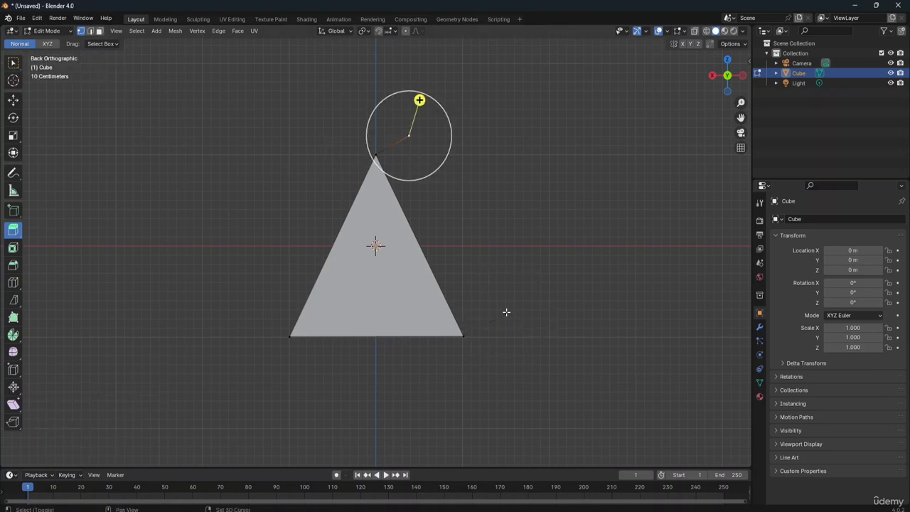
pyautogui.keyDown('shift'); pyautogui.click(506, 313); pyautogui.keyUp('shift')
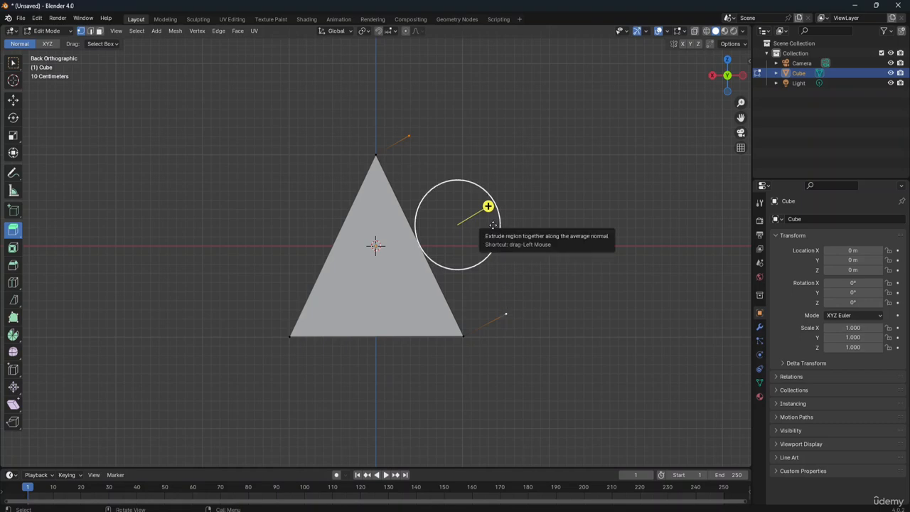
pyautogui.moveTo(491, 220); pyautogui.dragTo(545, 226)
pyautogui.press('e')
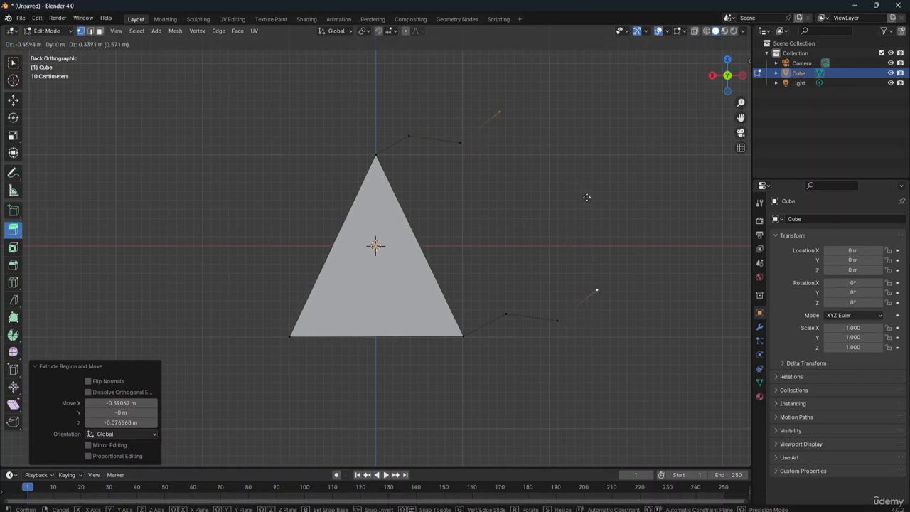
pyautogui.click(587, 197)
pyautogui.press('e')
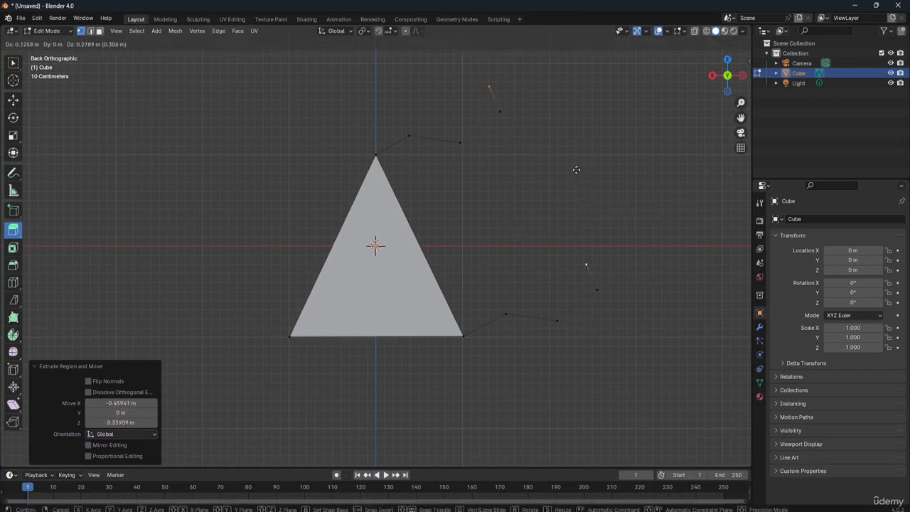
pyautogui.click(616, 190)
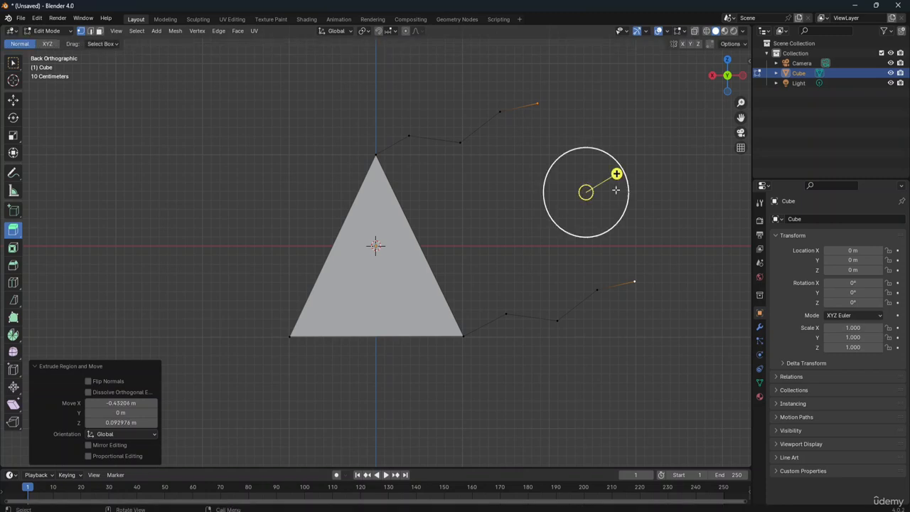
# Step: Select the triangle's top vertex and negative X base vertex, and fill four successive faces between the two zigzag chains
pyautogui.click(345, 100)
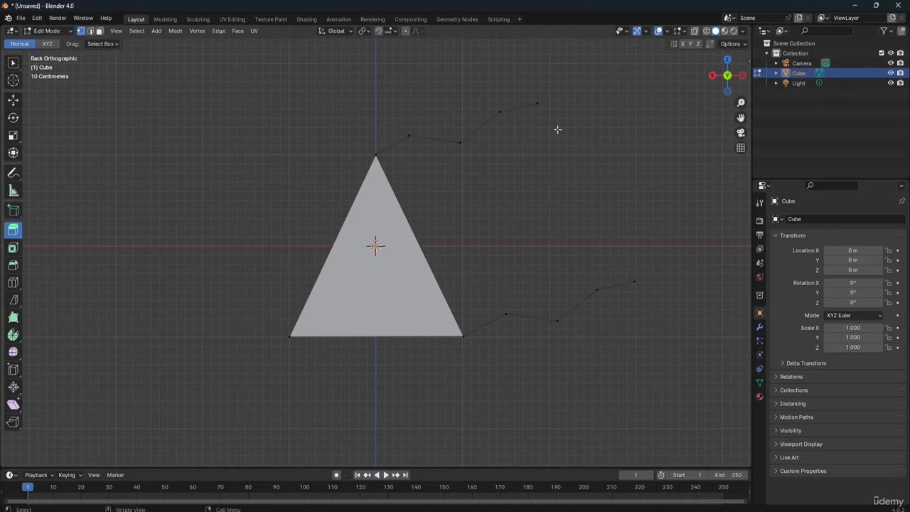
pyautogui.click(376, 154)
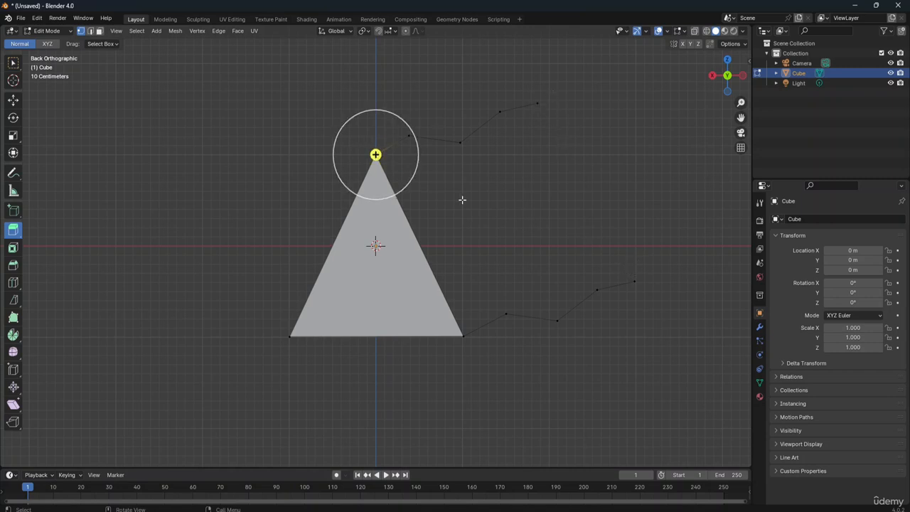
pyautogui.keyDown('shift'); pyautogui.click(462, 336); pyautogui.keyUp('shift')
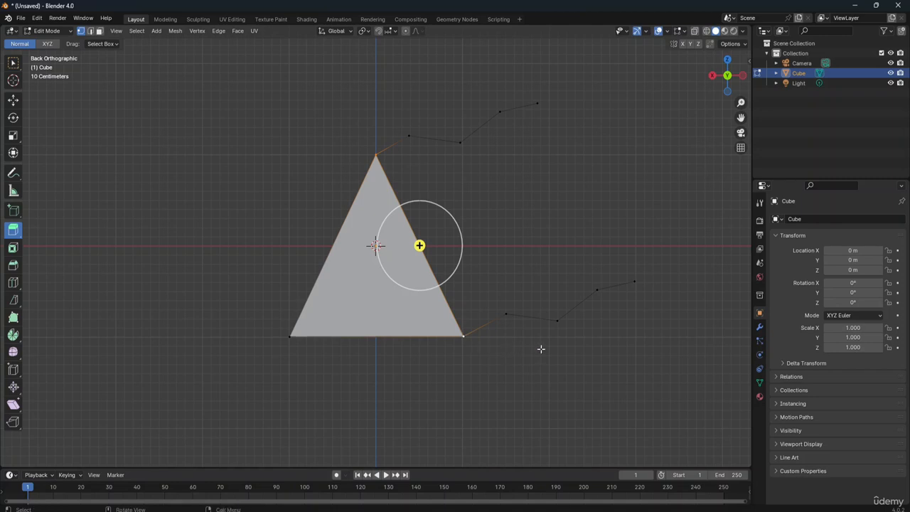
pyautogui.press('f')
pyautogui.press('f')
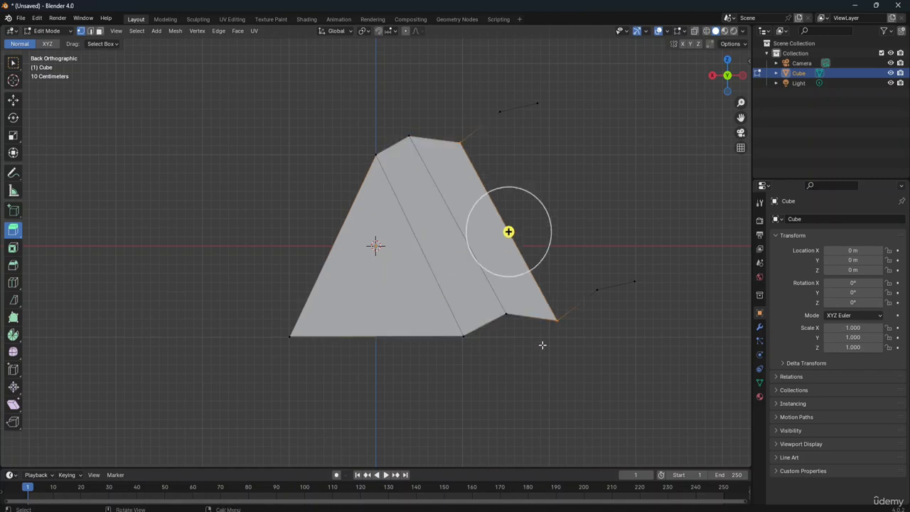
pyautogui.press('f')
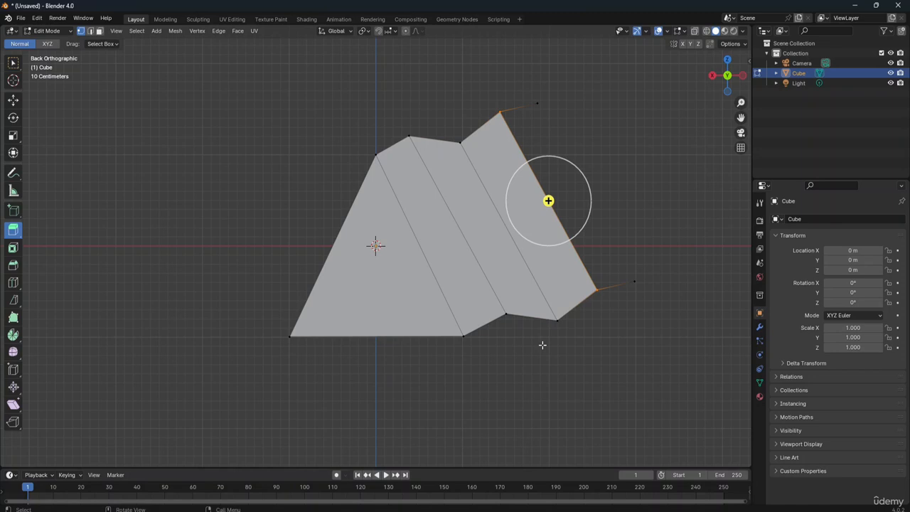
pyautogui.press('f')
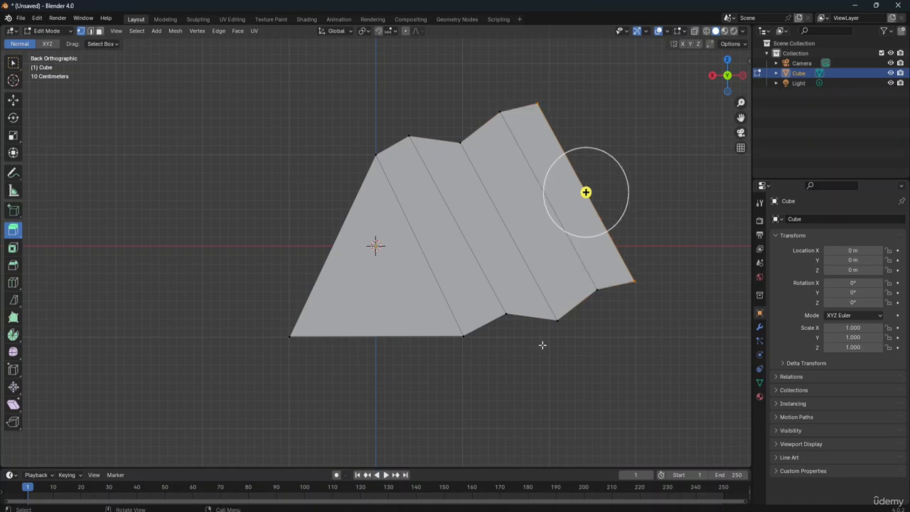
# Step: Undo the four face fills between the zigzag chains
pyautogui.press('ctrl')
pyautogui.hotkey('ctrl', 'z')
pyautogui.hotkey('ctrl', 'z')
pyautogui.hotkey('ctrl', 'z')
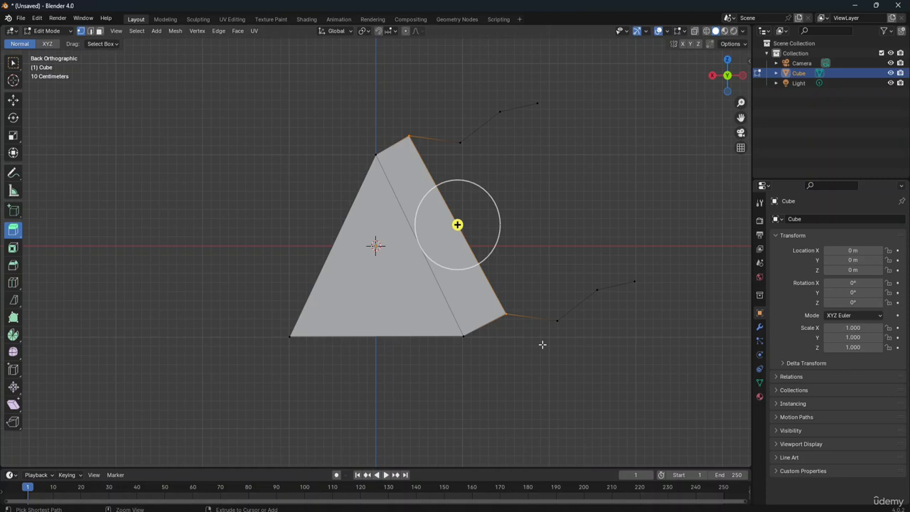
pyautogui.hotkey('ctrl', 'z')
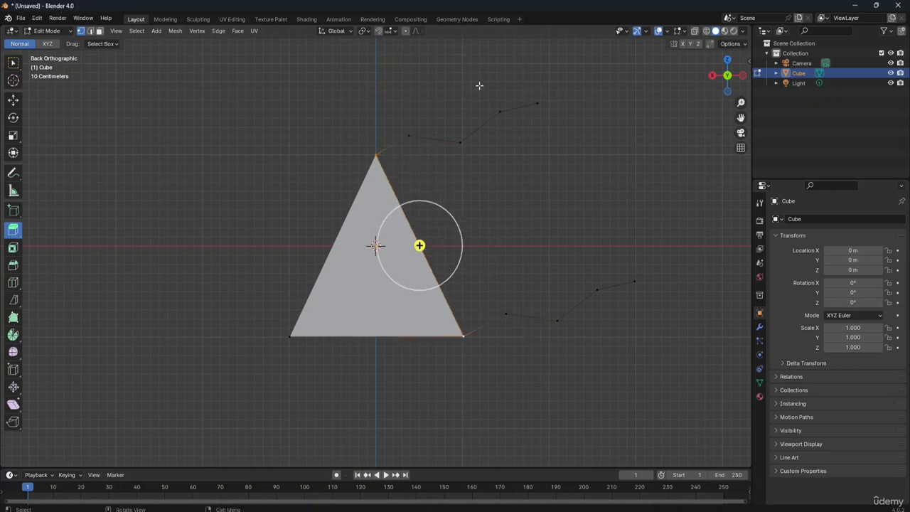
# Step: Select all vertices of both zigzag chains and the adjoining base corner, and fill them with a single face
pyautogui.moveTo(395, 81); pyautogui.dragTo(505, 181)
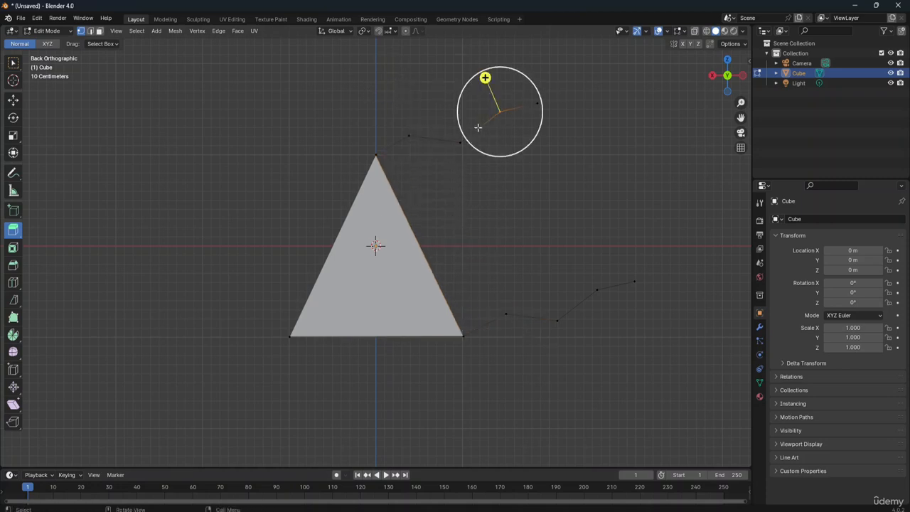
pyautogui.keyDown('shift'); pyautogui.click(398, 143); pyautogui.keyUp('shift')
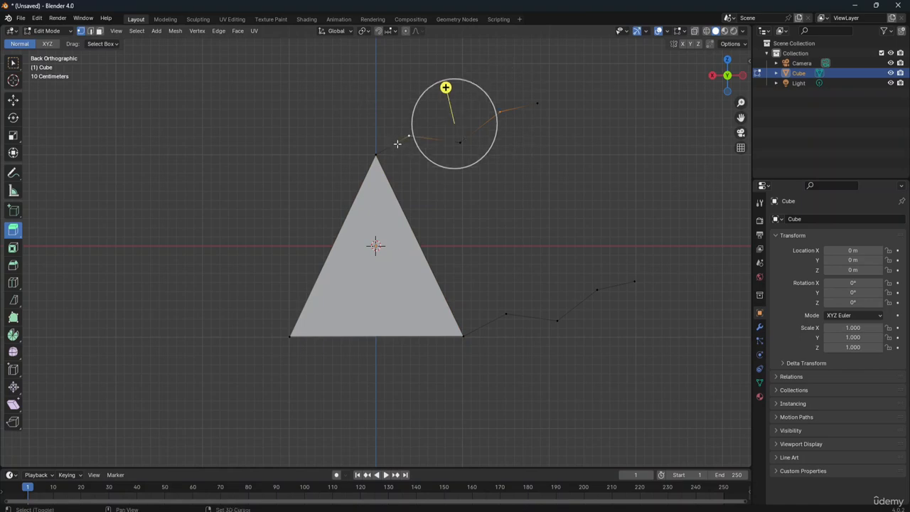
pyautogui.moveTo(394, 71); pyautogui.dragTo(642, 371)
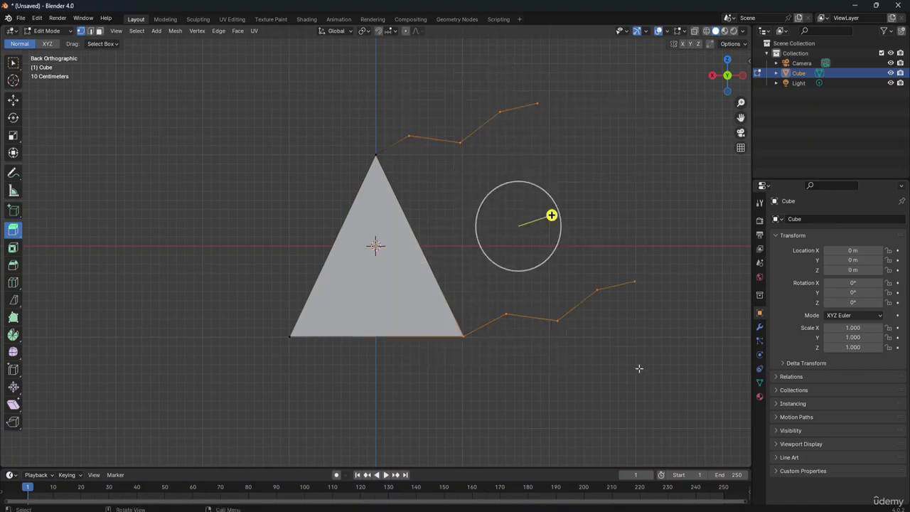
pyautogui.press('f')
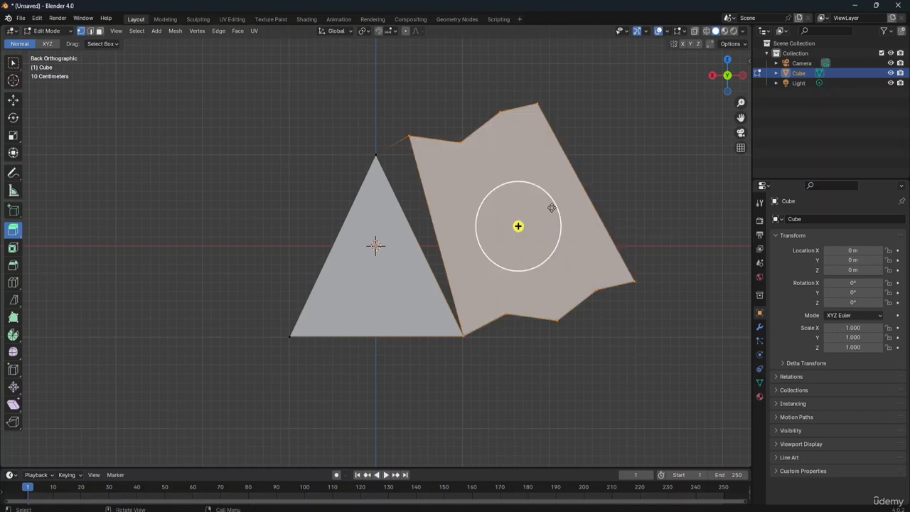
# Step: Reselect the chains together with the triangle's top vertex and fill the remaining gap beside the triangle
pyautogui.click(374, 86)
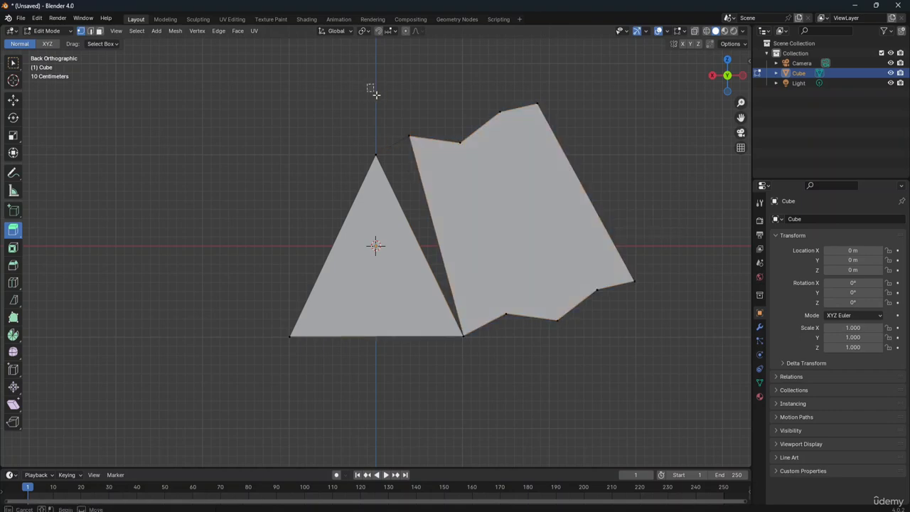
pyautogui.moveTo(367, 85); pyautogui.dragTo(639, 360)
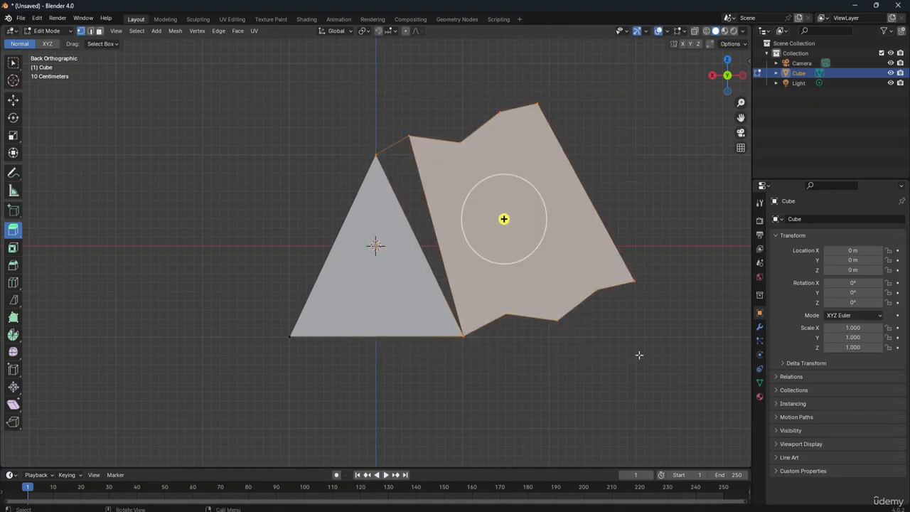
pyautogui.press('f')
pyautogui.click(648, 187)
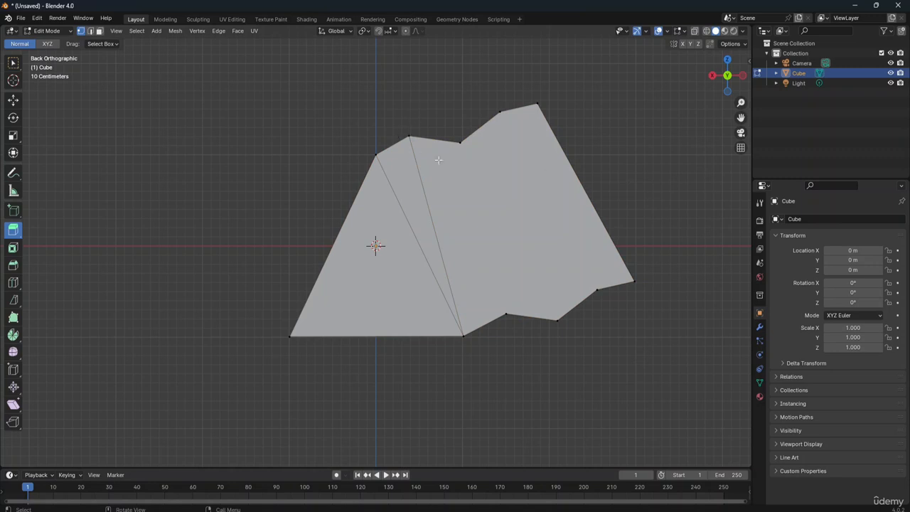
# Step: Undo the gap fill and the single large face between the chains
pyautogui.hotkey('ctrl', 'z')
pyautogui.hotkey('ctrl', 'z')
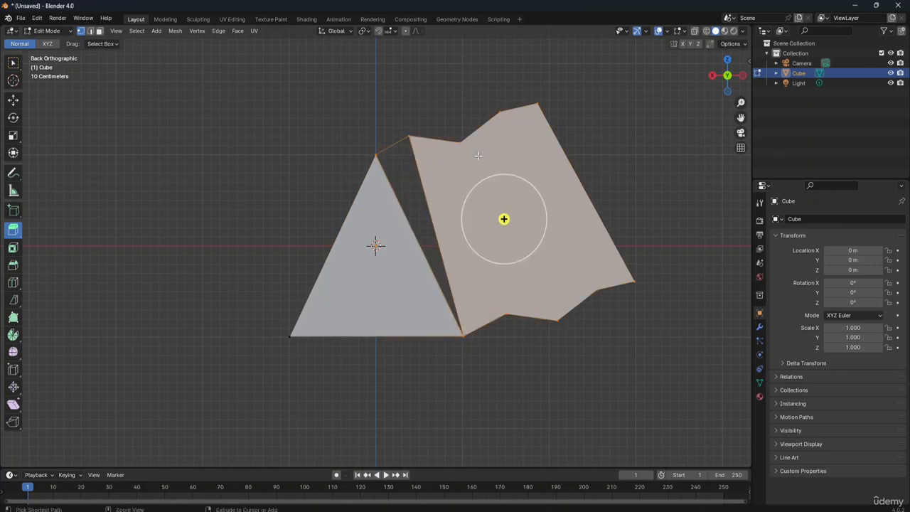
pyautogui.hotkey('ctrl', 'z')
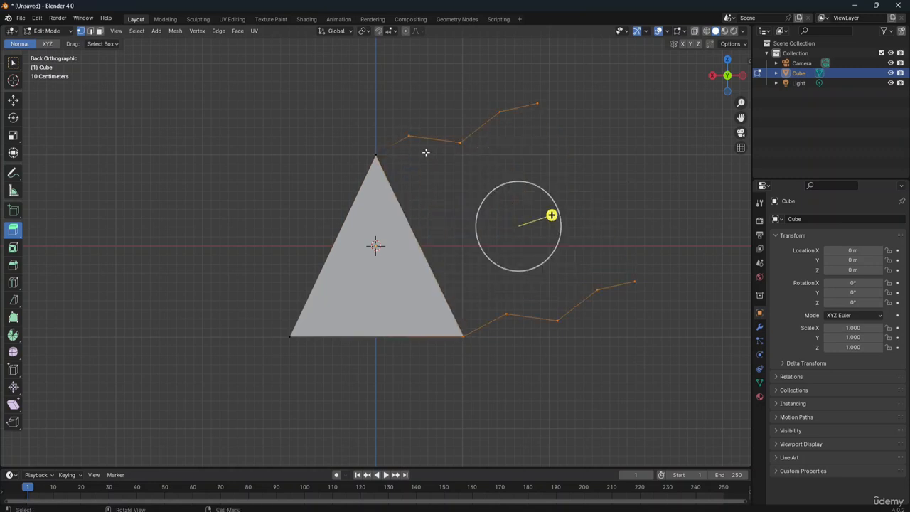
# Step: Select the two vertices of the triangle's negative X edge and fill face by face along the chains to their ends
pyautogui.click(376, 155)
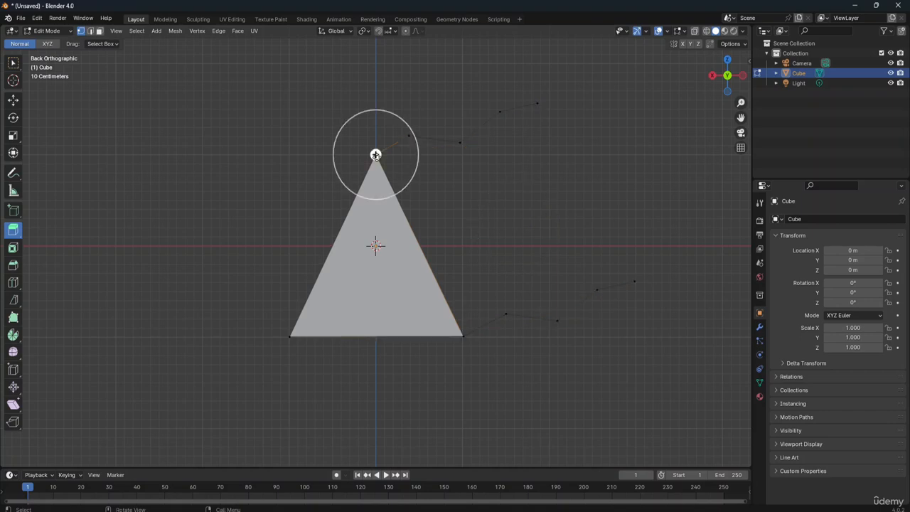
pyautogui.keyDown('shift'); pyautogui.click(463, 337); pyautogui.keyUp('shift')
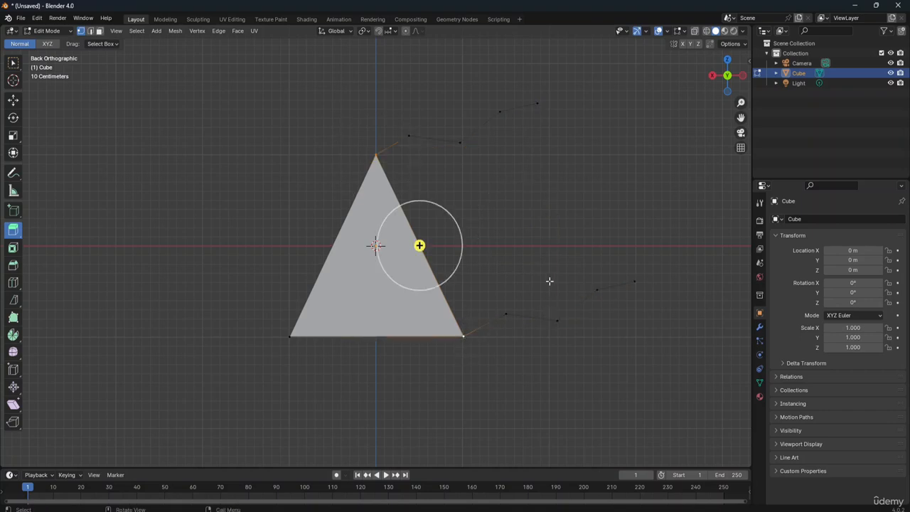
pyautogui.press('f')
pyautogui.press('f')
pyautogui.press('f')
pyautogui.press('f')
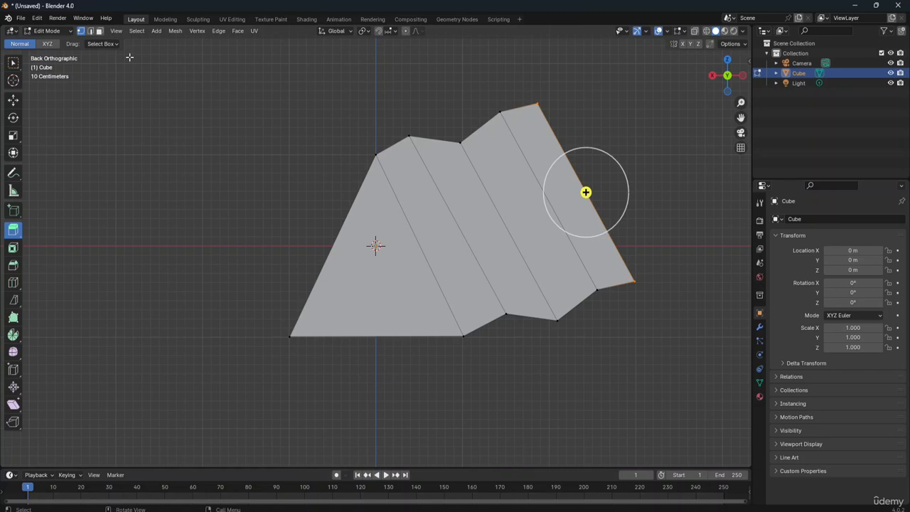
# Step: Switch to the right orthographic view and undo the last two face fills
pyautogui.press('KP_3')
pyautogui.hotkey('ctrl', 'z')
pyautogui.hotkey('ctrl', 'z')
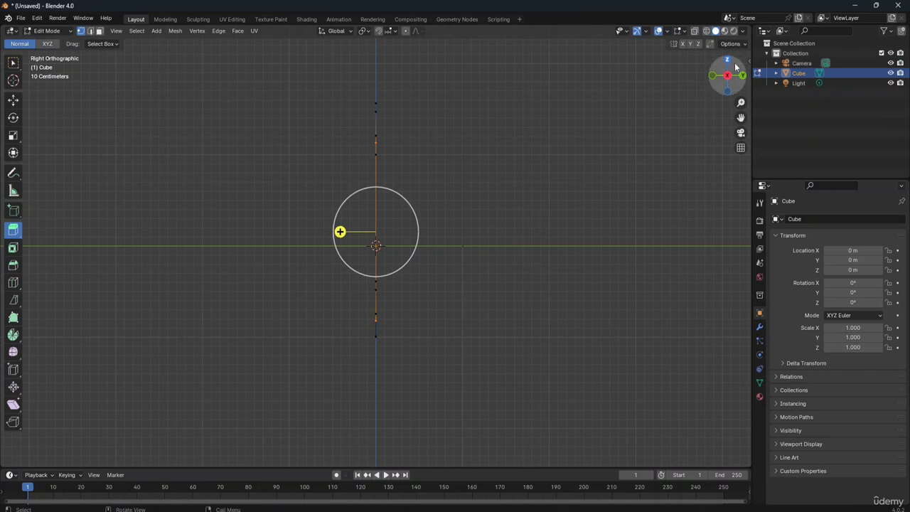
# Step: Examine the filled face strip and its open vertex chains from the bottom view and in perspective
pyautogui.moveTo(727, 63); pyautogui.dragTo(750, 84)
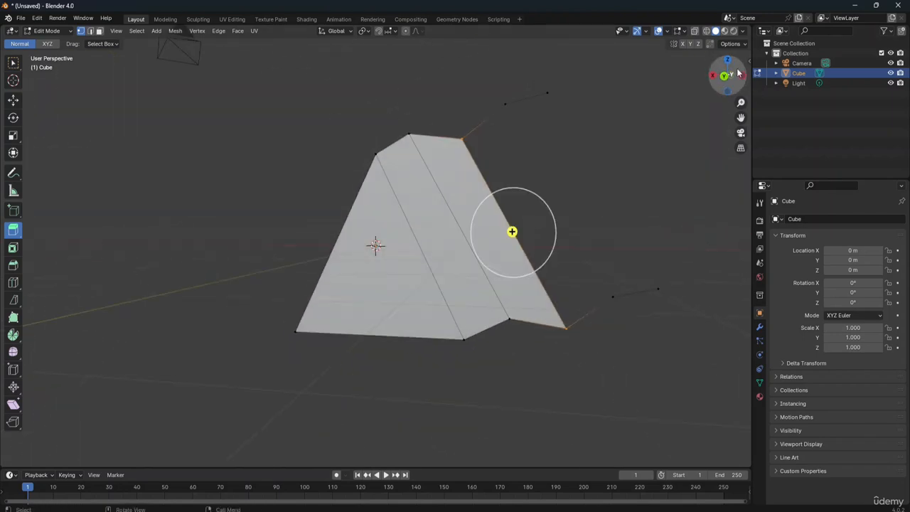
pyautogui.click(715, 78)
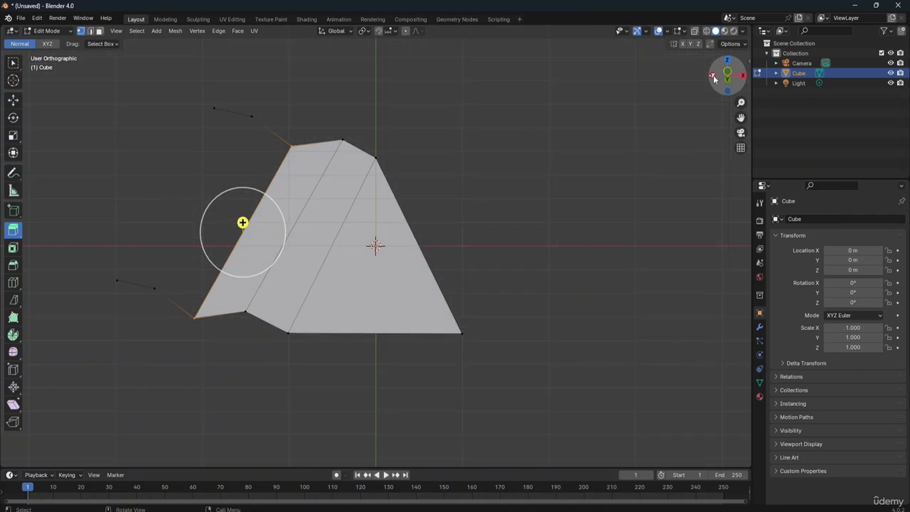
pyautogui.click(715, 78)
pyautogui.moveTo(715, 78); pyautogui.dragTo(714, 79)
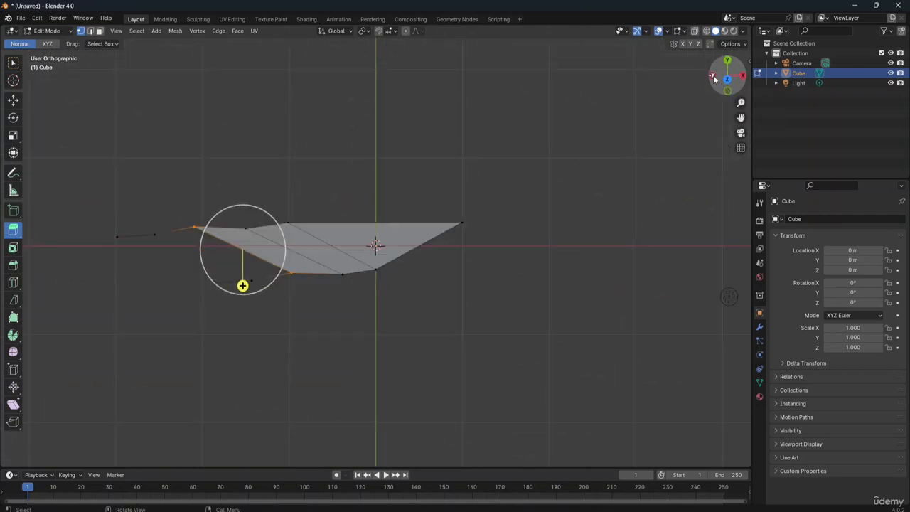
pyautogui.press('ctrl+KP_7')
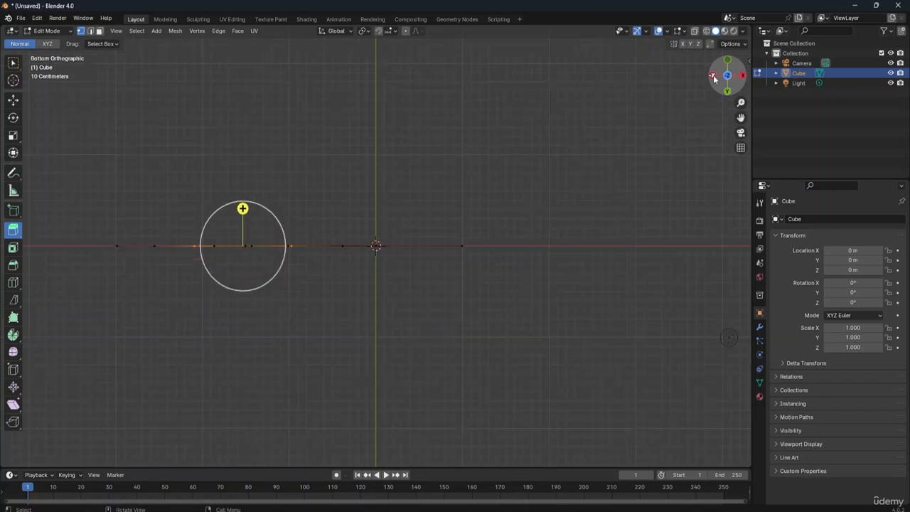
pyautogui.press('KP_7')
pyautogui.press('ctrl+KP_7')
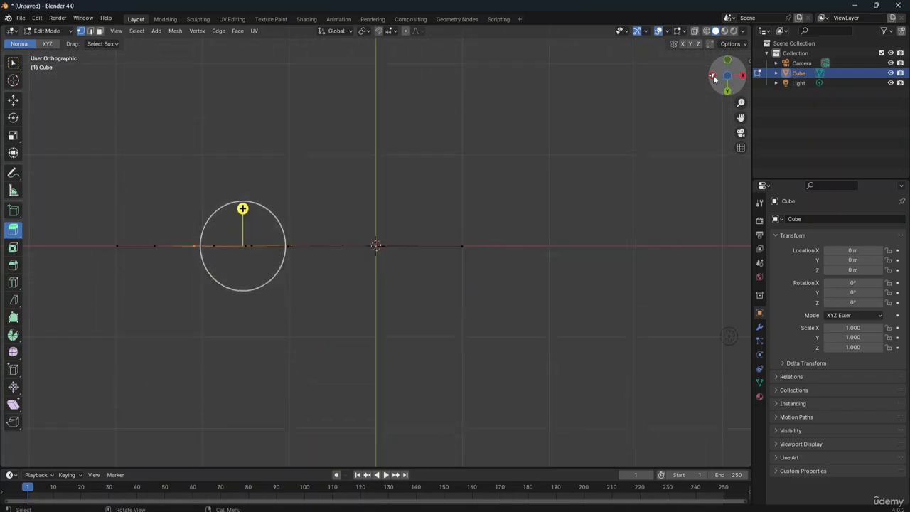
pyautogui.moveTo(745, 78); pyautogui.dragTo(729, 98)
pyautogui.moveTo(727, 75); pyautogui.dragTo(695, 77)
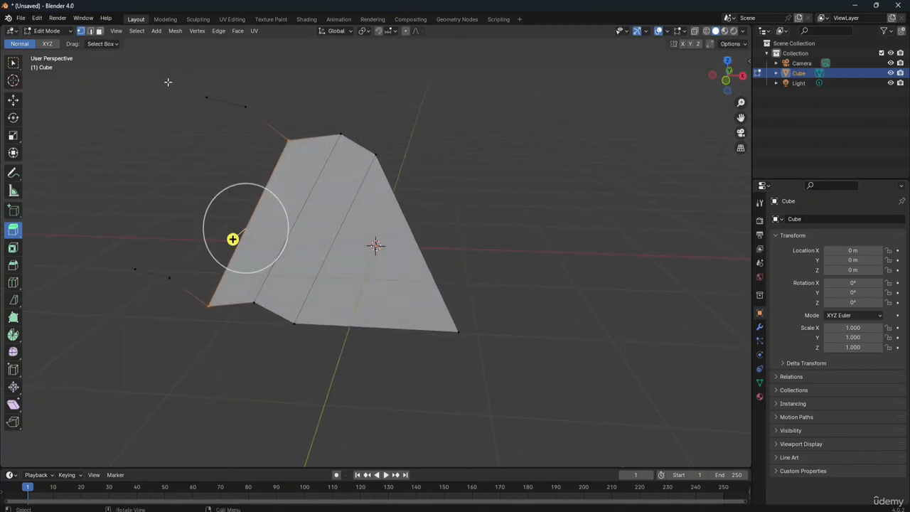
# Step: Delete the face strip and its vertex chains using the Edges option, and remove the leftover loose vertex with the Vertices option
pyautogui.moveTo(160, 72); pyautogui.dragTo(467, 396)
pyautogui.press('x')
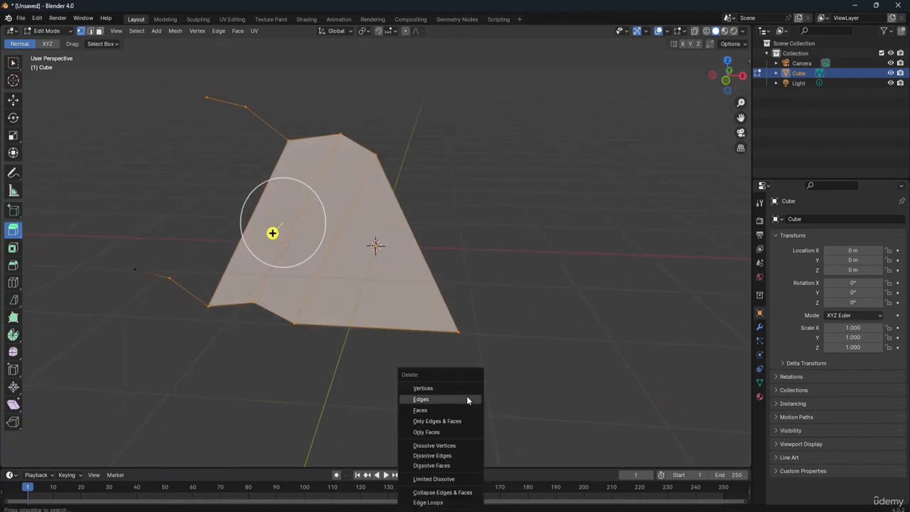
pyautogui.click(467, 395)
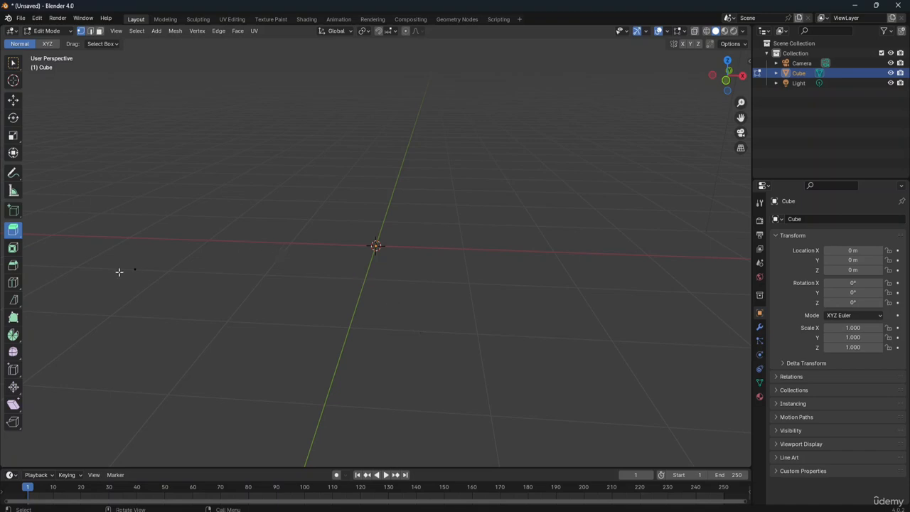
pyautogui.moveTo(116, 258); pyautogui.dragTo(148, 290)
pyautogui.press('x')
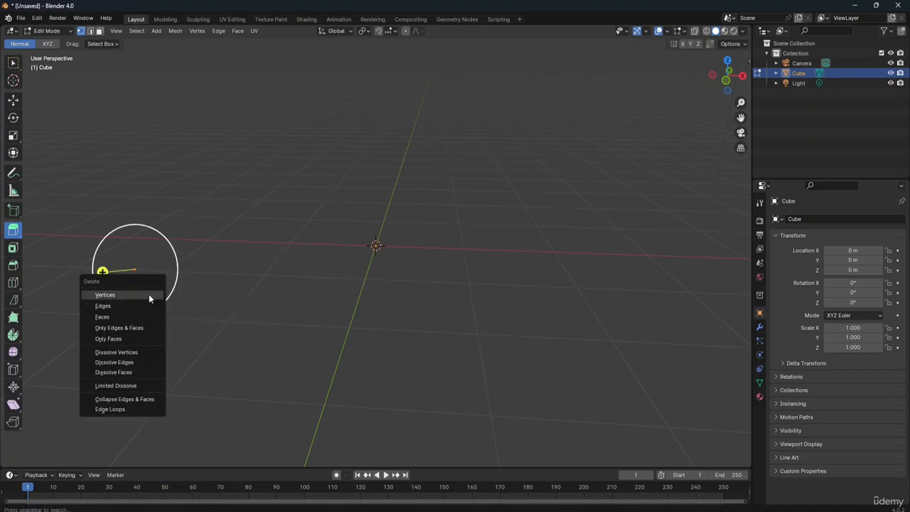
pyautogui.click(149, 297)
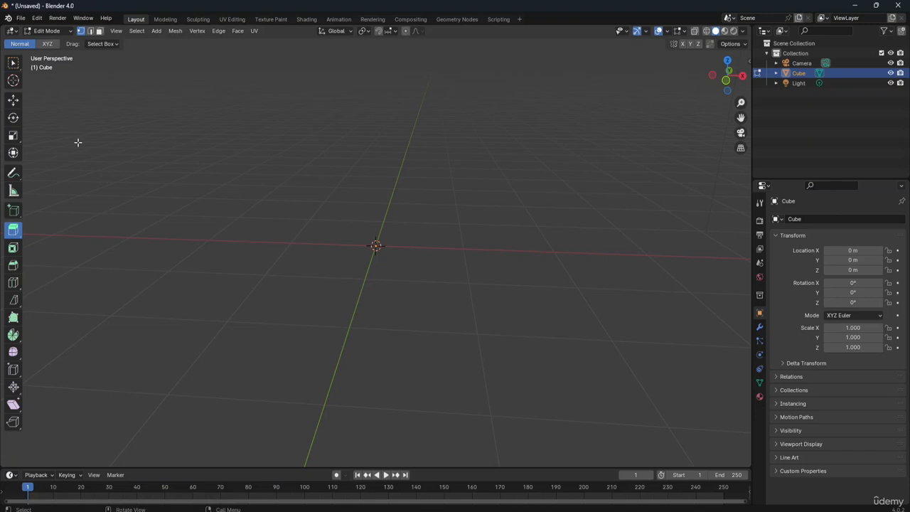
# Step: Add a cube at the world origin within the emptied mesh and deselect it
pyautogui.press('shift')
pyautogui.hotkey('shift', 'a')
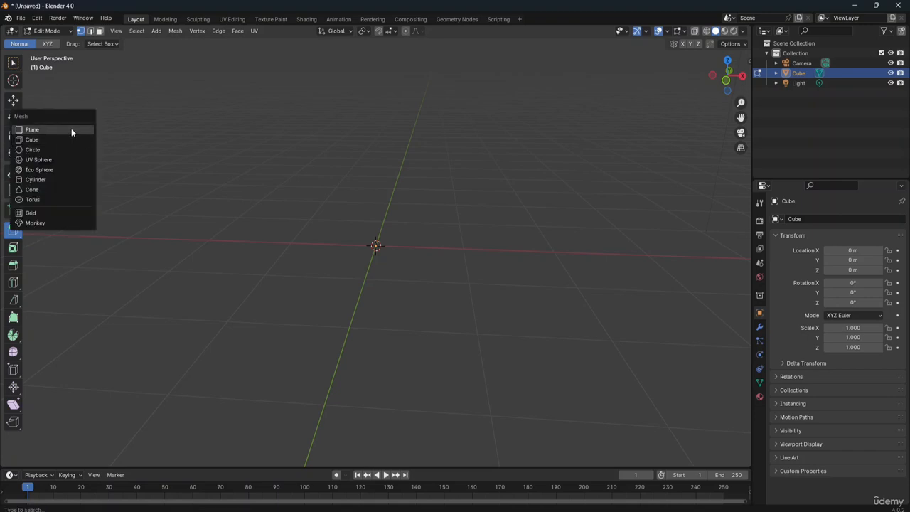
pyautogui.click(65, 140)
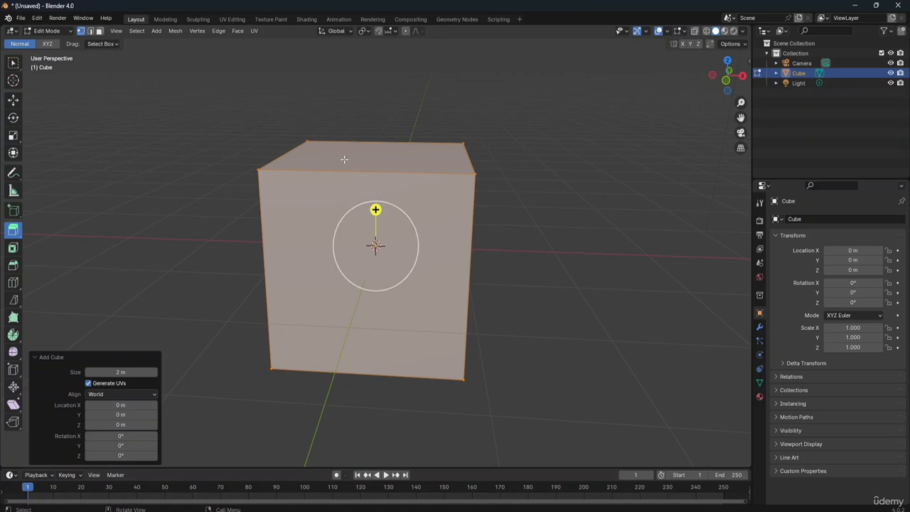
pyautogui.click(561, 151)
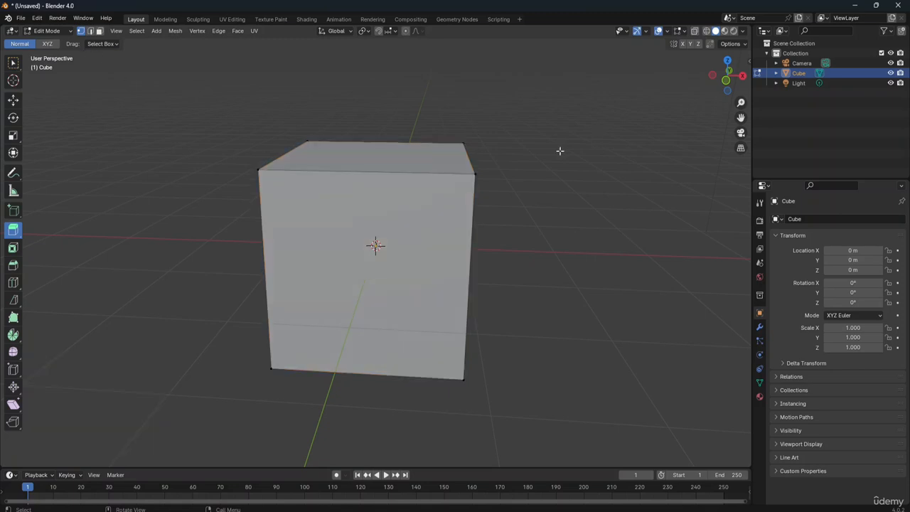
# Step: Change to face selection mode and select the cube's top face
pyautogui.click(99, 32)
pyautogui.moveTo(741, 78); pyautogui.dragTo(718, 101)
pyautogui.click(379, 173)
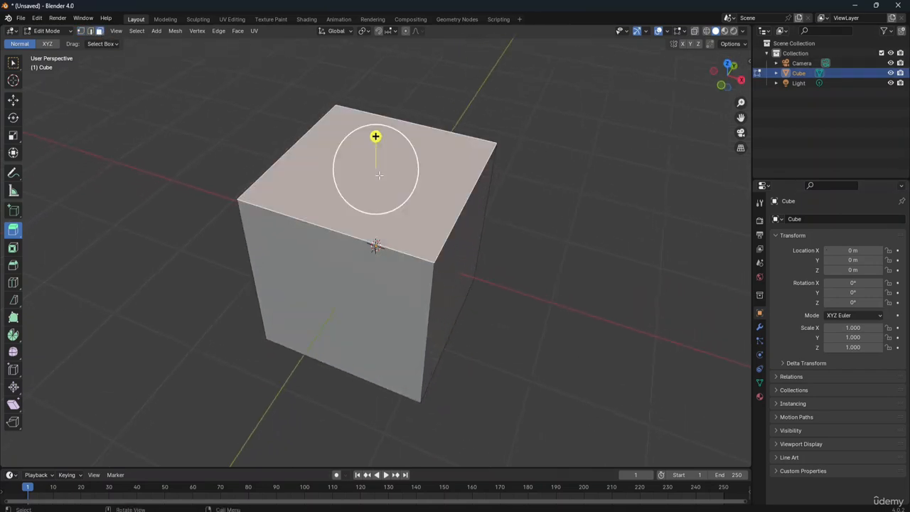
# Step: Try deleting the top face with the Vertices option and again with the Edges option, undoing each deletion
pyautogui.press('x')
pyautogui.click(424, 157)
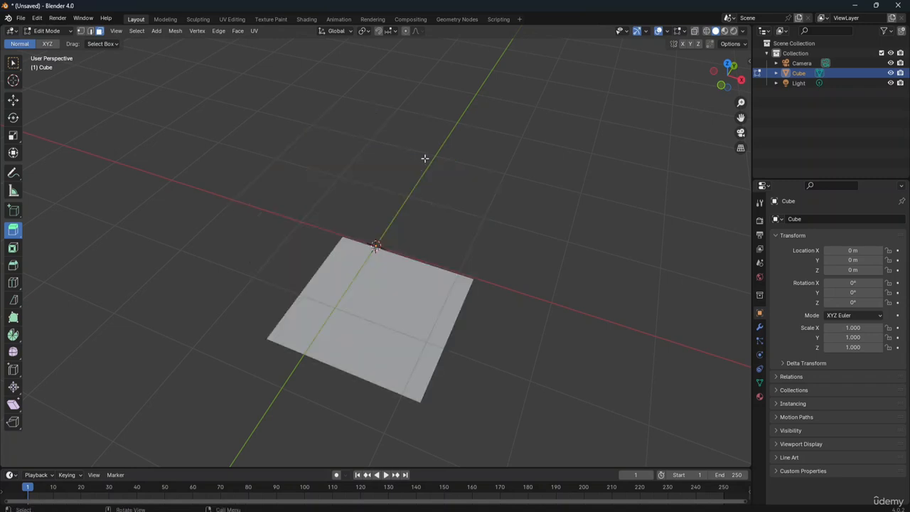
pyautogui.hotkey('ctrl', 'z')
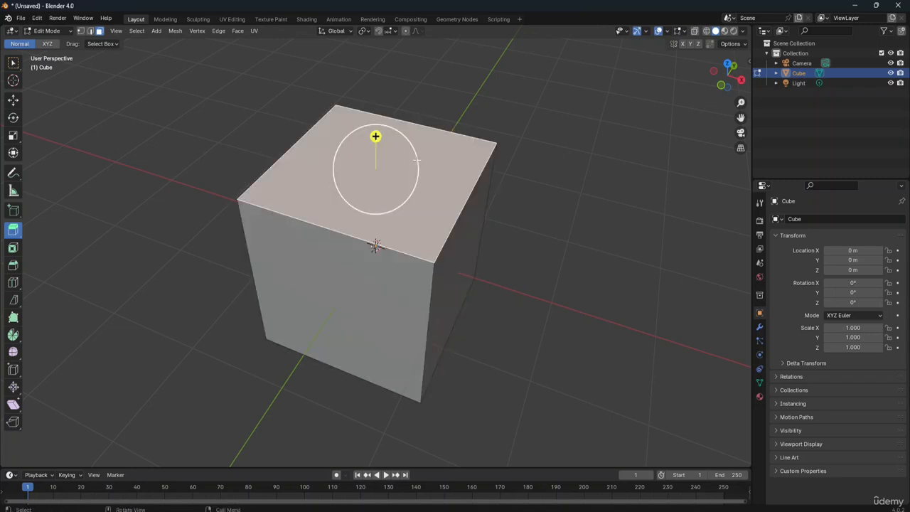
pyautogui.rightClick(415, 167)
pyautogui.press('x')
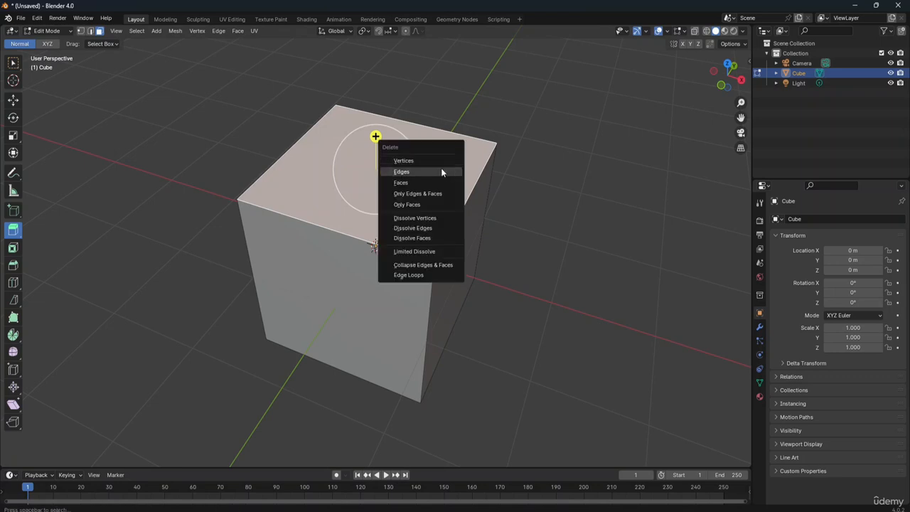
pyautogui.click(440, 169)
pyautogui.hotkey('ctrl', 'z')
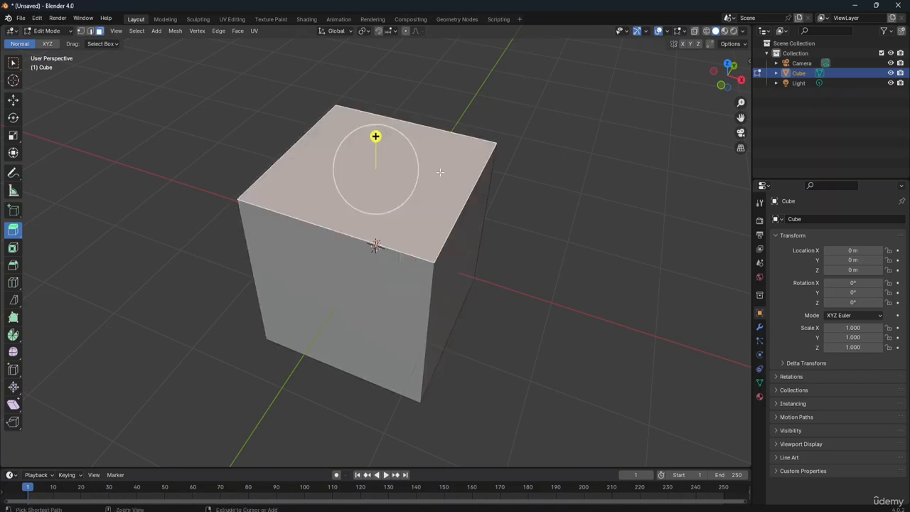
# Step: Delete the cube's top face with the Faces option and select the floor face inside the open box
pyautogui.rightClick(437, 172)
pyautogui.press('x')
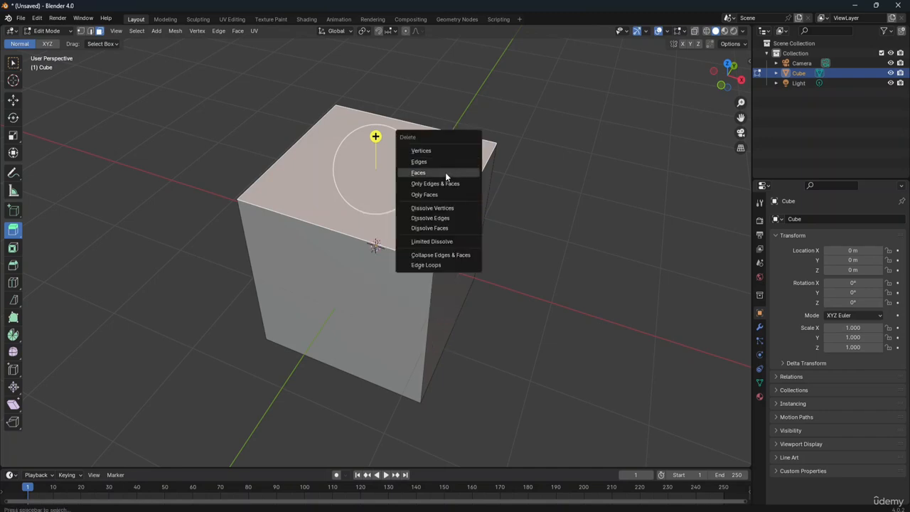
pyautogui.click(443, 173)
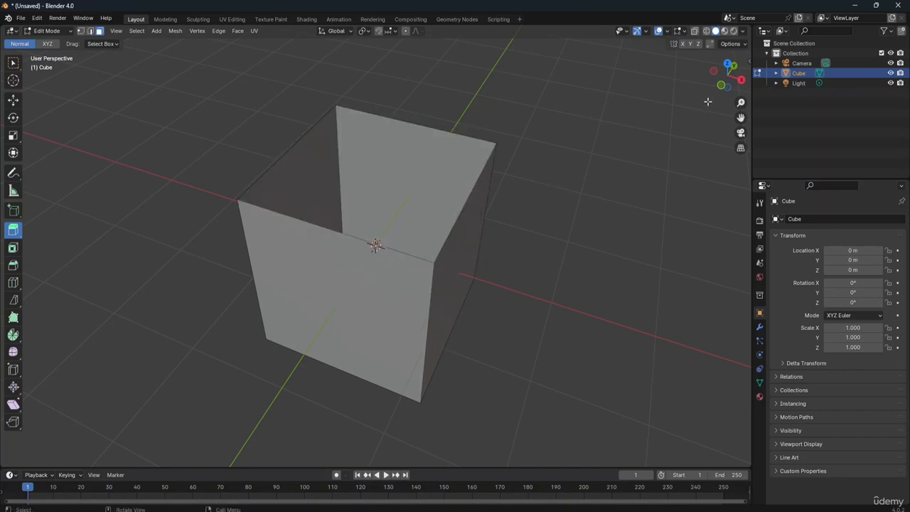
pyautogui.moveTo(743, 84); pyautogui.dragTo(650, 107)
pyautogui.moveTo(697, 131); pyautogui.dragTo(654, 114)
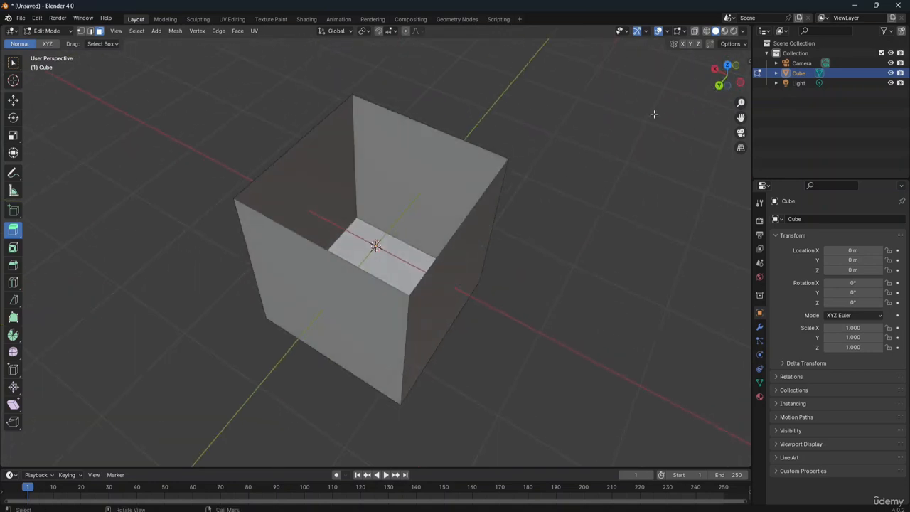
pyautogui.click(459, 215)
pyautogui.click(372, 235)
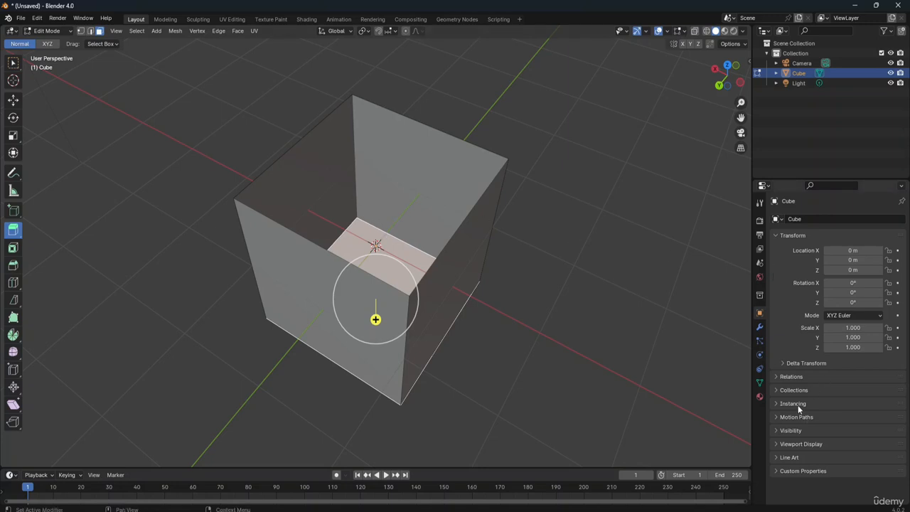
# Step: Show the cube's modifier properties and switch to the Select Box tool
pyautogui.click(760, 328)
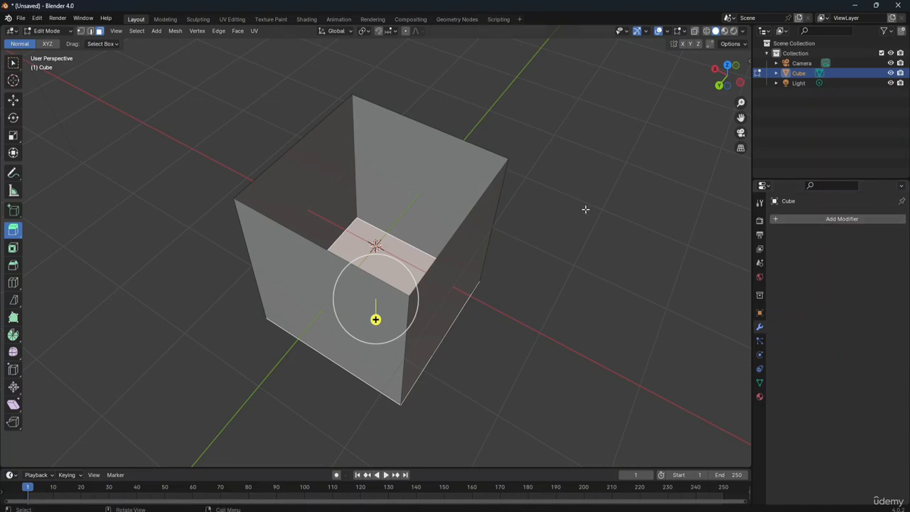
pyautogui.click(13, 63)
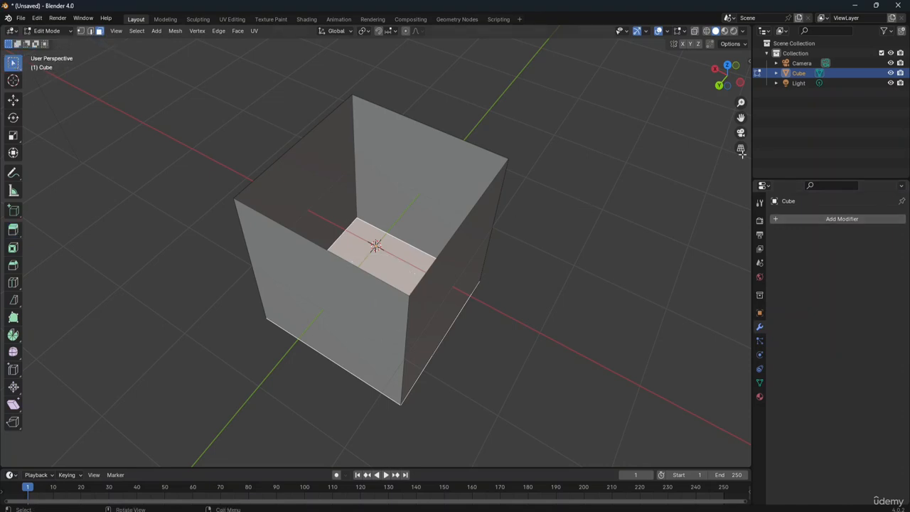
pyautogui.click(820, 218)
pyautogui.click(774, 220)
# Step: Select the box's inner side faces one at a time, and undo back through the top face's deletion
pyautogui.click(374, 187)
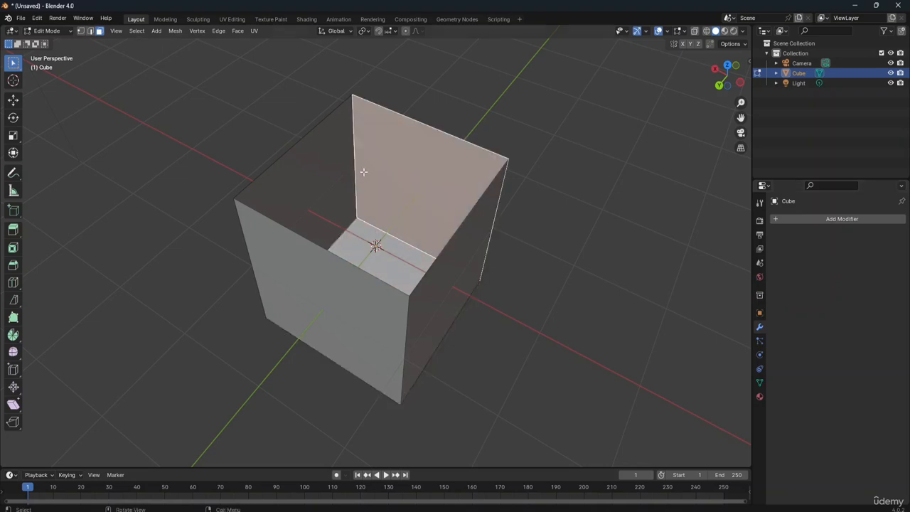
pyautogui.click(327, 152)
pyautogui.click(411, 163)
pyautogui.hotkey('ctrl', 'z')
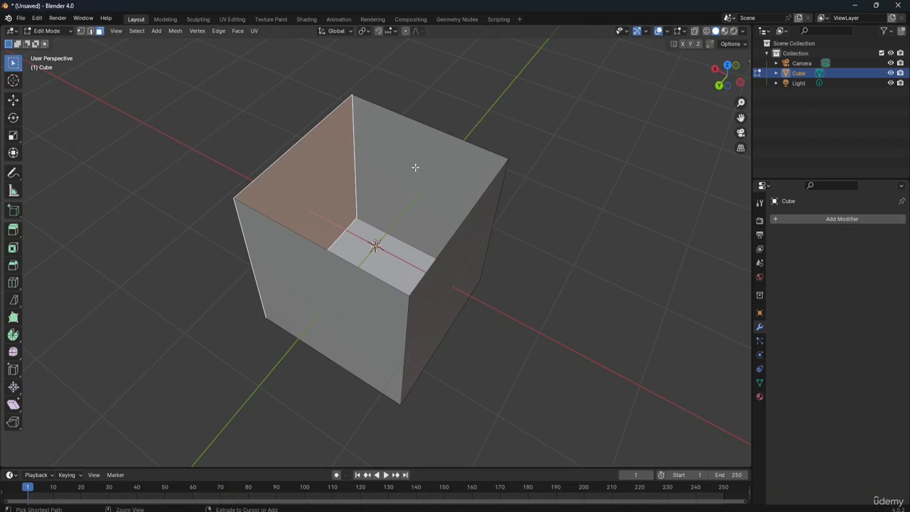
pyautogui.hotkey('ctrl', 'z')
pyautogui.hotkey('ctrl', 'z')
pyautogui.hotkey('ctrl', 'z')
pyautogui.hotkey('ctrl', 'z')
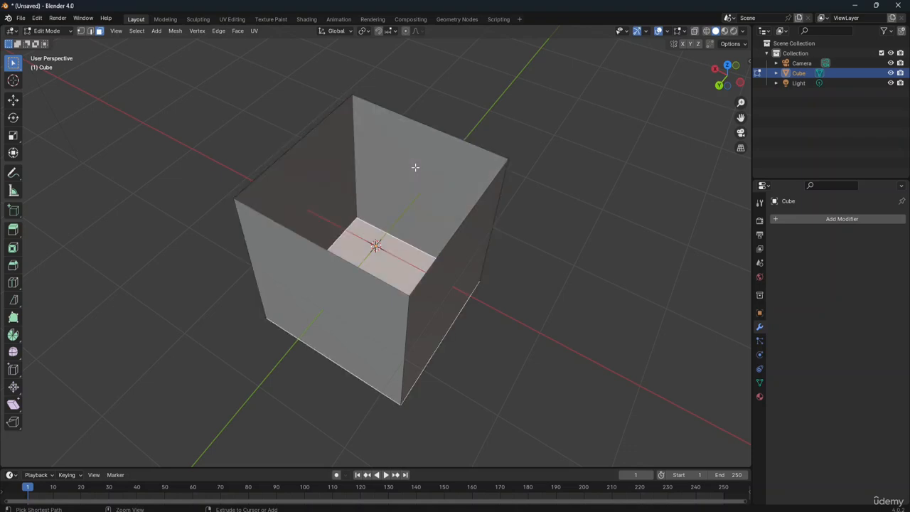
pyautogui.hotkey('ctrl', 'z')
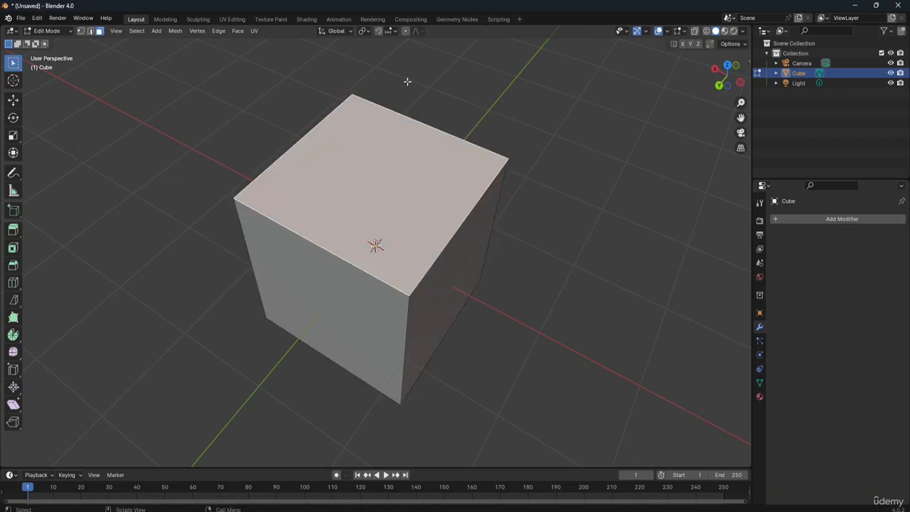
# Step: Reselect the cube's top face and delete it with the Faces option
pyautogui.click(550, 198)
pyautogui.click(370, 222)
pyautogui.press('x')
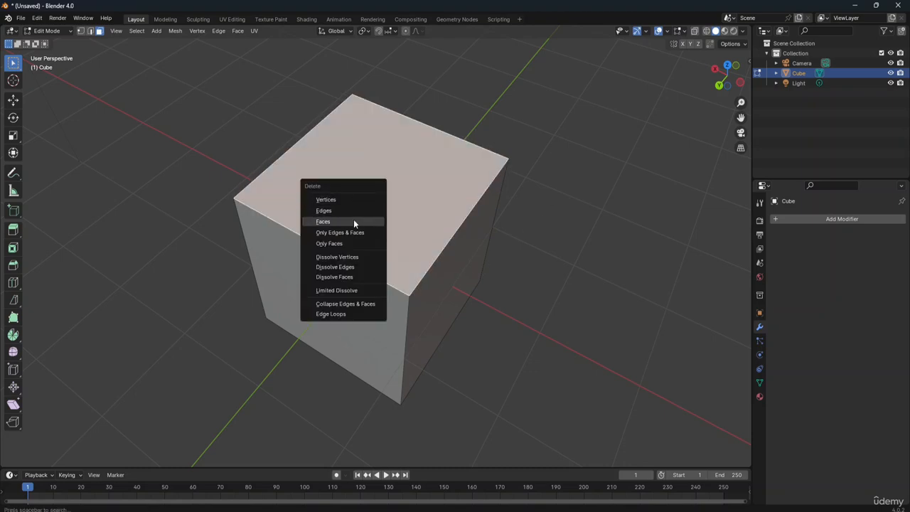
pyautogui.click(354, 222)
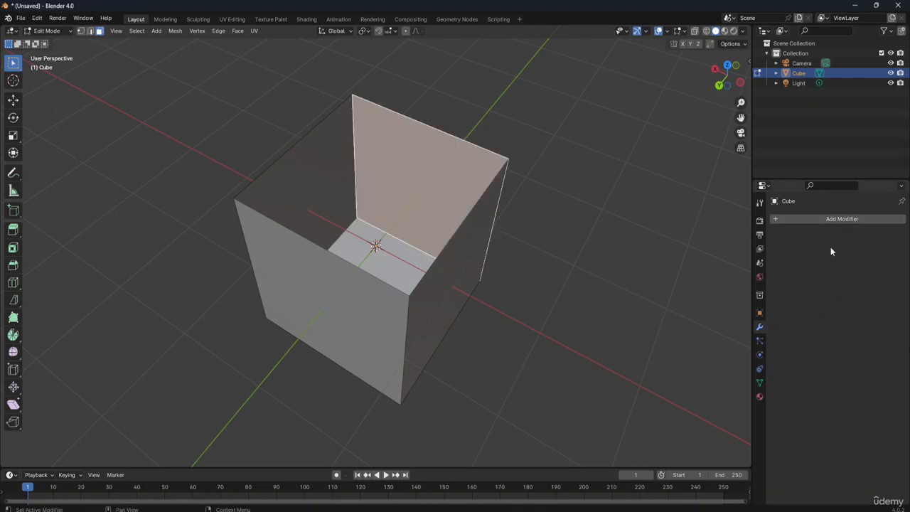
# Step: Add a Solidify modifier to the open-topped cube and set its thickness to 0.02 m
pyautogui.click(845, 219)
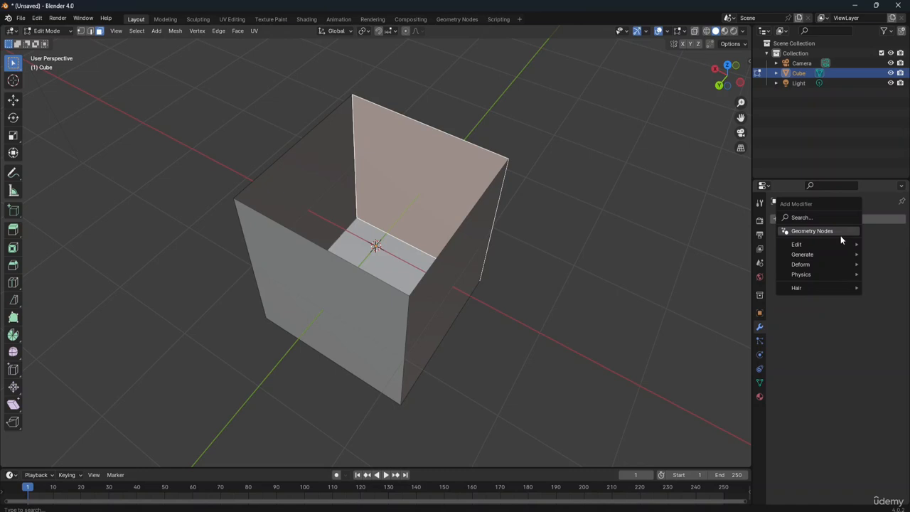
pyautogui.moveTo(828, 254)
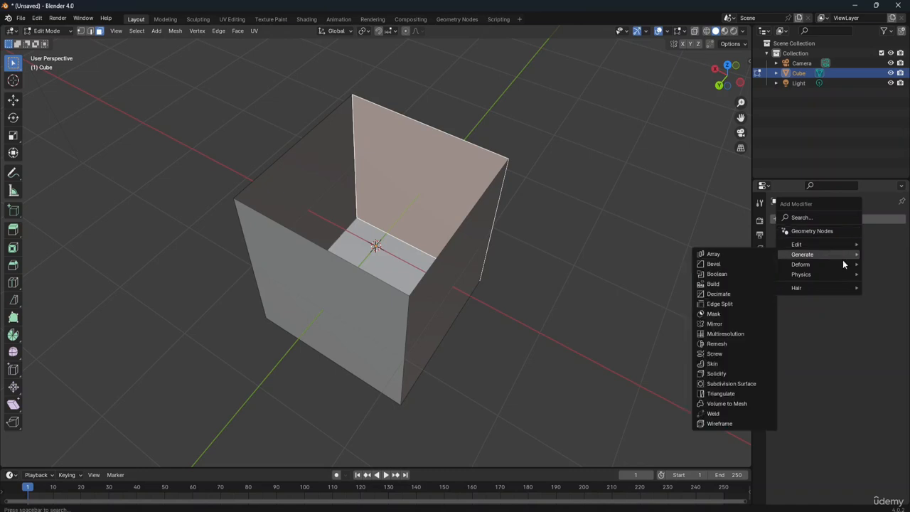
pyautogui.click(717, 374)
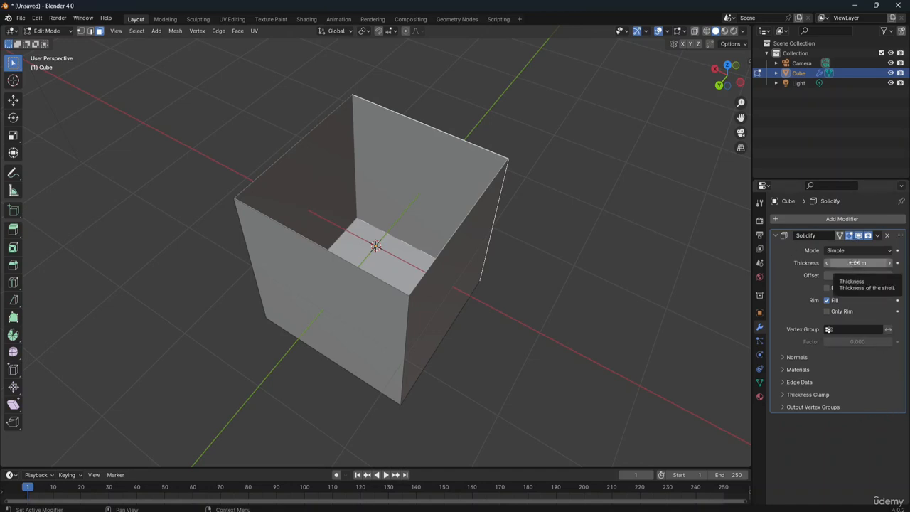
pyautogui.click(890, 264)
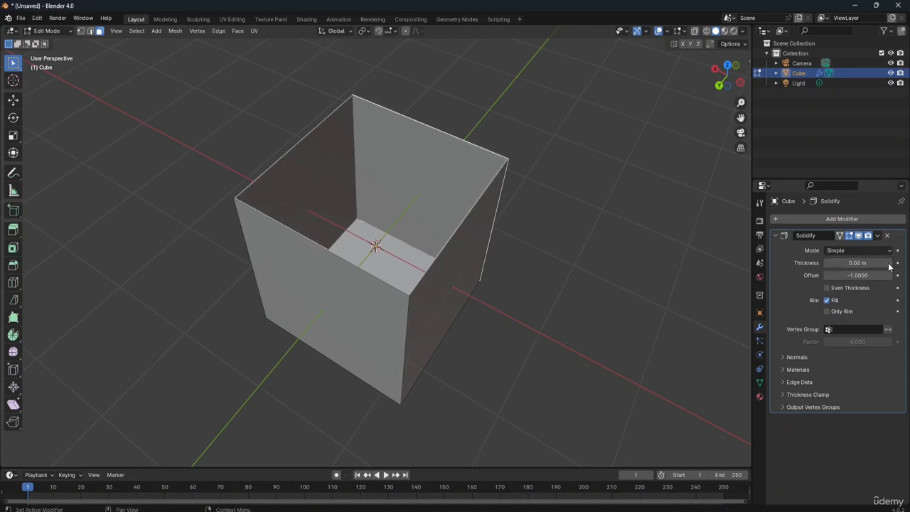
# Step: Increase the Solidify modifier's thickness on the open-topped cube in 0.02 m increments up to 0.18 m
pyautogui.click(888, 265)
pyautogui.click(889, 264)
pyautogui.click(888, 265)
pyautogui.click(889, 265)
pyautogui.click(889, 264)
pyautogui.click(889, 264)
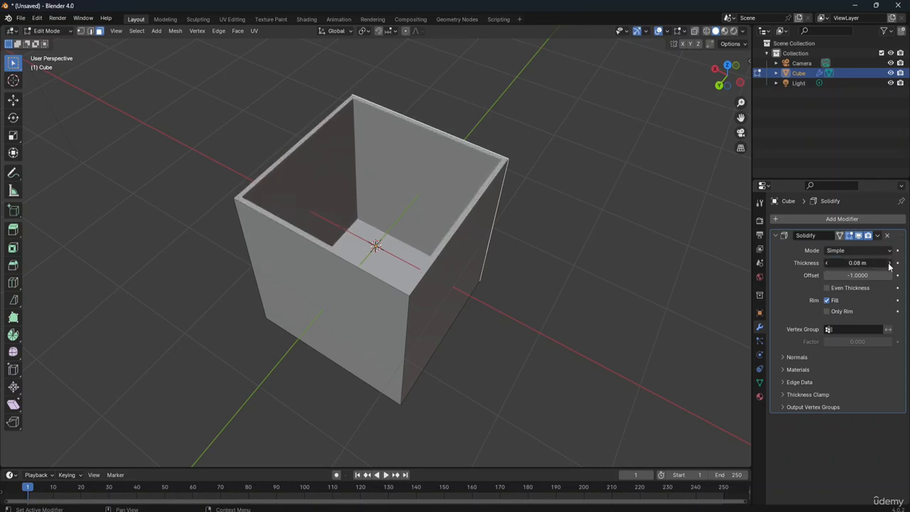
pyautogui.click(889, 265)
pyautogui.click(889, 265)
pyautogui.click(889, 265)
pyautogui.click(888, 264)
pyautogui.click(889, 264)
pyautogui.click(889, 264)
pyautogui.click(889, 264)
pyautogui.click(889, 264)
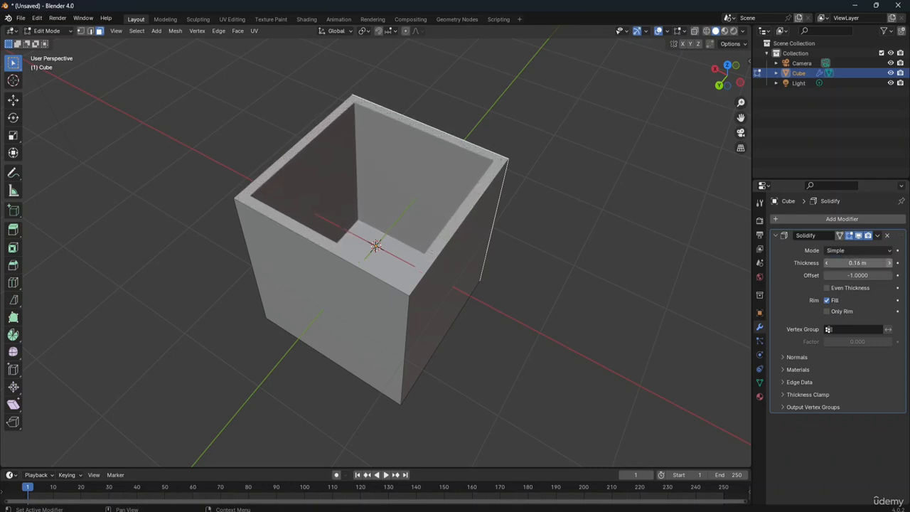
pyautogui.click(889, 264)
pyautogui.click(889, 264)
pyautogui.doubleClick(844, 263)
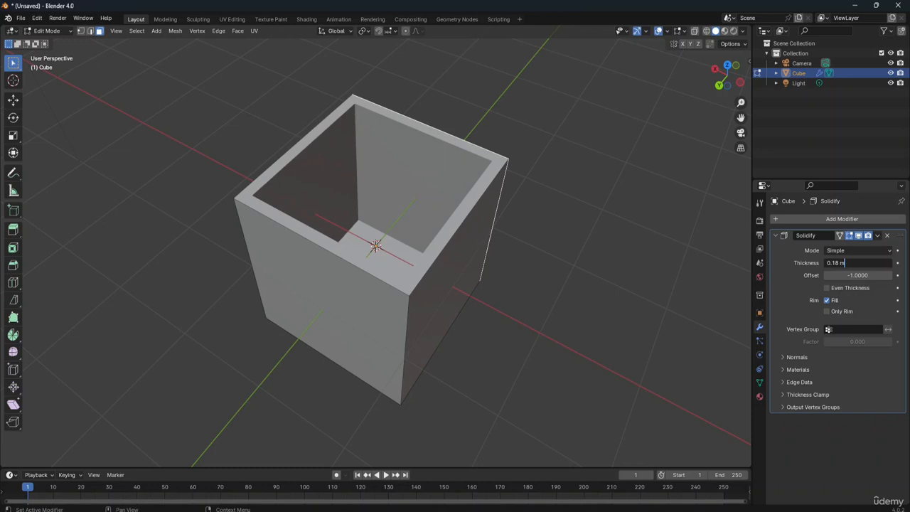
pyautogui.press('Return')
# Step: Set the cube's Solidify thickness to 0.56 m and clear the selection
pyautogui.moveTo(854, 263)
pyautogui.mouseDown()
pyautogui.moveTo(901, 263)
pyautogui.moveTo(864, 264)
pyautogui.mouseUp()
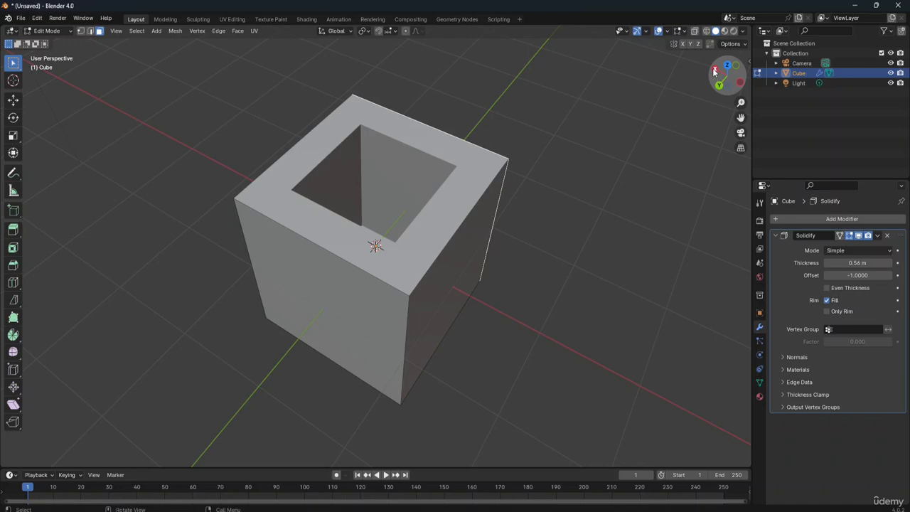
pyautogui.moveTo(722, 83); pyautogui.dragTo(675, 64)
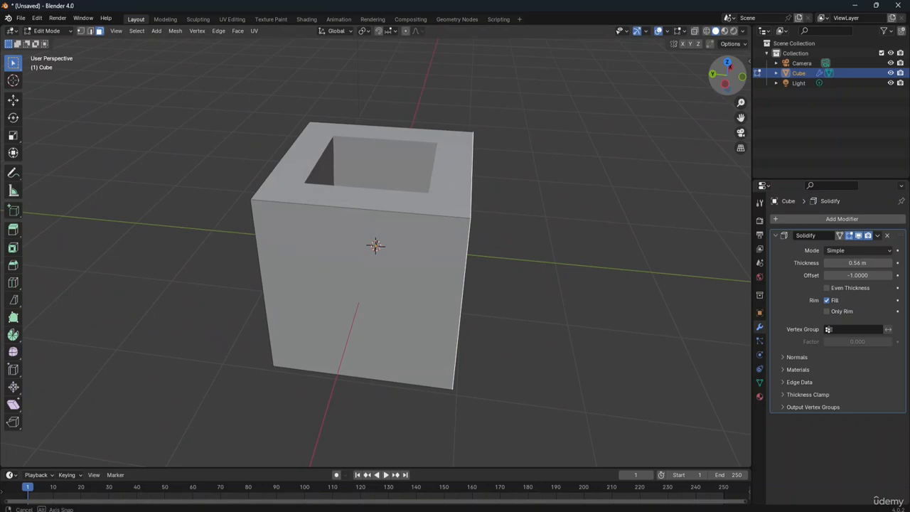
pyautogui.click(546, 241)
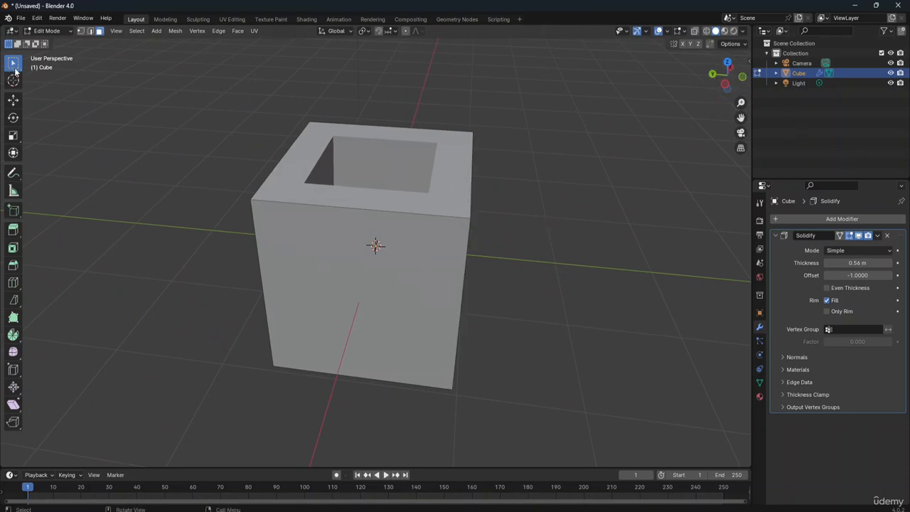
# Step: Switch to Object Mode and move the hollow box by about 0.53 m in X, -3.64 m in Y and -0.14 m in Z
pyautogui.click(55, 31)
pyautogui.click(51, 40)
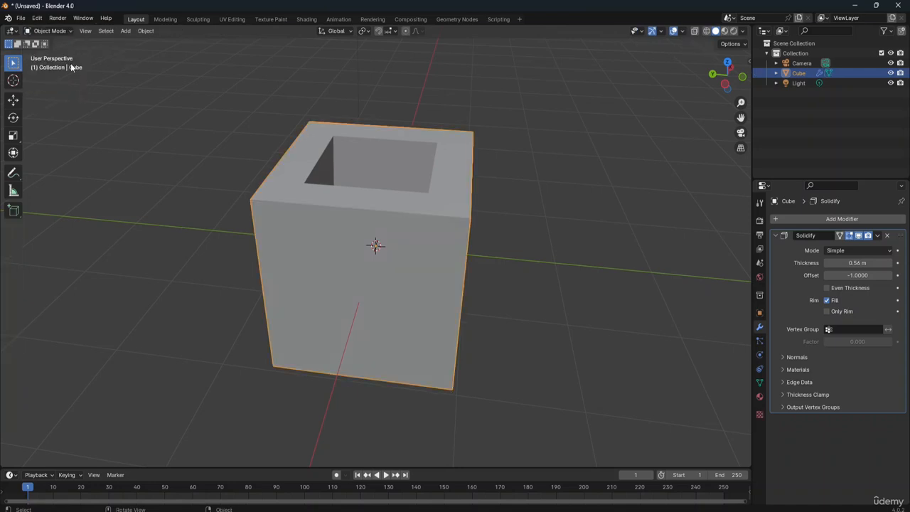
pyautogui.click(207, 158)
pyautogui.click(361, 250)
pyautogui.press('g')
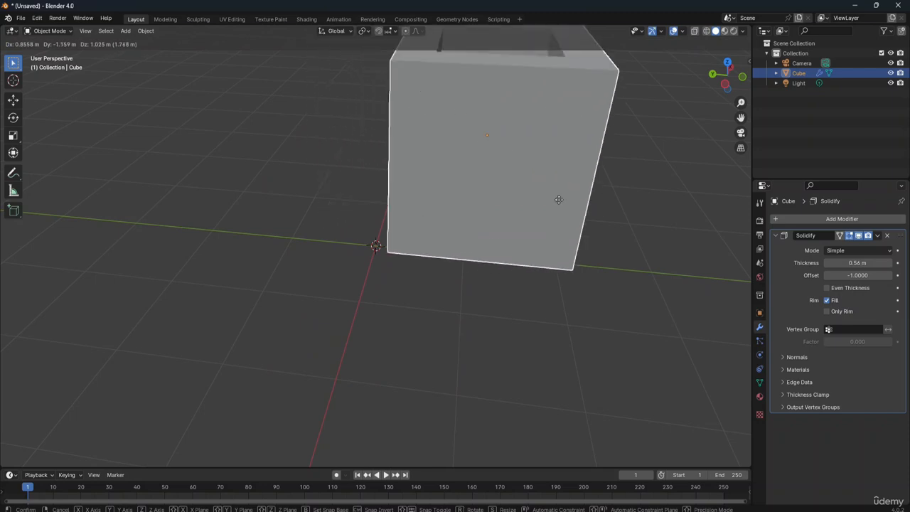
pyautogui.click(682, 260)
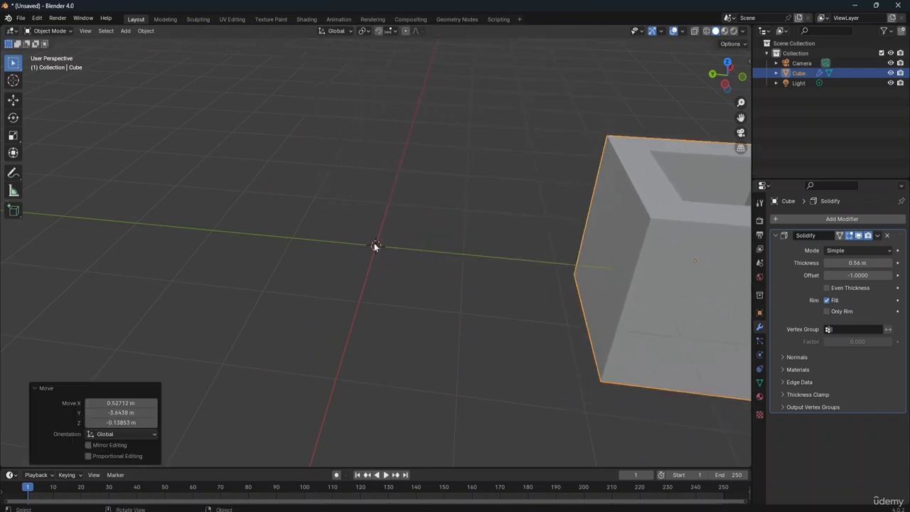
# Step: Add a cylinder mesh with 32 vertices, 1 m radius and 2 m depth at the world origin
pyautogui.hotkey('shift', 'a')
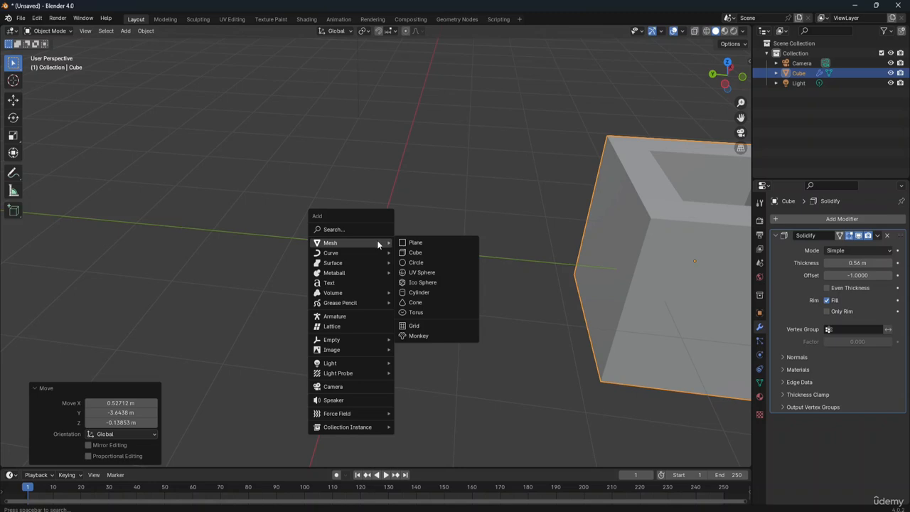
pyautogui.click(430, 291)
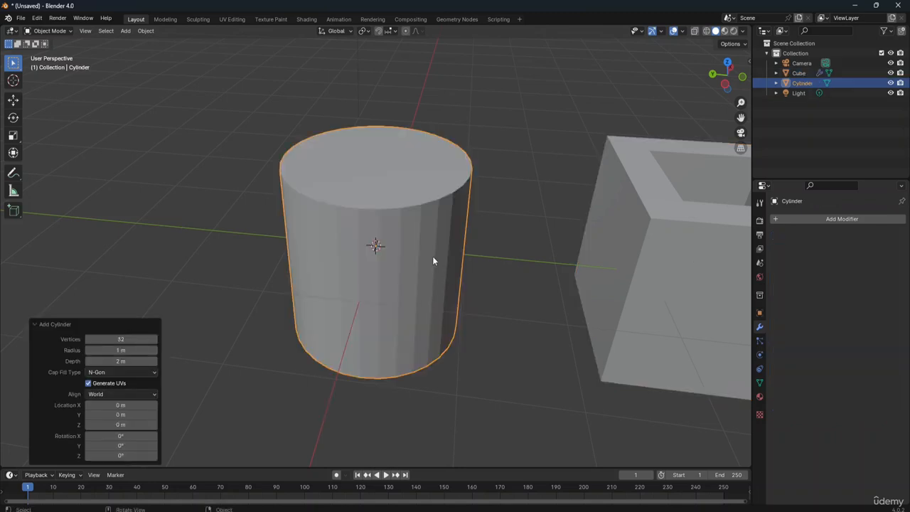
pyautogui.click(430, 254)
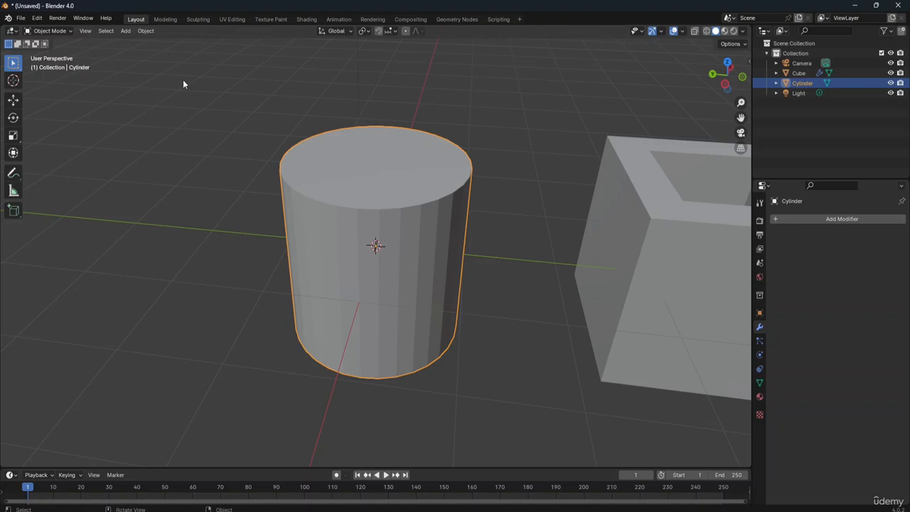
# Step: Enter Edit Mode on the cylinder and delete its top face with the Faces option
pyautogui.press('Tab')
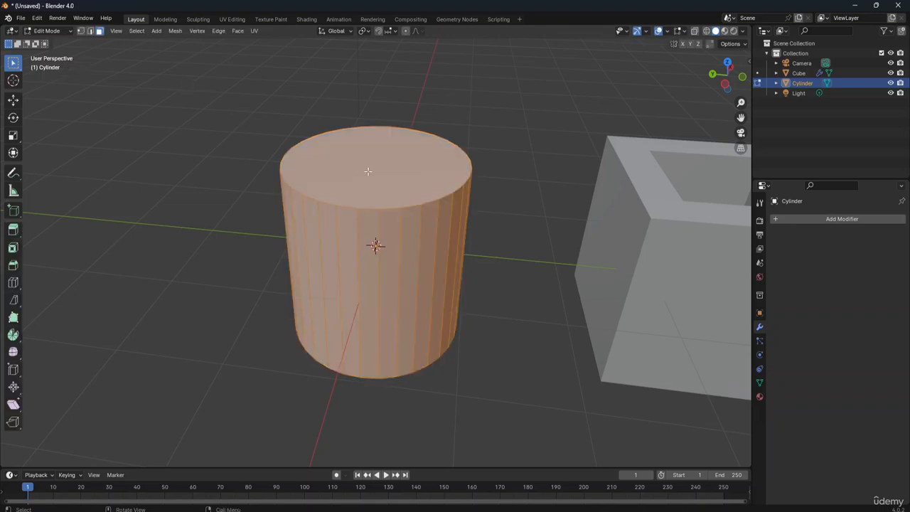
pyautogui.click(368, 171)
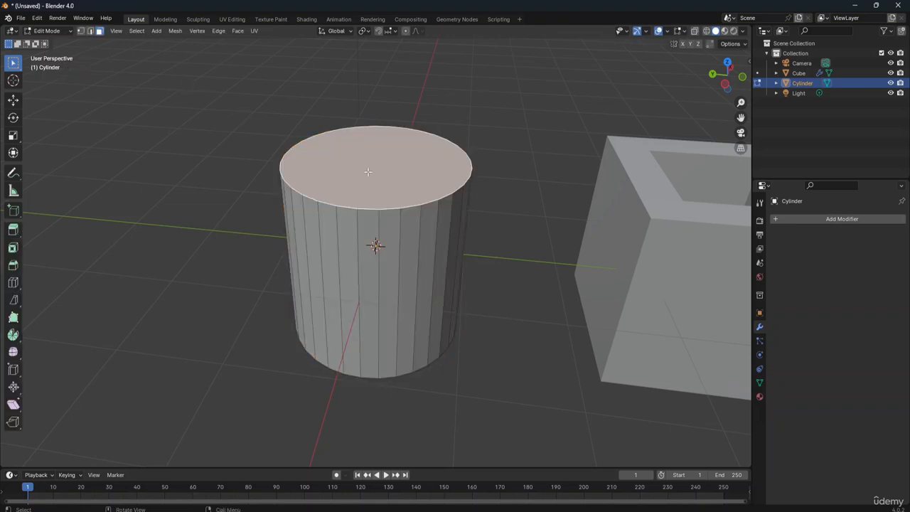
pyautogui.press('x')
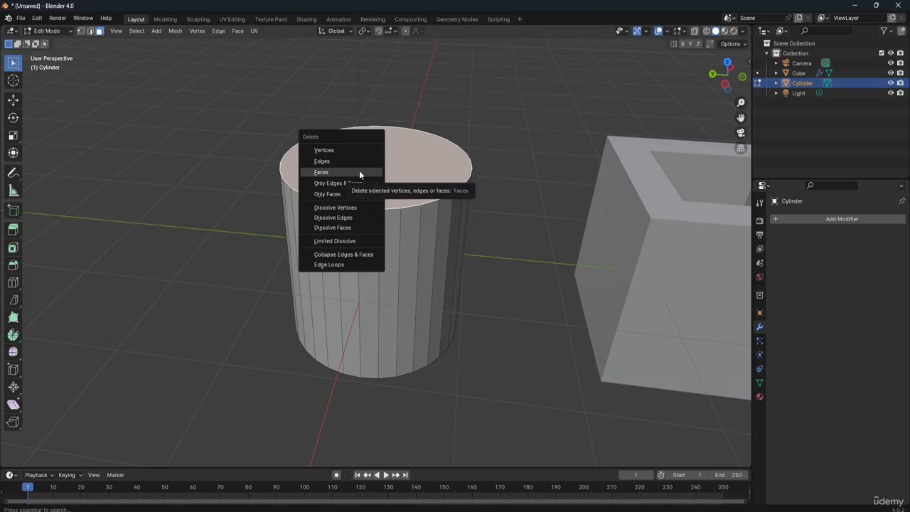
pyautogui.click(359, 173)
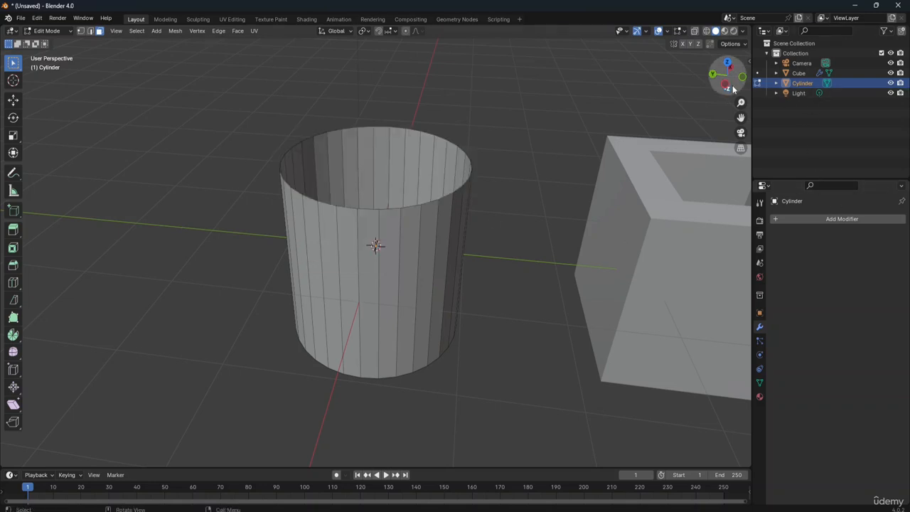
pyautogui.moveTo(728, 78); pyautogui.dragTo(699, 74)
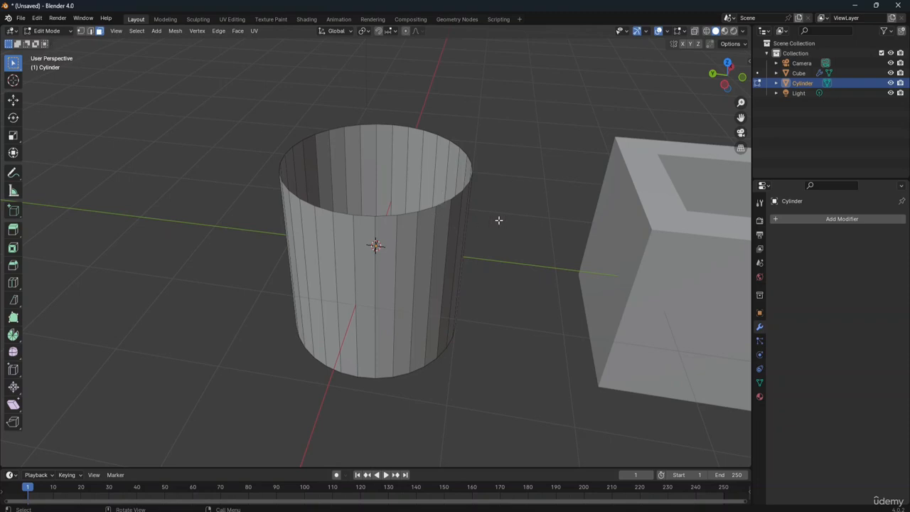
# Step: Add a Solidify modifier to the open-topped cylinder and set its thickness to 0.36 m
pyautogui.click(826, 220)
pyautogui.moveTo(824, 215)
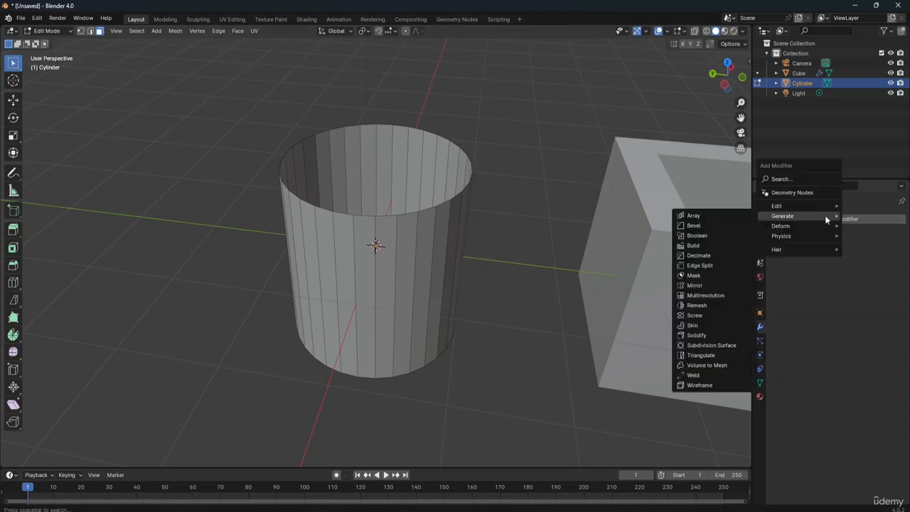
pyautogui.click(700, 335)
pyautogui.click(856, 263)
pyautogui.write('0.44')
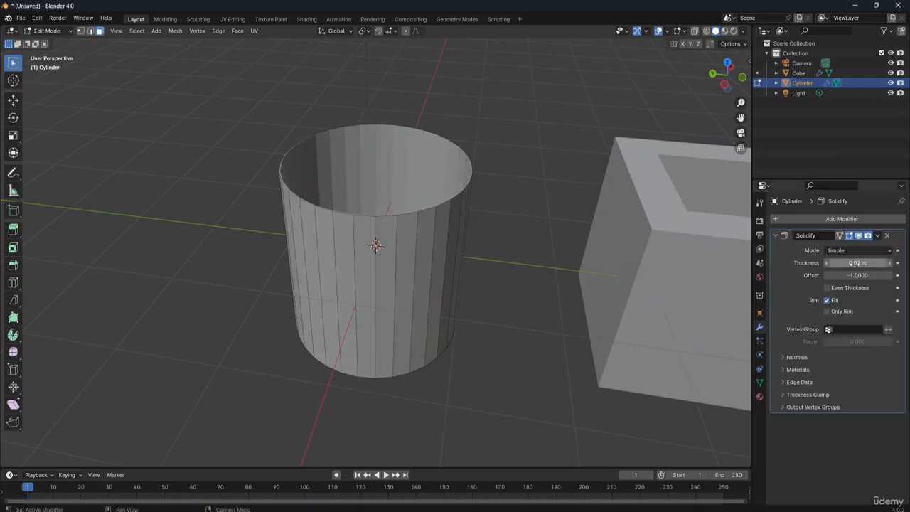
pyautogui.press('Return')
pyautogui.moveTo(857, 263); pyautogui.dragTo(851, 263)
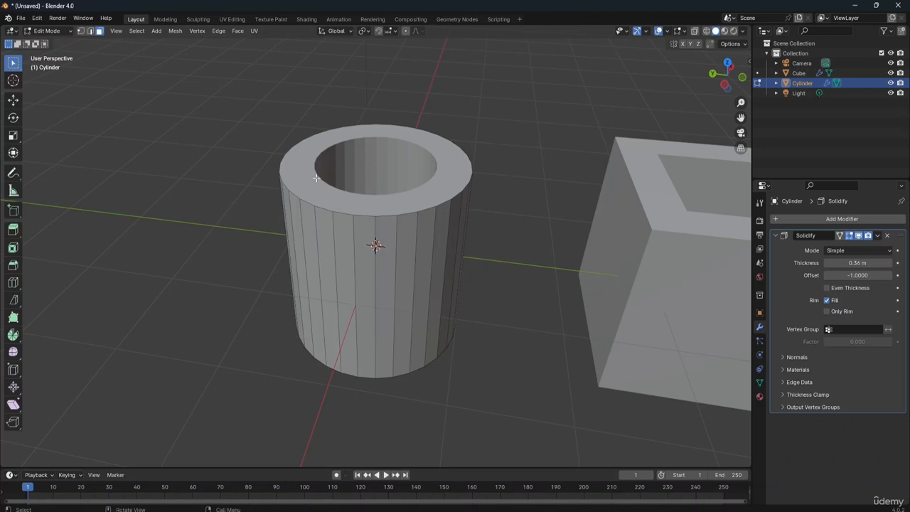
# Step: Return to Object Mode, move the cylinder by about -0.29 m in X, 4.01 m in Y and 0.75 m in Z, and deselect it
pyautogui.click(46, 31)
pyautogui.click(51, 41)
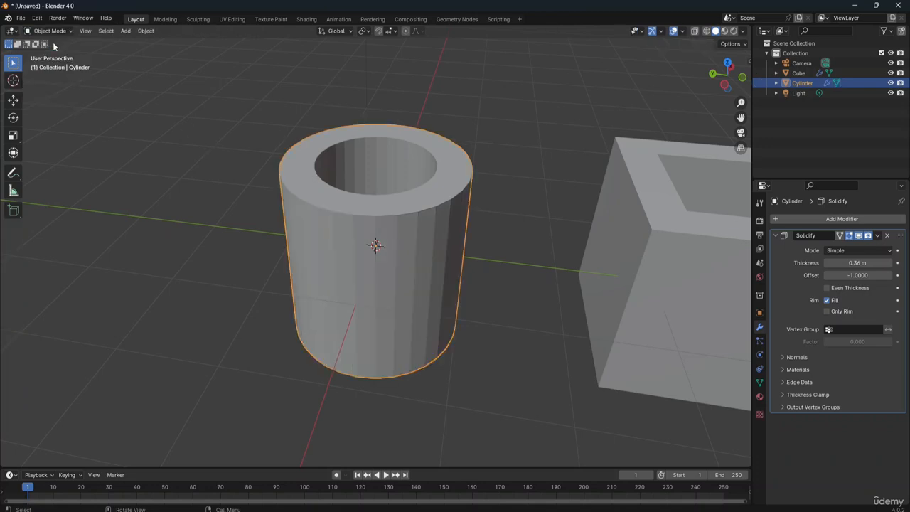
pyautogui.press('g')
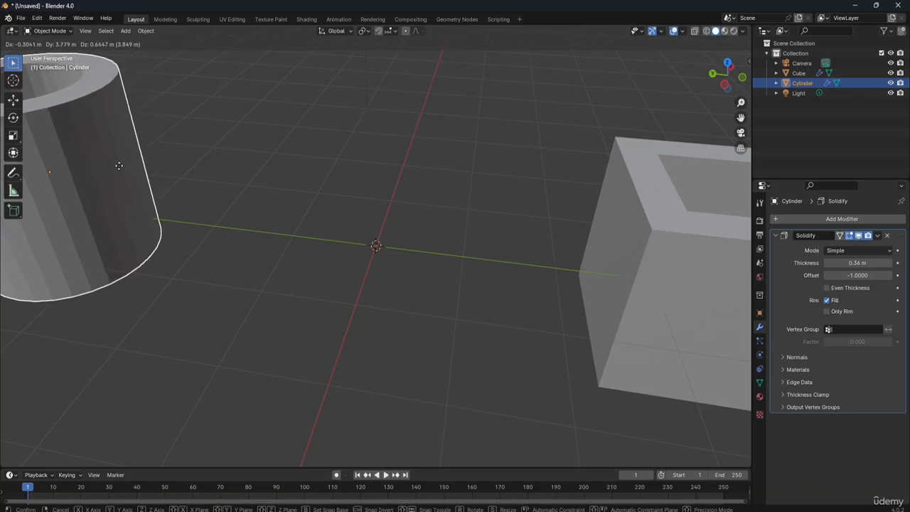
pyautogui.click(102, 158)
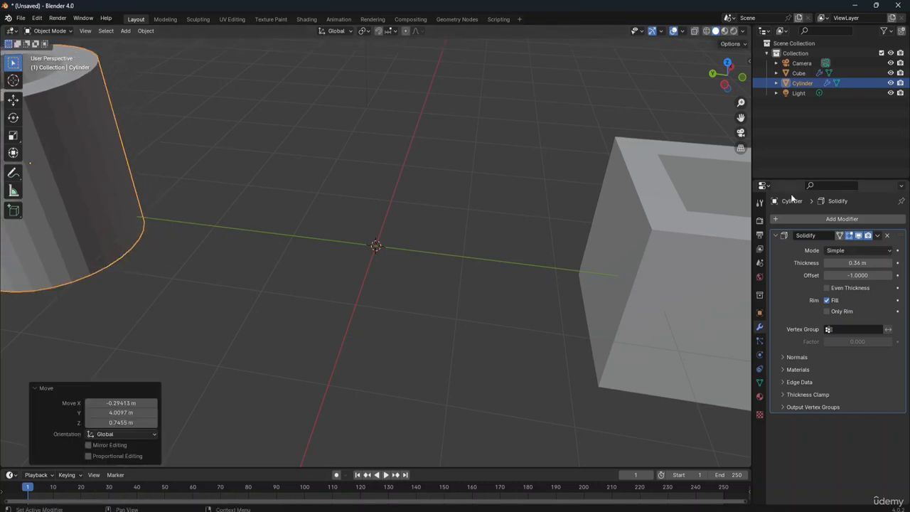
pyautogui.click(437, 187)
# Step: Move the hollow box farther from the origin by about 0.29 m in X, -2.55 m in Y and -0.33 m in Z
pyautogui.scroll(-3, 437, 188)
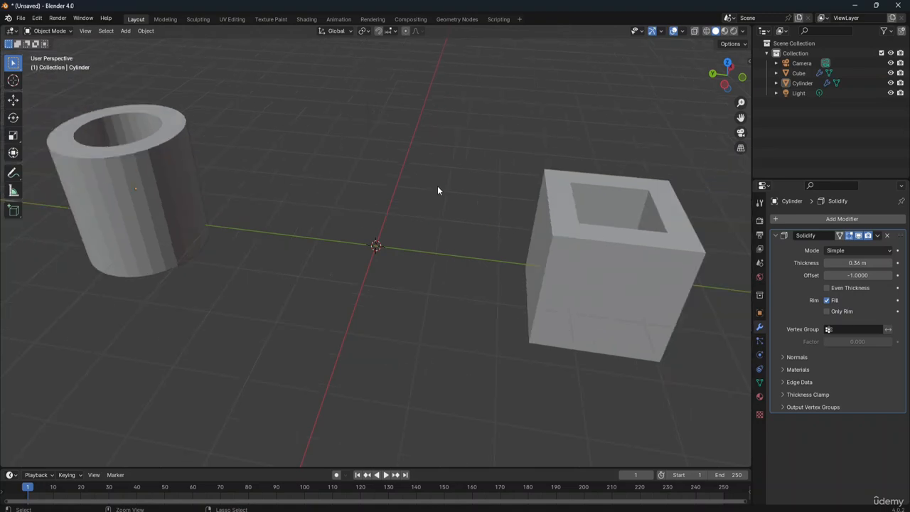
pyautogui.scroll(-1, 438, 186)
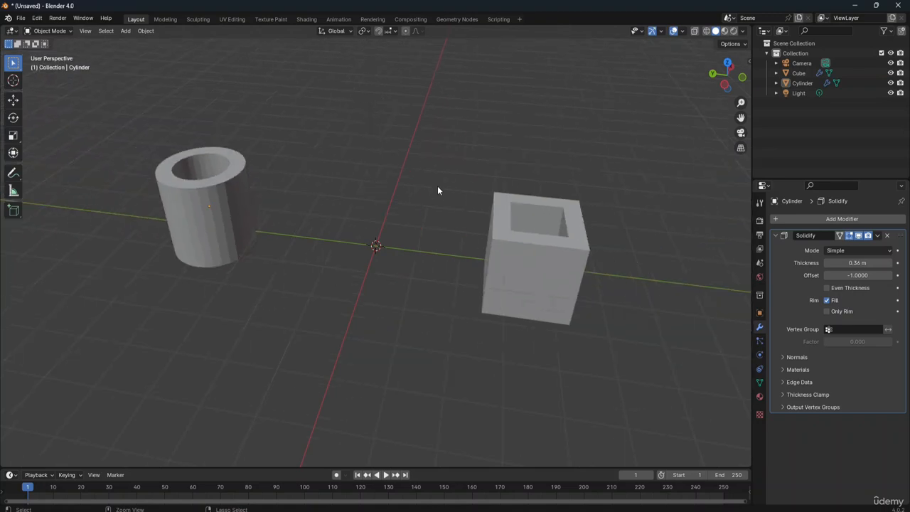
pyautogui.click(554, 256)
pyautogui.press('g')
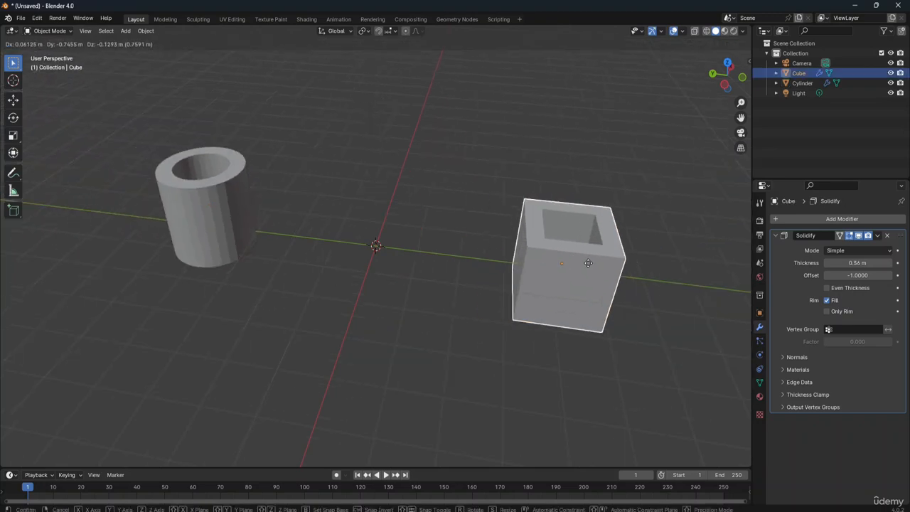
pyautogui.click(636, 261)
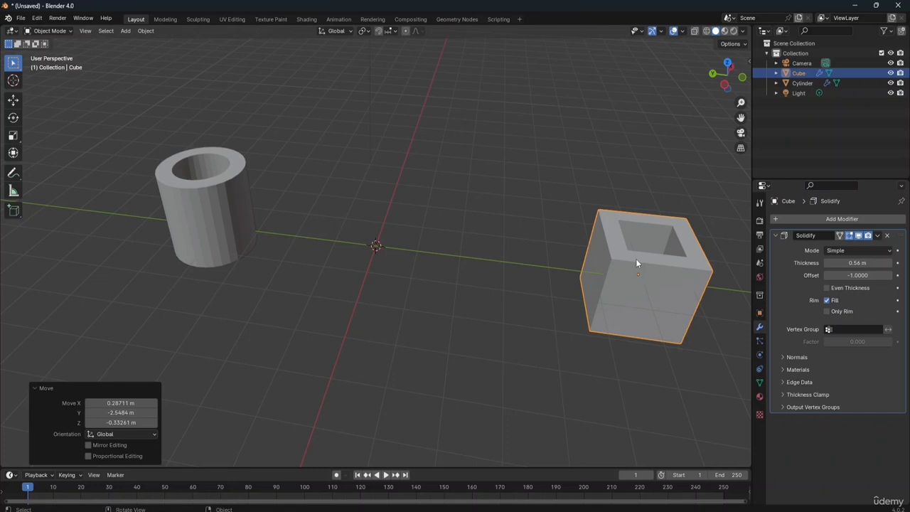
# Step: Move the hollow cylinder farther out by about -0.48 m in X, 2.93 m in Y and 0.17 m in Z, and deselect it
pyautogui.click(220, 215)
pyautogui.press('g')
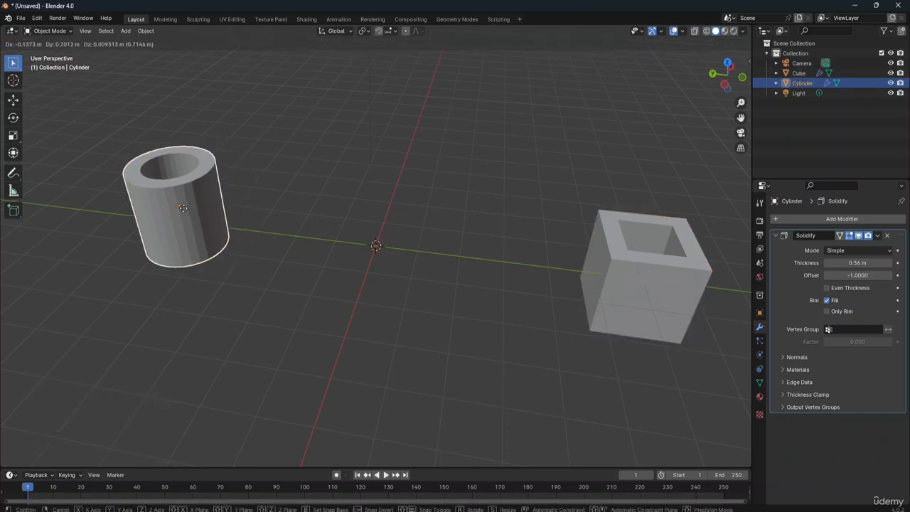
pyautogui.click(98, 199)
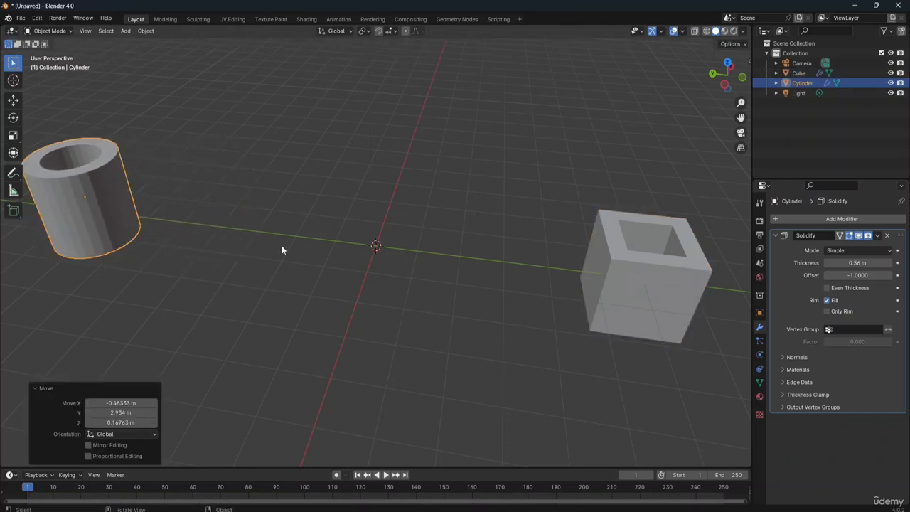
pyautogui.click(370, 247)
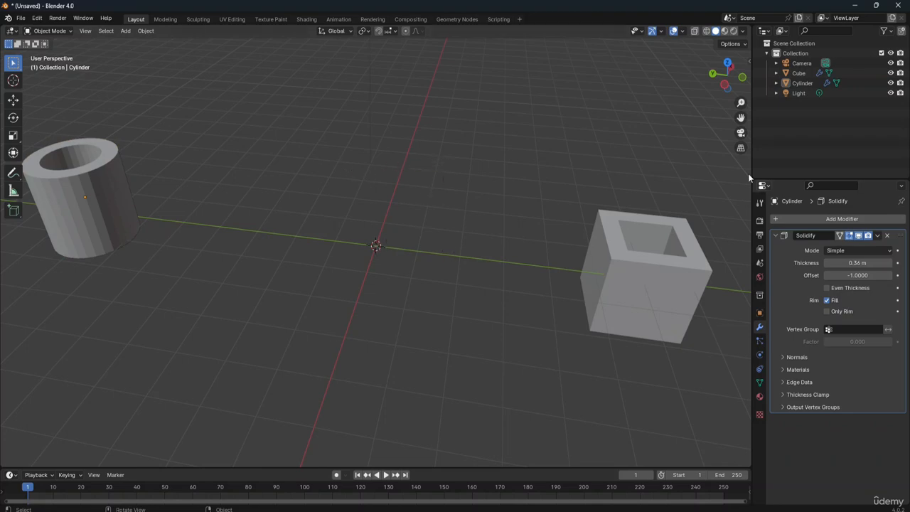
# Step: Add a UV sphere with 32 segments, 16 rings and 1 m radius at the world origin, and delete it
pyautogui.moveTo(733, 69)
pyautogui.mouseDown()
pyautogui.moveTo(730, 50)
pyautogui.moveTo(736, 57)
pyautogui.mouseUp()
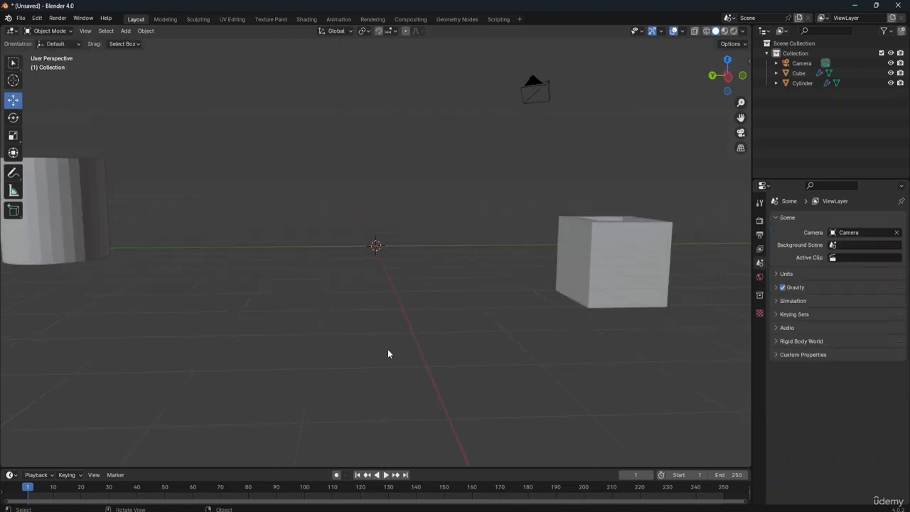
pyautogui.hotkey('shift', 'a')
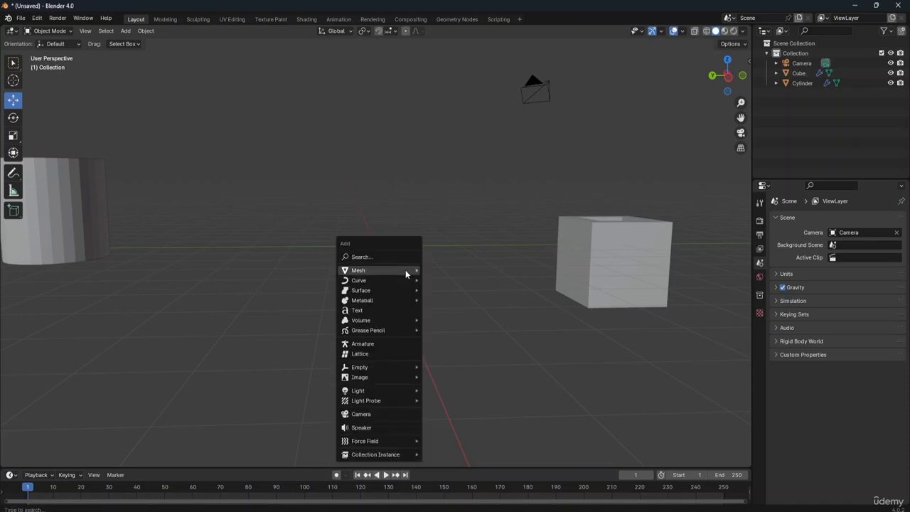
pyautogui.moveTo(405, 270)
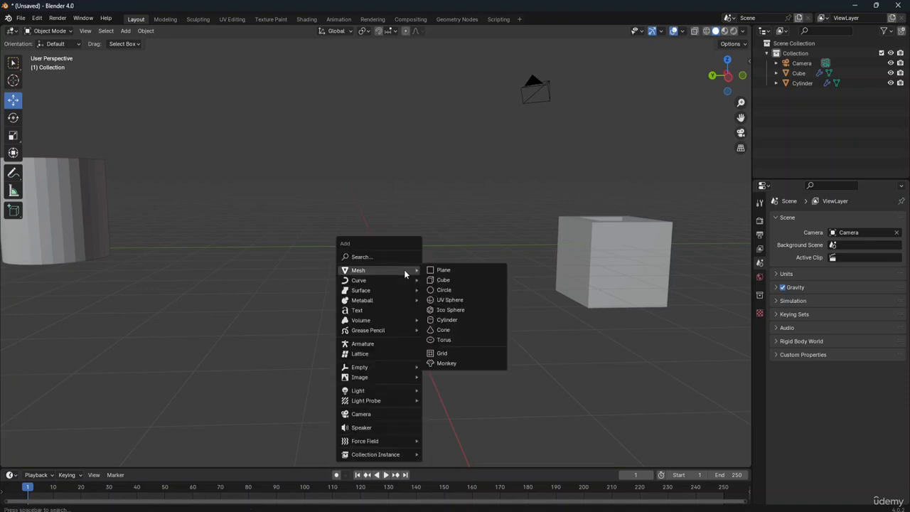
pyautogui.click(469, 301)
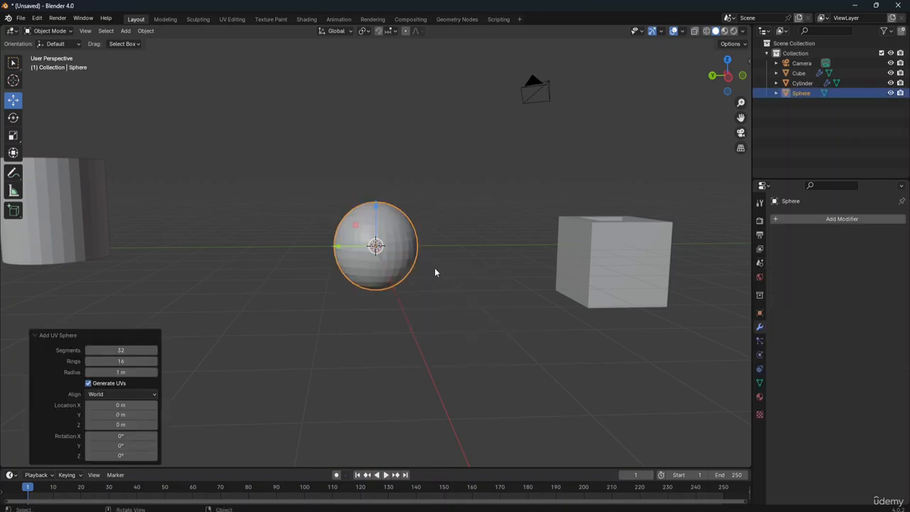
pyautogui.press('Delete')
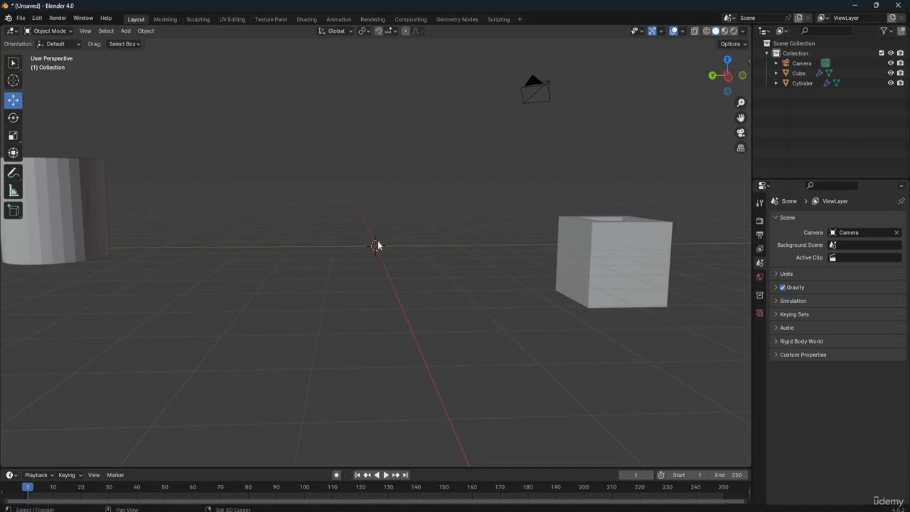
# Step: Add a 2 m cube at the world origin and give it a Subdivision Surface modifier
pyautogui.hotkey('shift', 'a')
pyautogui.moveTo(378, 241)
pyautogui.click(415, 252)
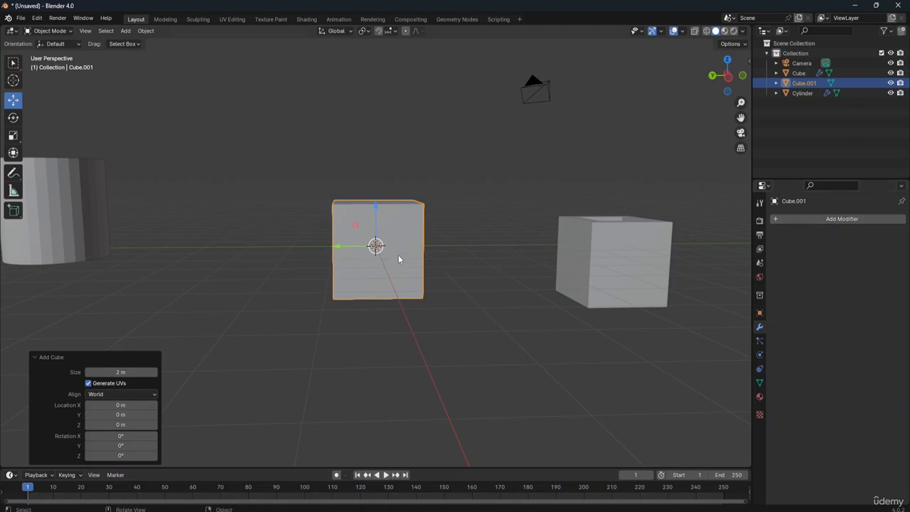
pyautogui.click(823, 219)
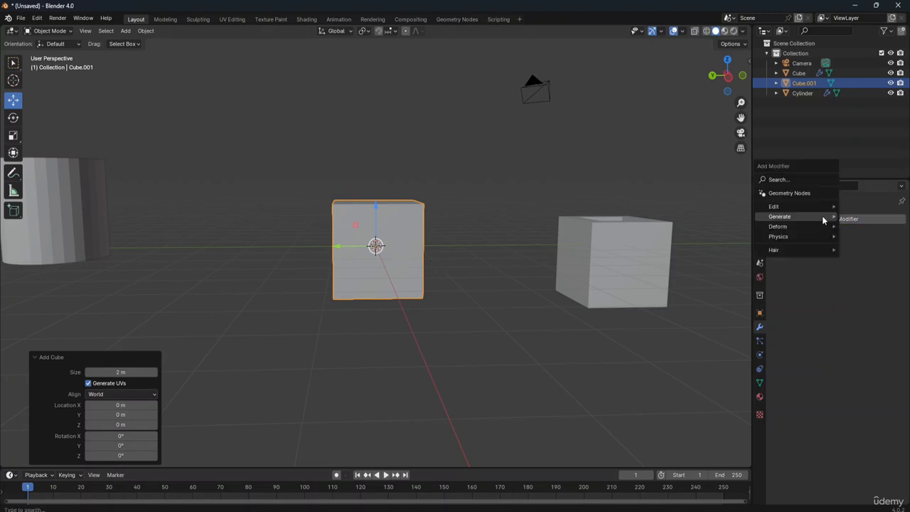
pyautogui.moveTo(822, 217)
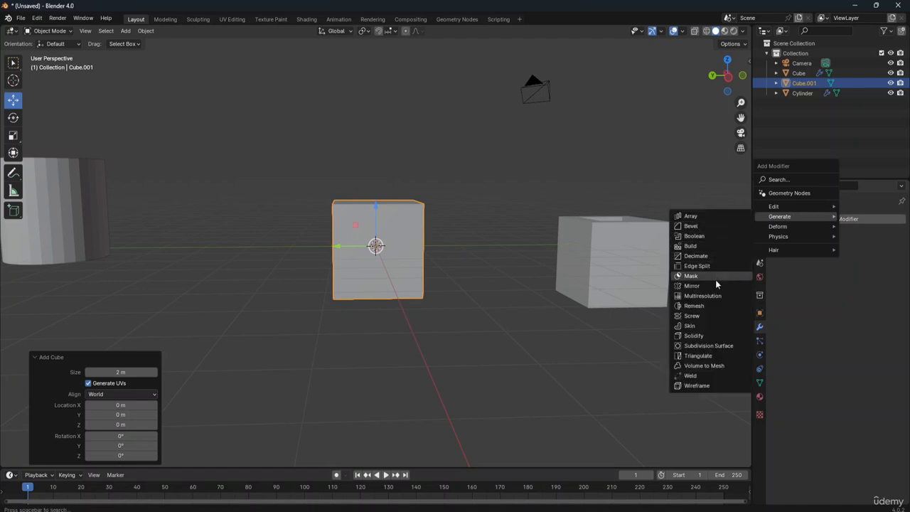
pyautogui.click(700, 347)
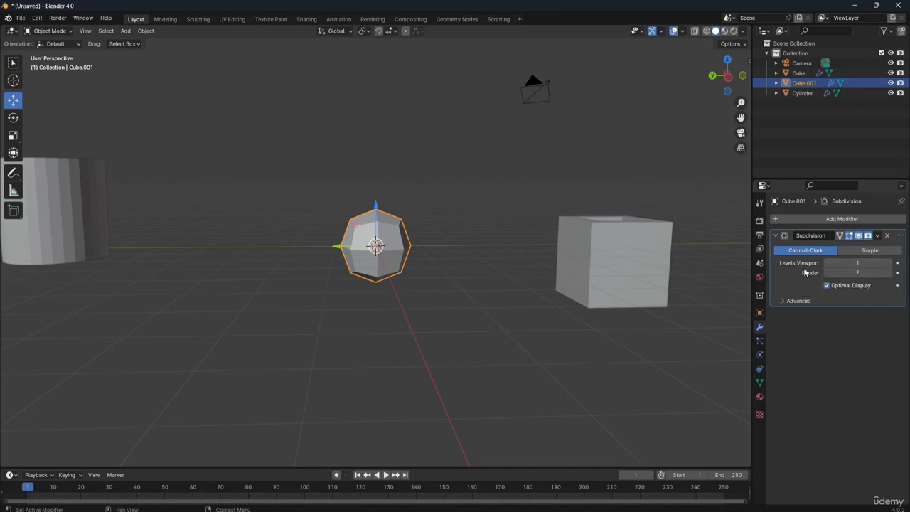
# Step: Set the Subdivision modifier's viewport level to 2 and apply the modifier to the new cube
pyautogui.click(889, 263)
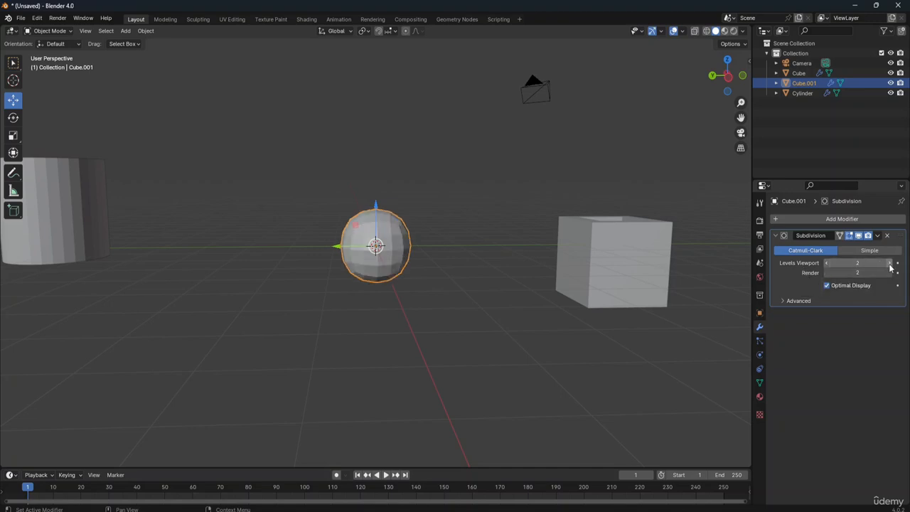
pyautogui.click(890, 264)
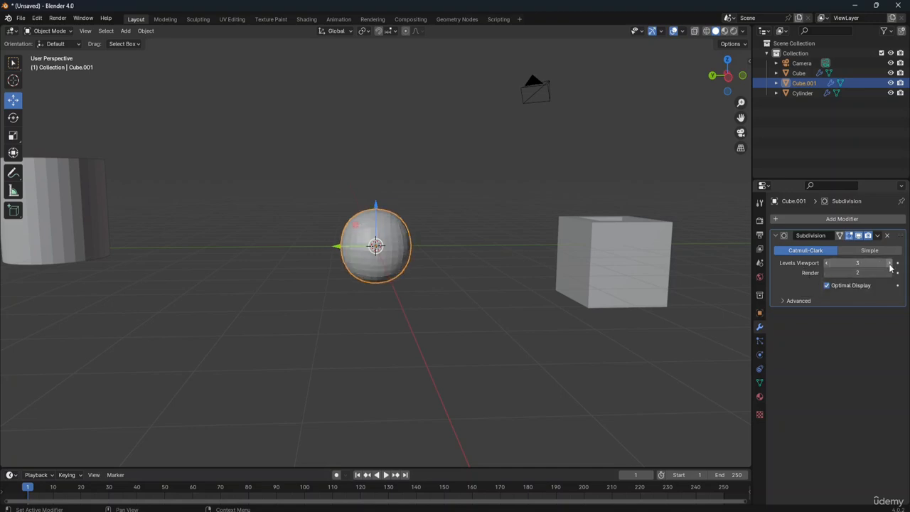
pyautogui.click(827, 263)
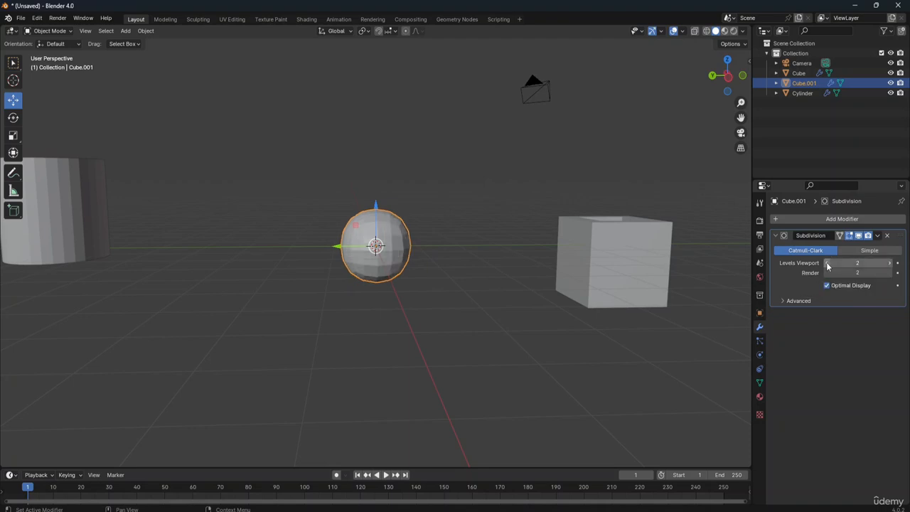
pyautogui.click(878, 236)
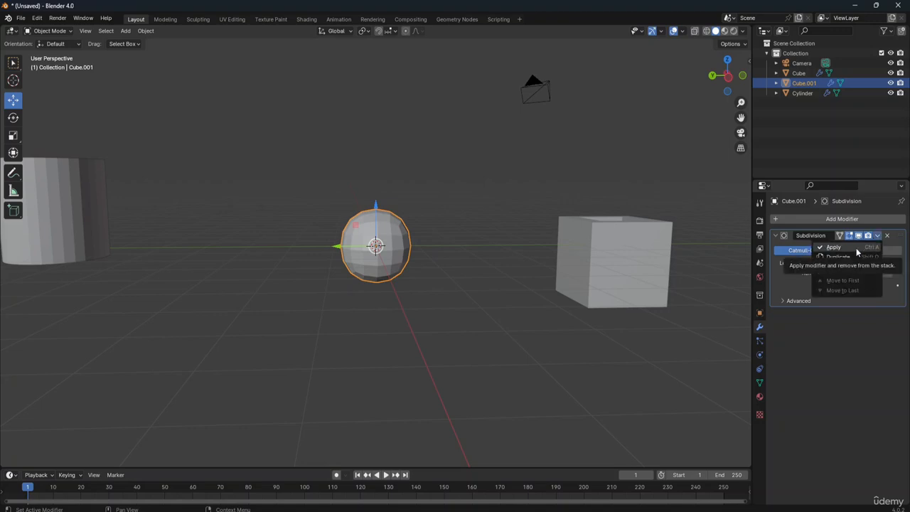
pyautogui.click(857, 247)
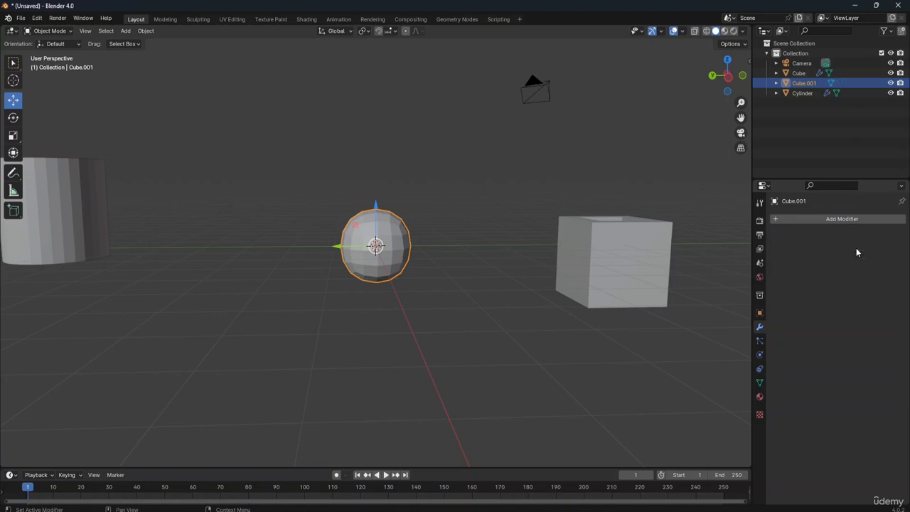
# Step: Duplicate the rounded cube, move the copy about -1.2 m along the global Y axis so the two overlap, and deselect it
pyautogui.rightClick(401, 252)
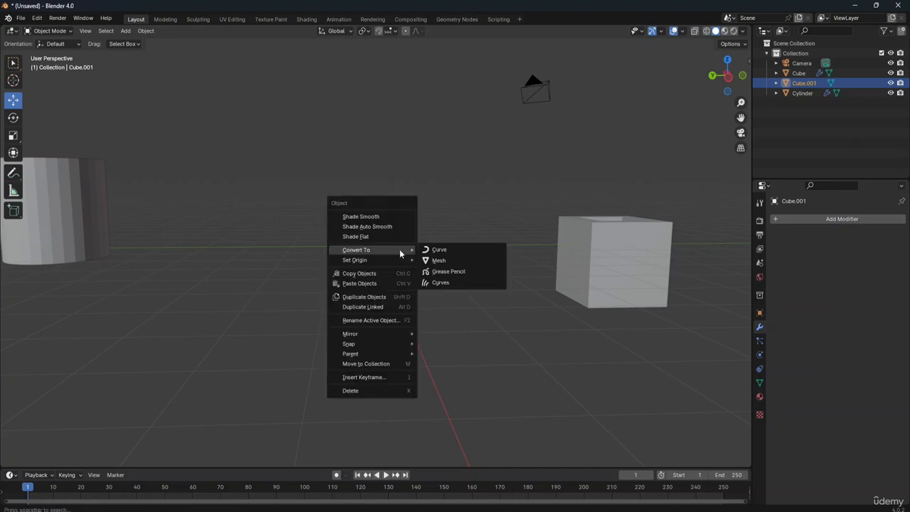
pyautogui.click(390, 295)
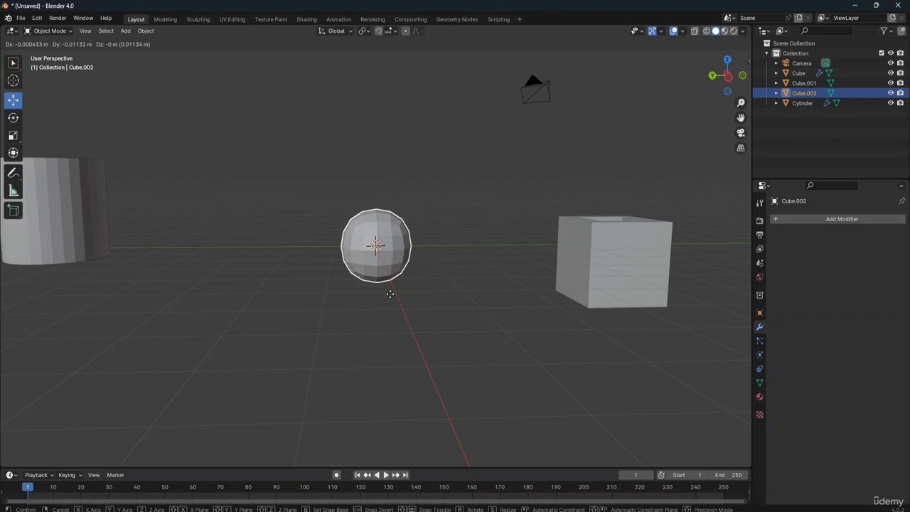
pyautogui.press('y')
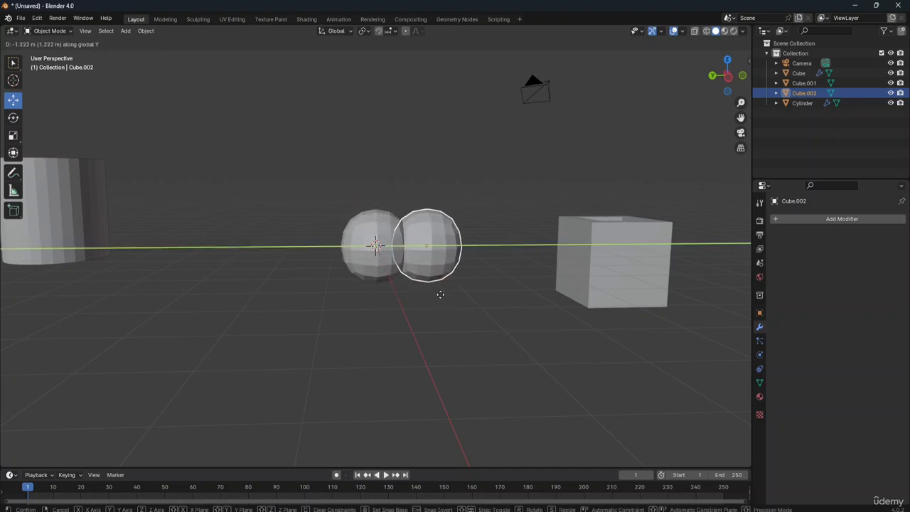
pyautogui.click(440, 294)
pyautogui.click(480, 279)
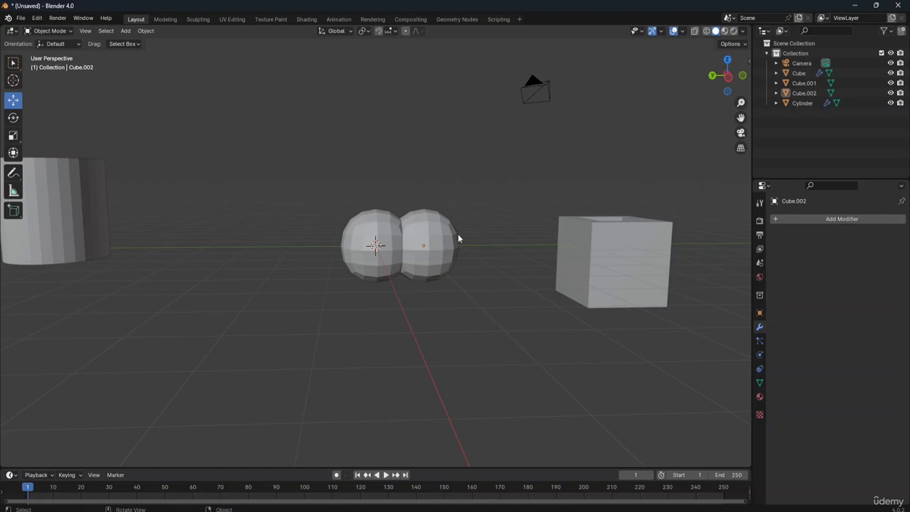
# Step: Select both overlapping spheres and join them into a single object
pyautogui.moveTo(319, 188); pyautogui.dragTo(476, 318)
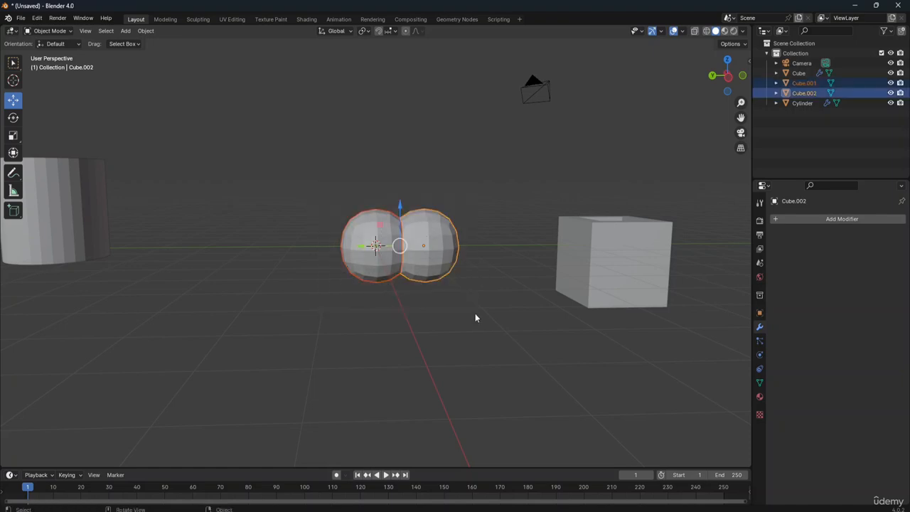
pyautogui.press('ctrl')
pyautogui.hotkey('ctrl', 'j')
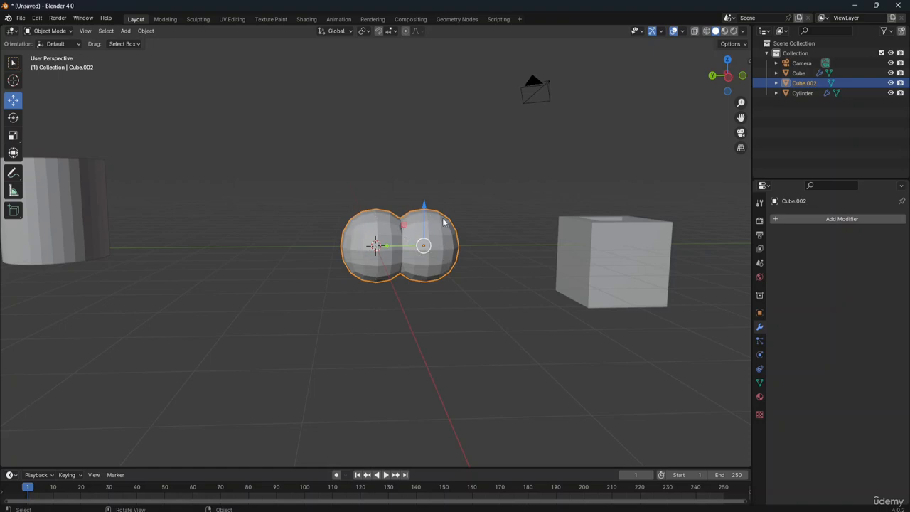
# Step: Add a Remesh modifier to the joined spheres and display the scene in wireframe shading
pyautogui.click(822, 220)
pyautogui.moveTo(821, 224)
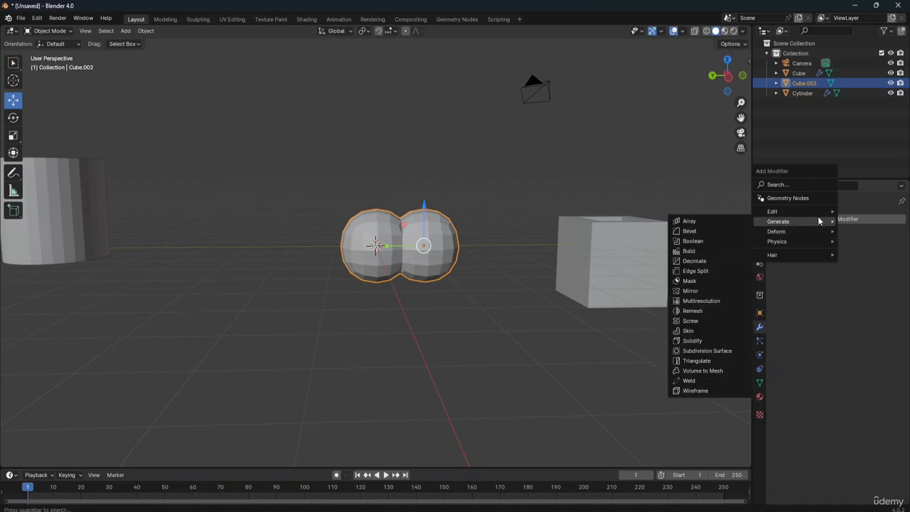
pyautogui.click(692, 311)
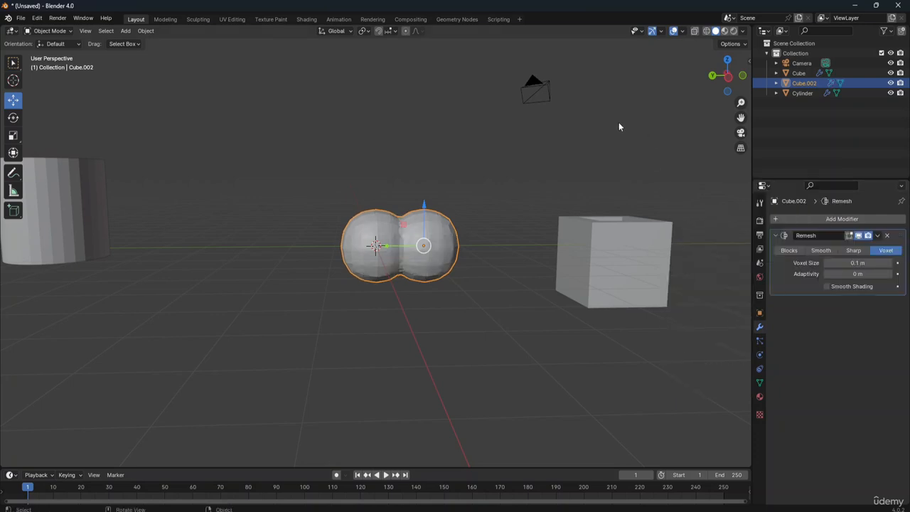
pyautogui.click(707, 32)
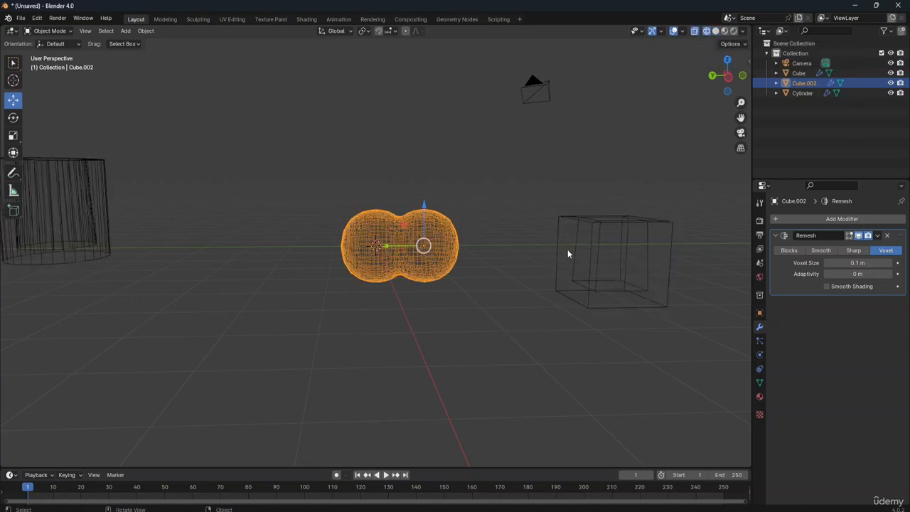
# Step: Try a Remesh voxel size of 0.272 m, and change the modifier to Smooth mode with an octree depth of 5
pyautogui.moveTo(857, 263); pyautogui.dragTo(893, 262)
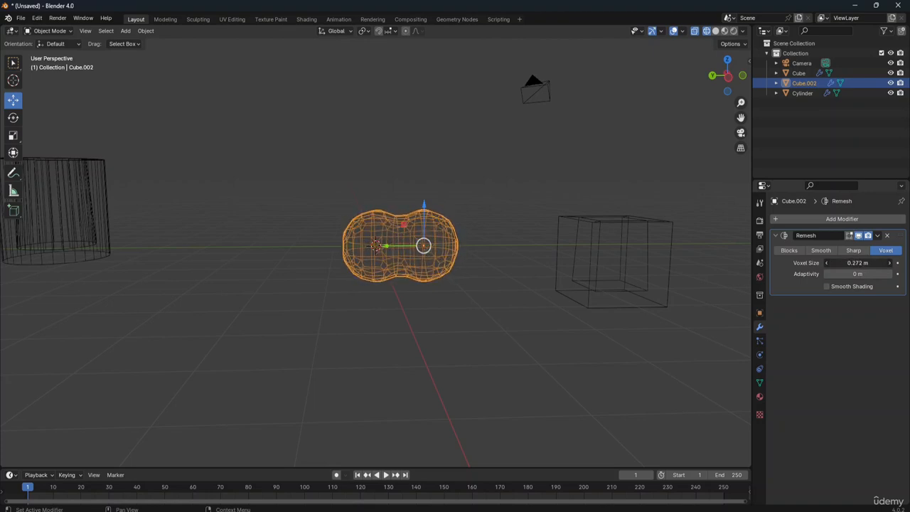
pyautogui.click(853, 251)
pyautogui.click(827, 250)
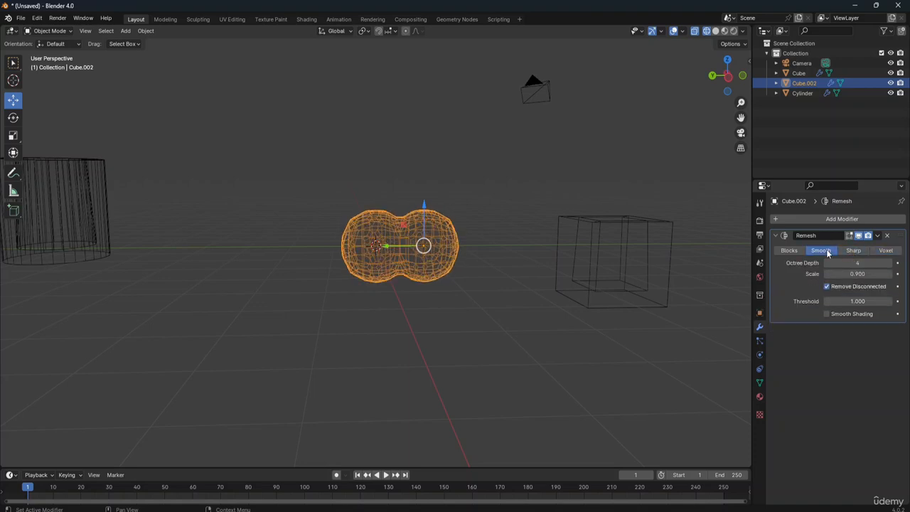
pyautogui.click(889, 263)
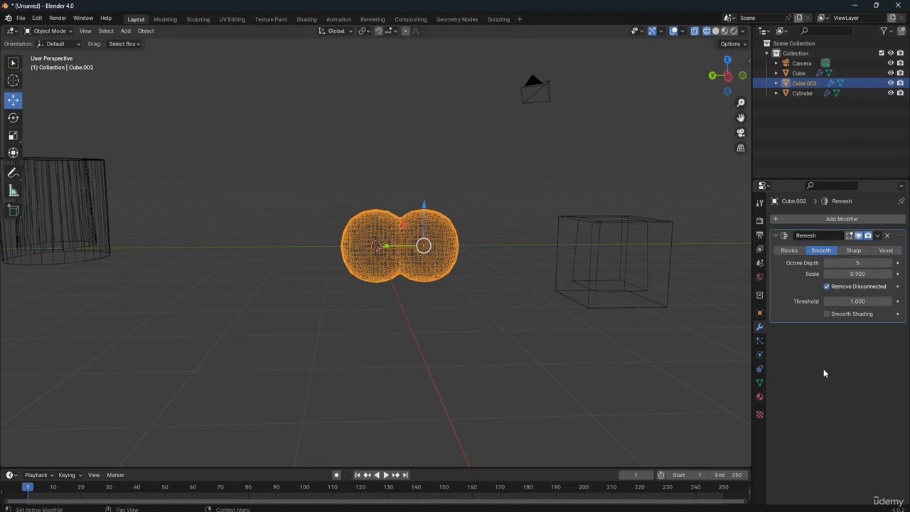
# Step: Apply the Remesh modifier and return the viewport to solid shading
pyautogui.click(878, 236)
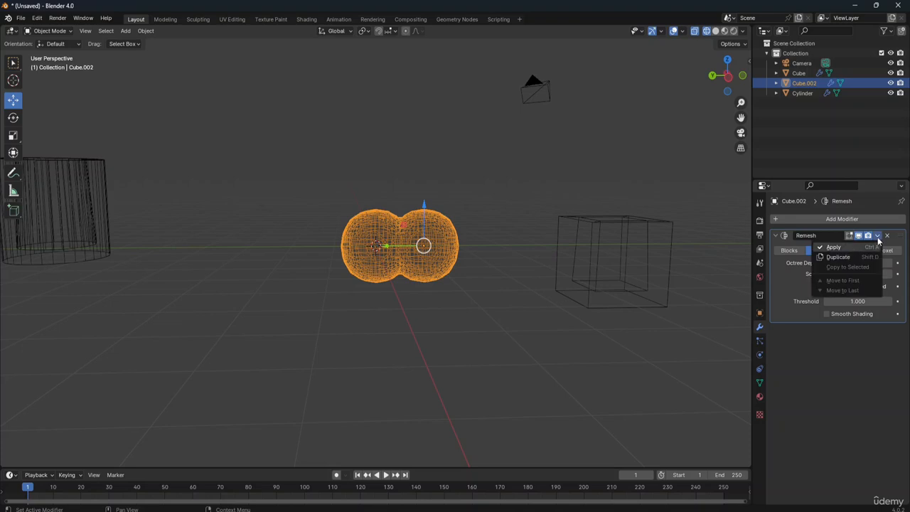
pyautogui.click(835, 247)
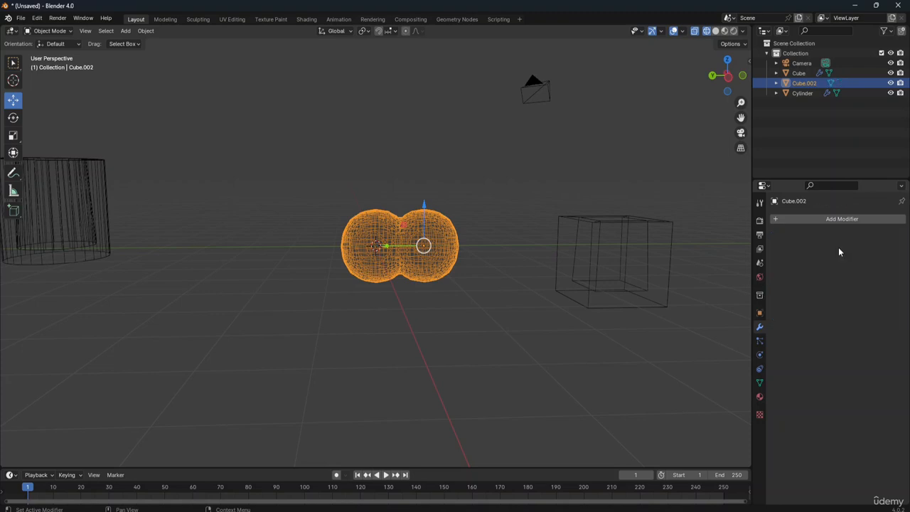
pyautogui.click(714, 32)
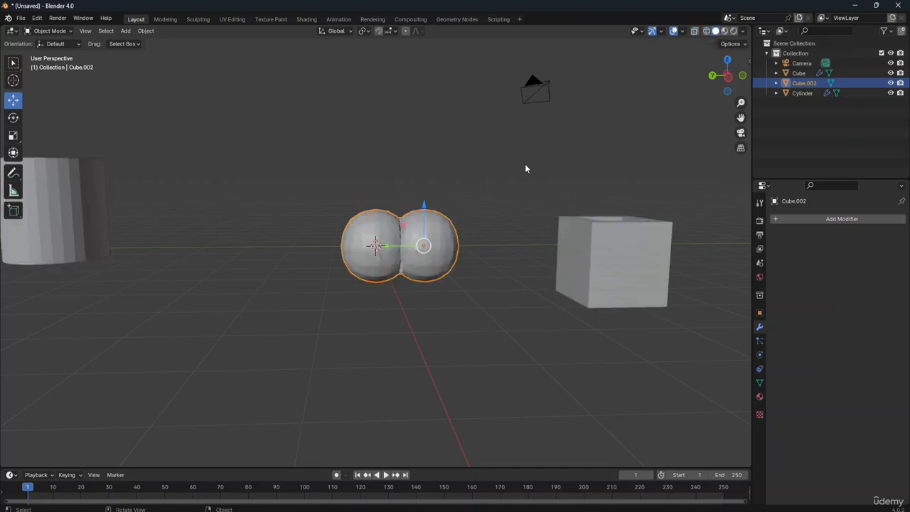
# Step: Move the remeshed double sphere by about 0.03 m in X, 0.60 m in Y and -0.05 m in Z
pyautogui.click(464, 207)
pyautogui.click(427, 251)
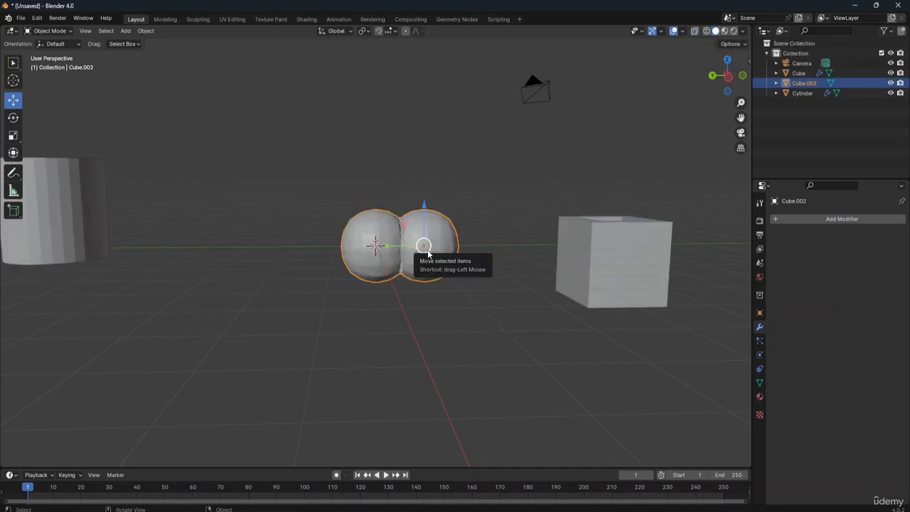
pyautogui.moveTo(424, 246); pyautogui.dragTo(399, 247)
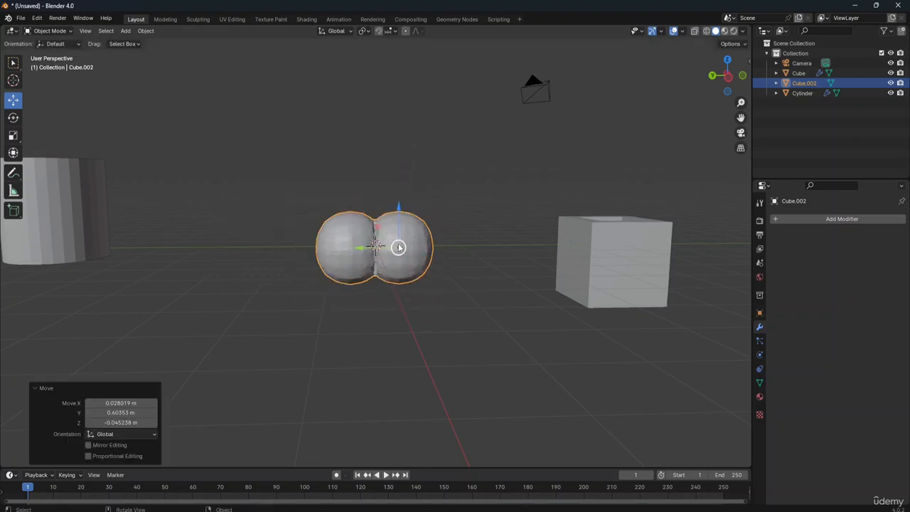
pyautogui.moveTo(728, 79)
pyautogui.mouseDown()
pyautogui.moveTo(620, 126)
pyautogui.moveTo(559, 83)
pyautogui.moveTo(532, 44)
pyautogui.moveTo(388, 97)
pyautogui.moveTo(367, 85)
pyautogui.moveTo(484, 53)
pyautogui.moveTo(522, 69)
pyautogui.moveTo(512, 74)
pyautogui.moveTo(527, 85)
pyautogui.moveTo(661, 100)
pyautogui.moveTo(714, 84)
pyautogui.moveTo(735, 62)
pyautogui.moveTo(791, 51)
pyautogui.moveTo(743, 73)
pyautogui.moveTo(643, 84)
pyautogui.moveTo(680, 104)
pyautogui.moveTo(731, 67)
pyautogui.moveTo(703, 75)
pyautogui.moveTo(726, 83)
pyautogui.mouseUp()
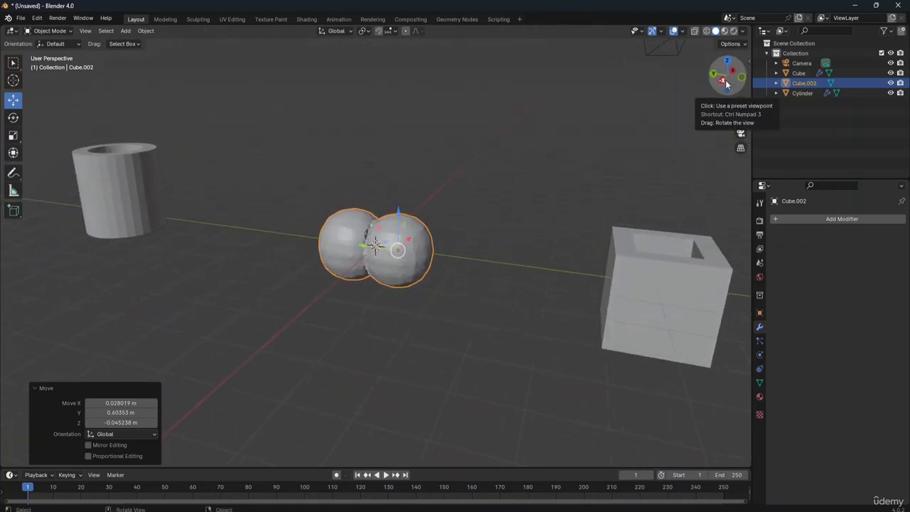